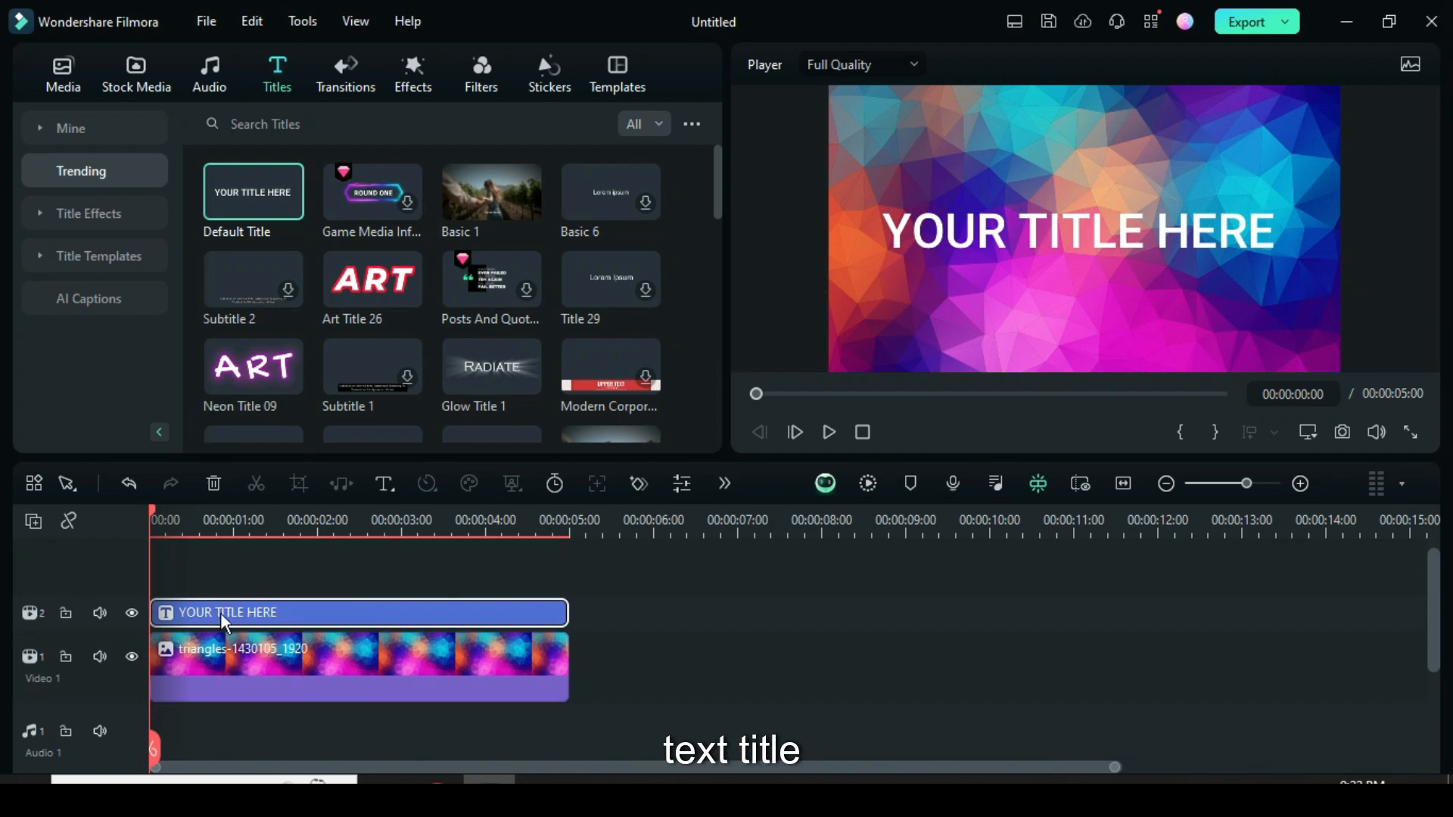
Shorten the title clip to 3 seconds and replace its text with WONDERSHARE in the advanced text editor.
double_click(280, 615)
left_click_drag(568, 613, 400, 609)
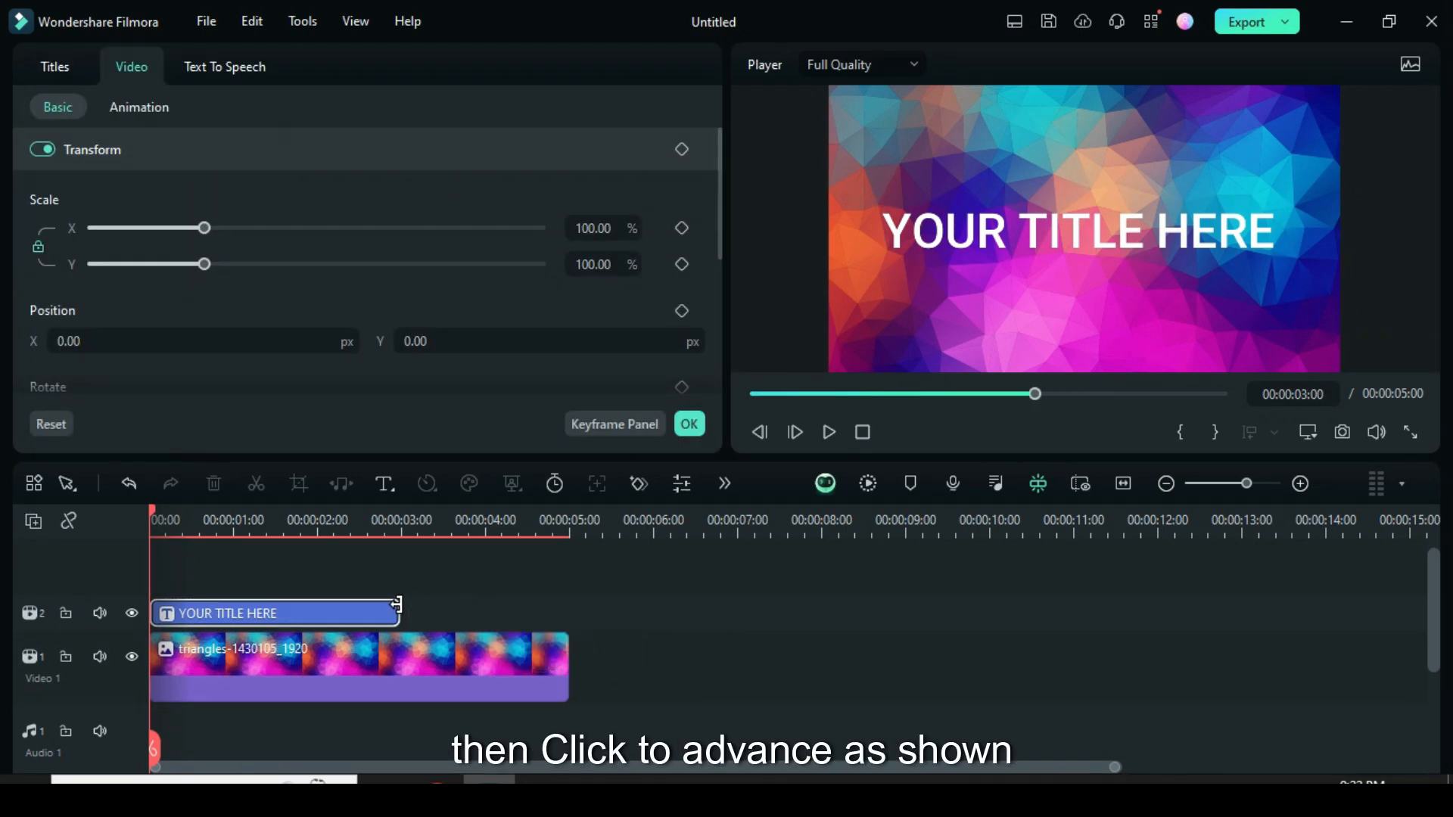
left_click(39, 60)
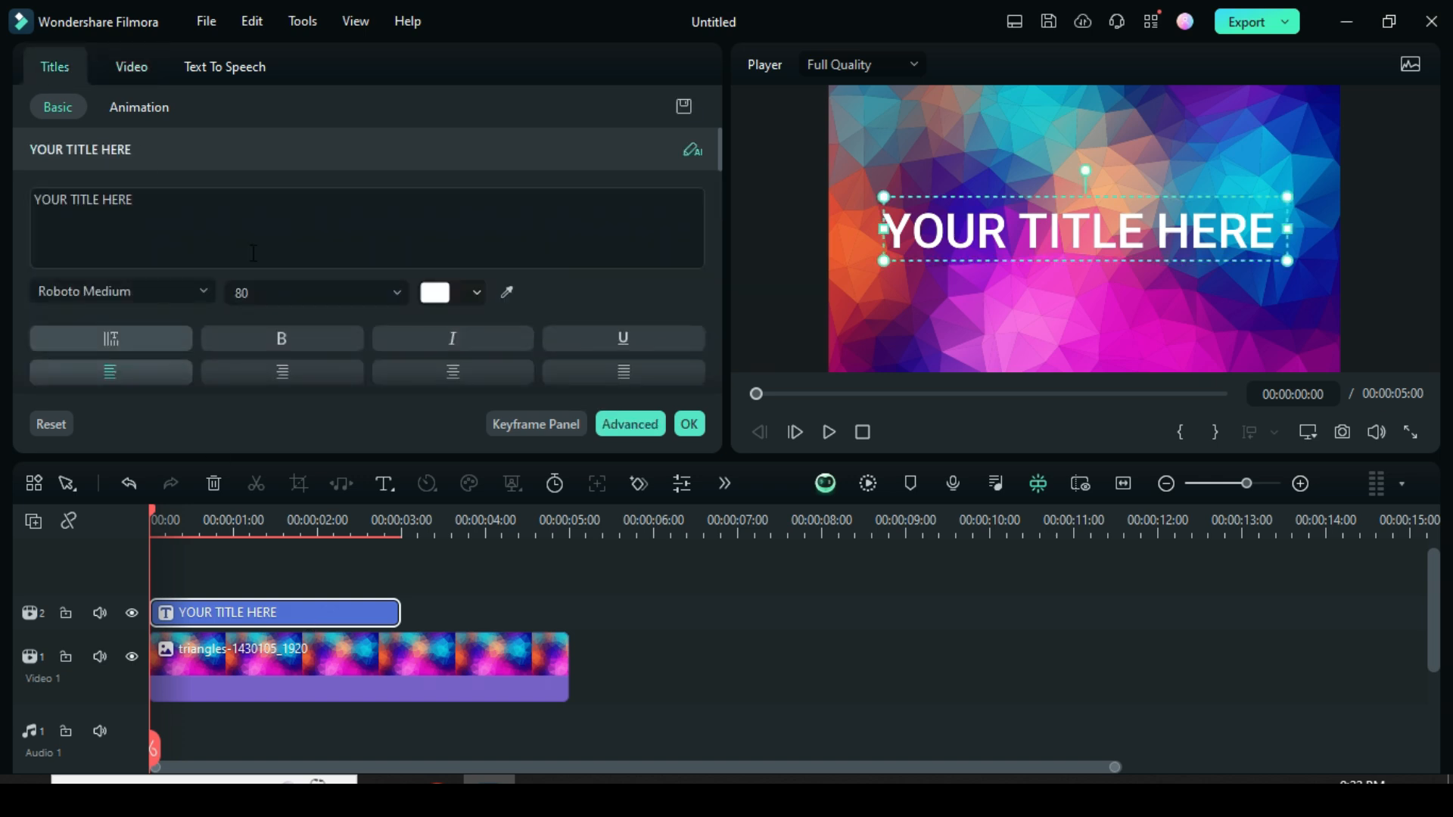
left_click(626, 422)
double_click(570, 265)
type("WONDERSHARE")
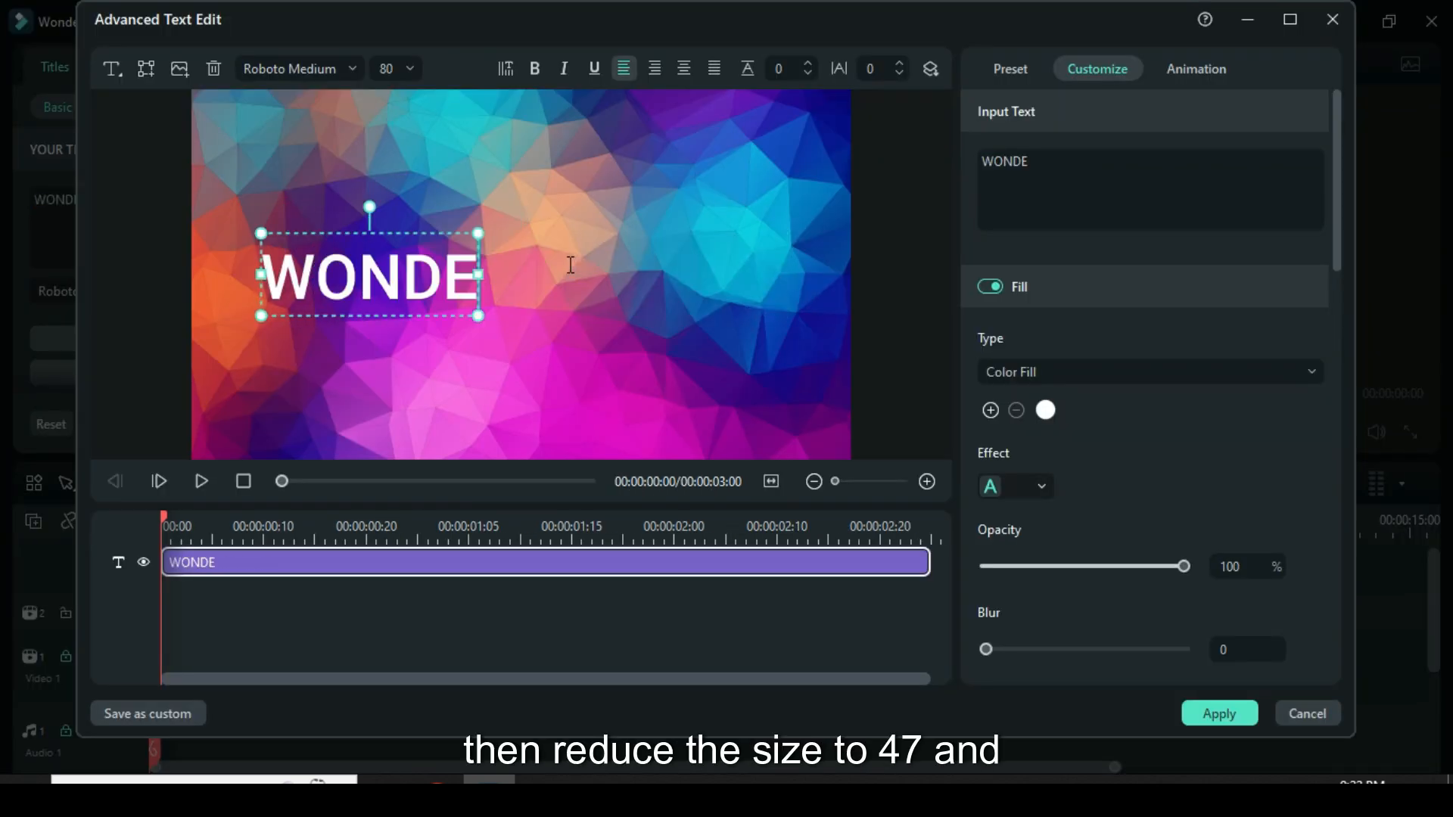
Set the WONDERSHARE text's font size to 47 and move it to the centre of the frame.
double_click(391, 68)
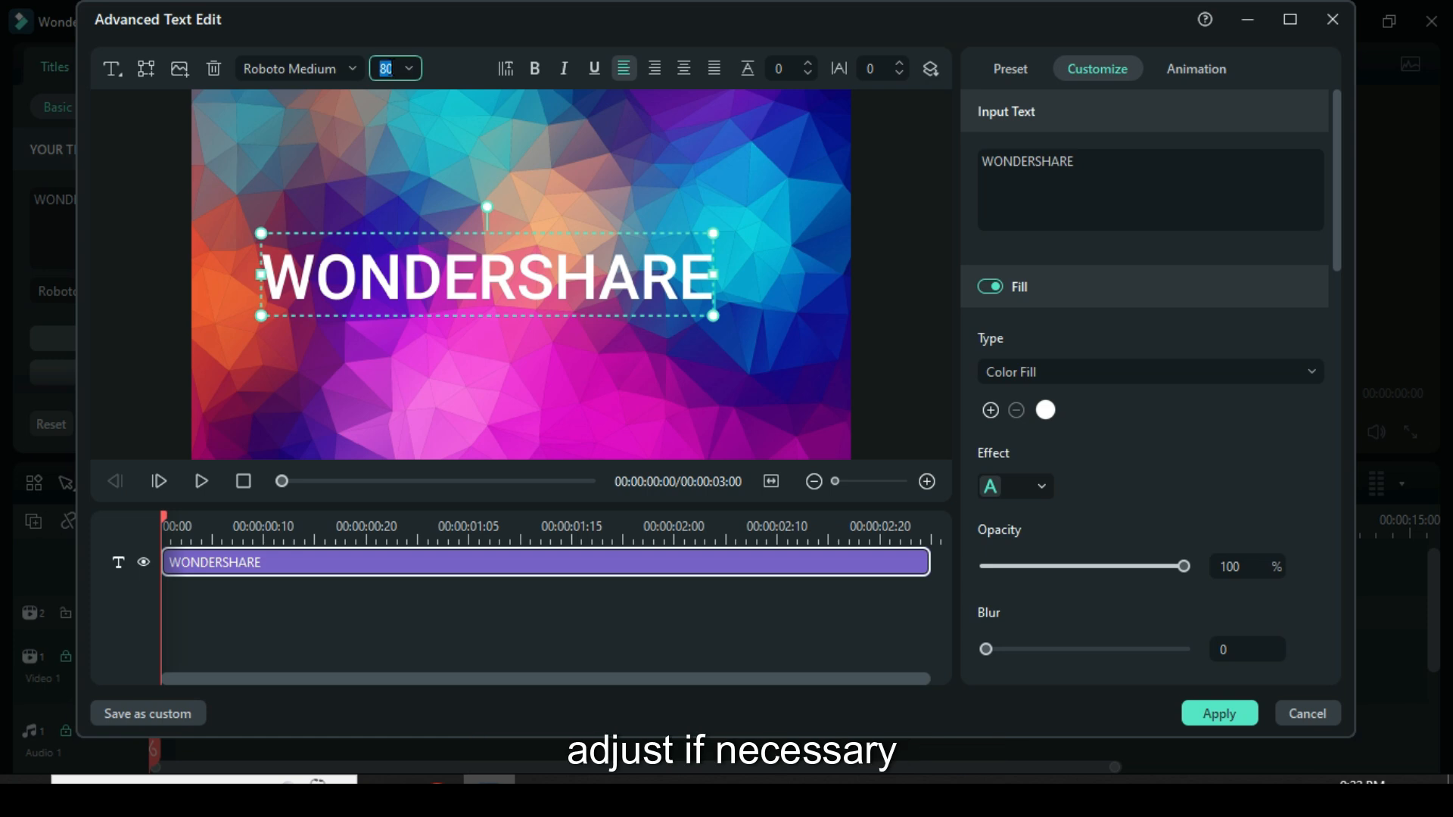
type("47")
left_click_drag(456, 277, 491, 277)
Enable the title's background and give it a pinkish-purple colour fill.
scroll(1164, 480, "down", 2)
scroll(1137, 472, "down", 10)
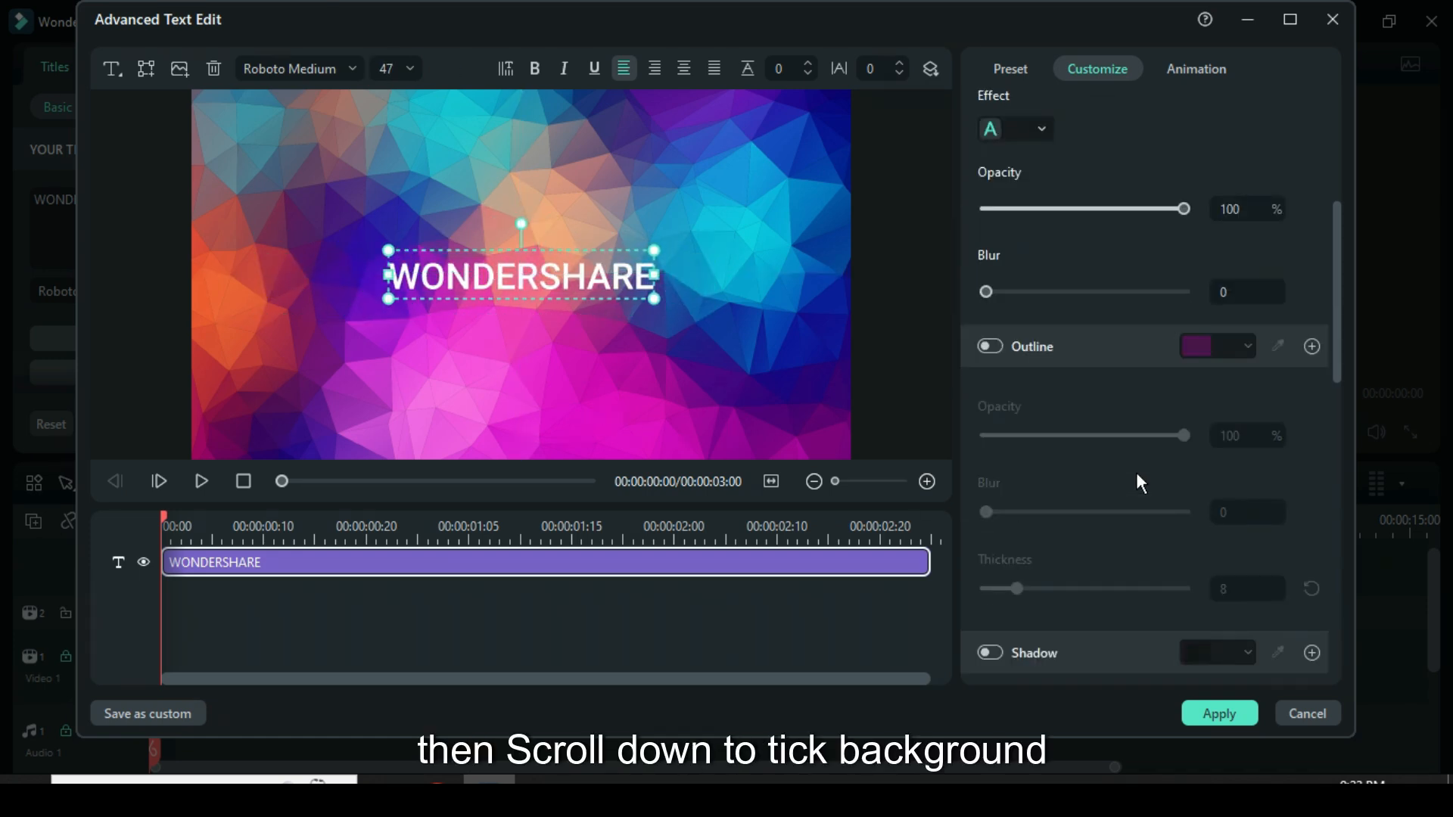
left_click(998, 518)
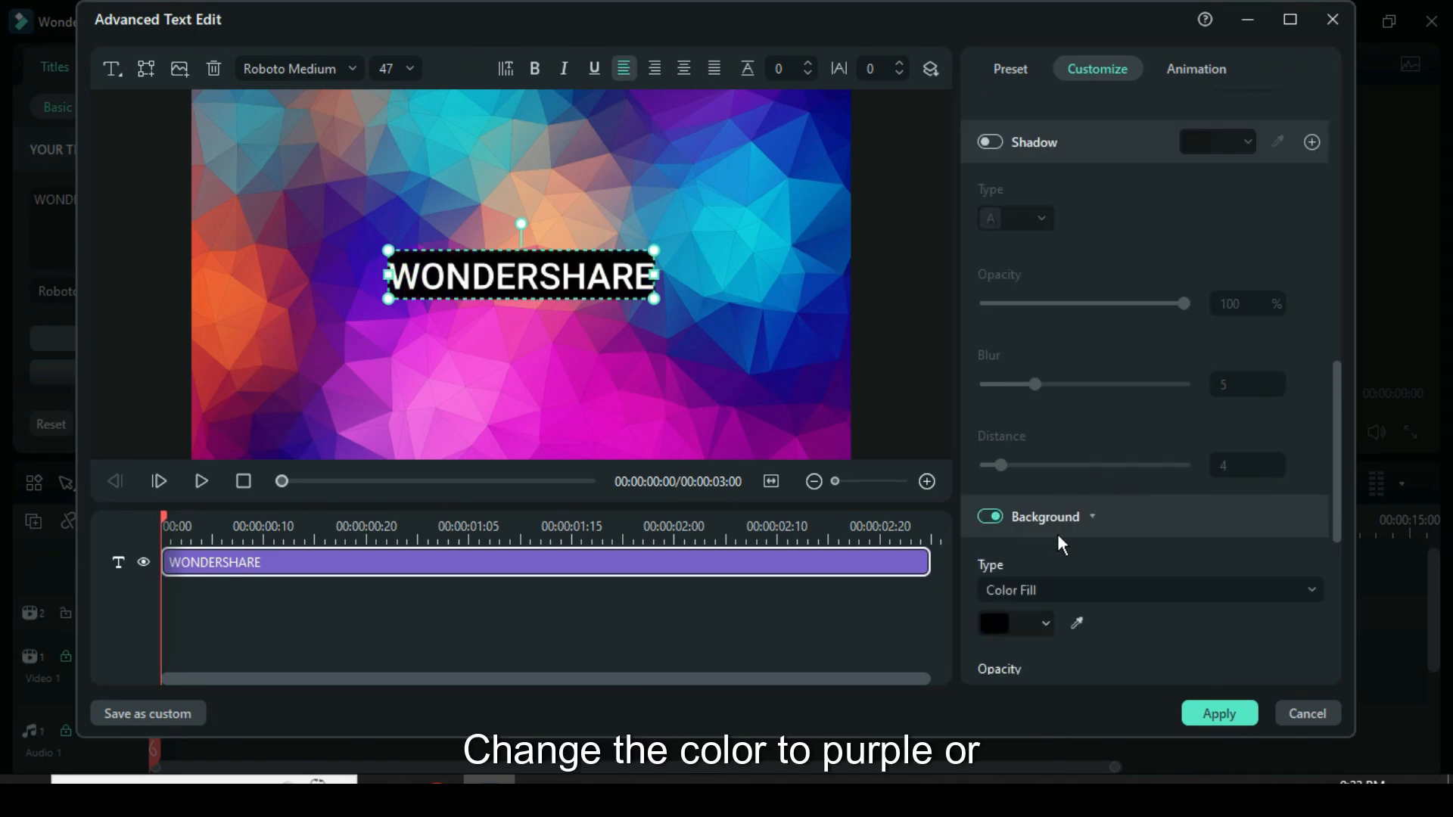
scroll(1057, 534, "down", 1)
left_click(1046, 522)
left_click(1037, 598)
Increase the background's spread to 5 and apply the advanced text edits.
scroll(1146, 601, "down", 2)
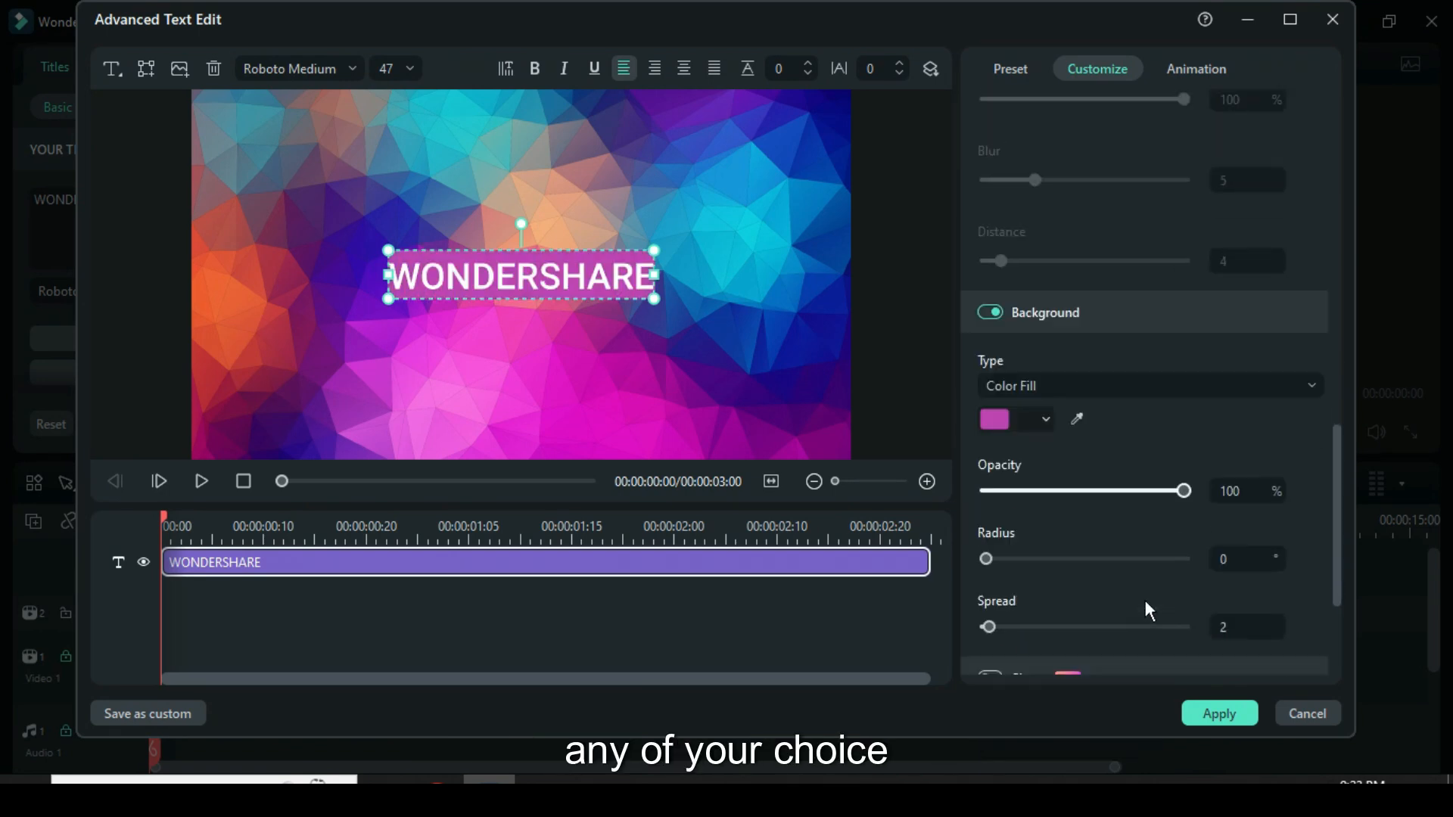
left_click(1237, 583)
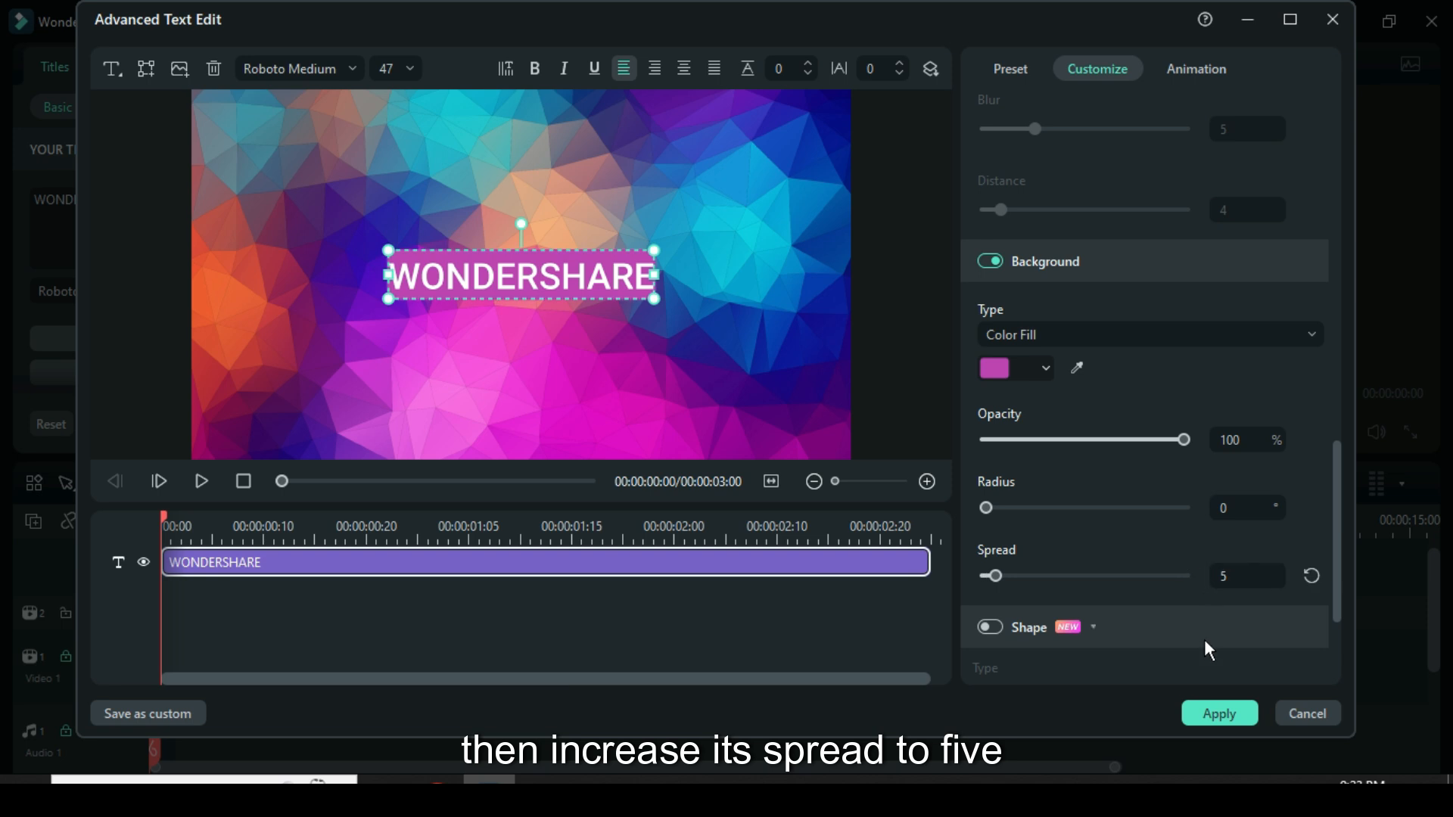
left_click(1219, 713)
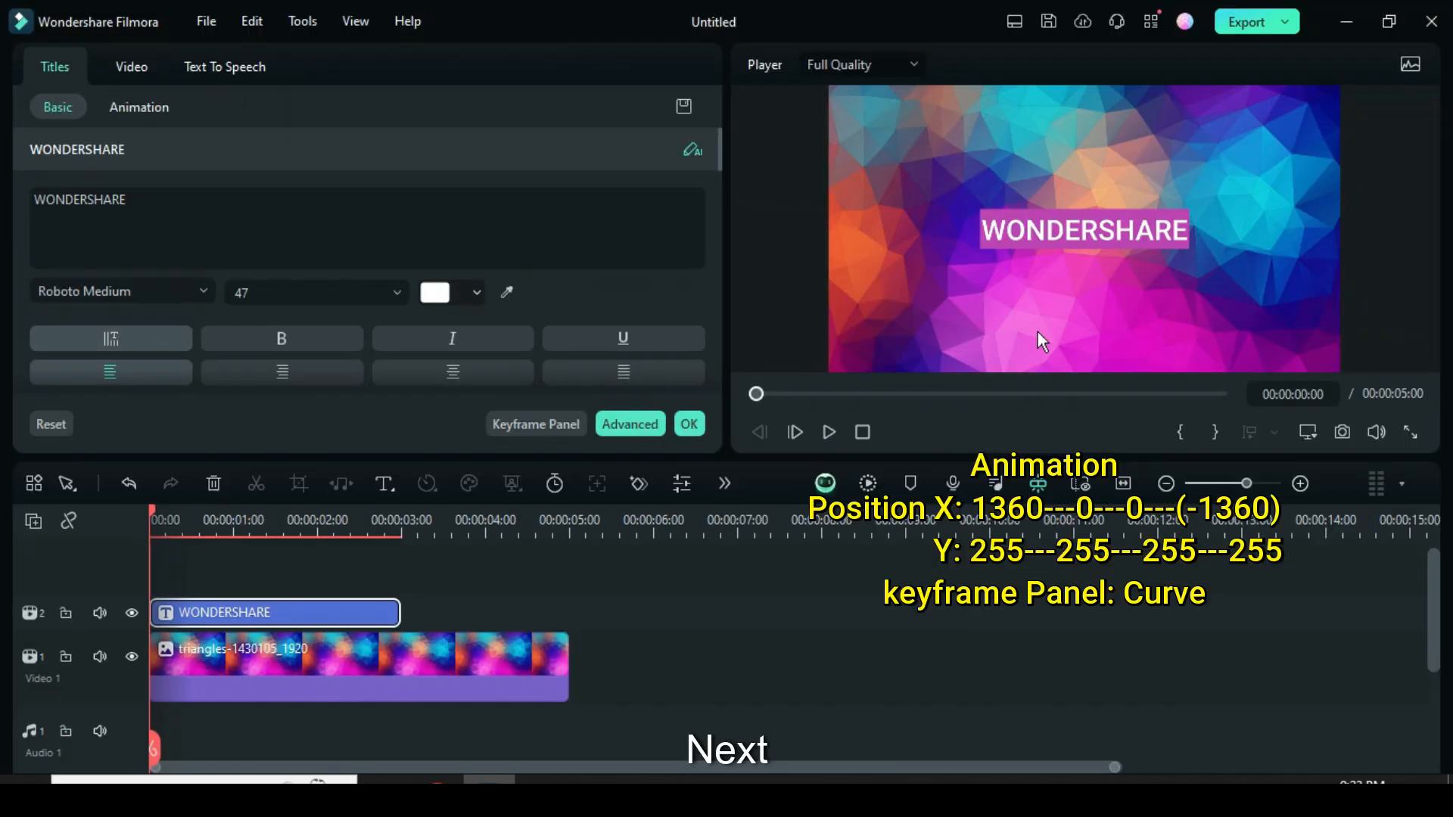
Add a position keyframe at the start of the title clip with X 1360 and Y 255.
left_click(130, 70)
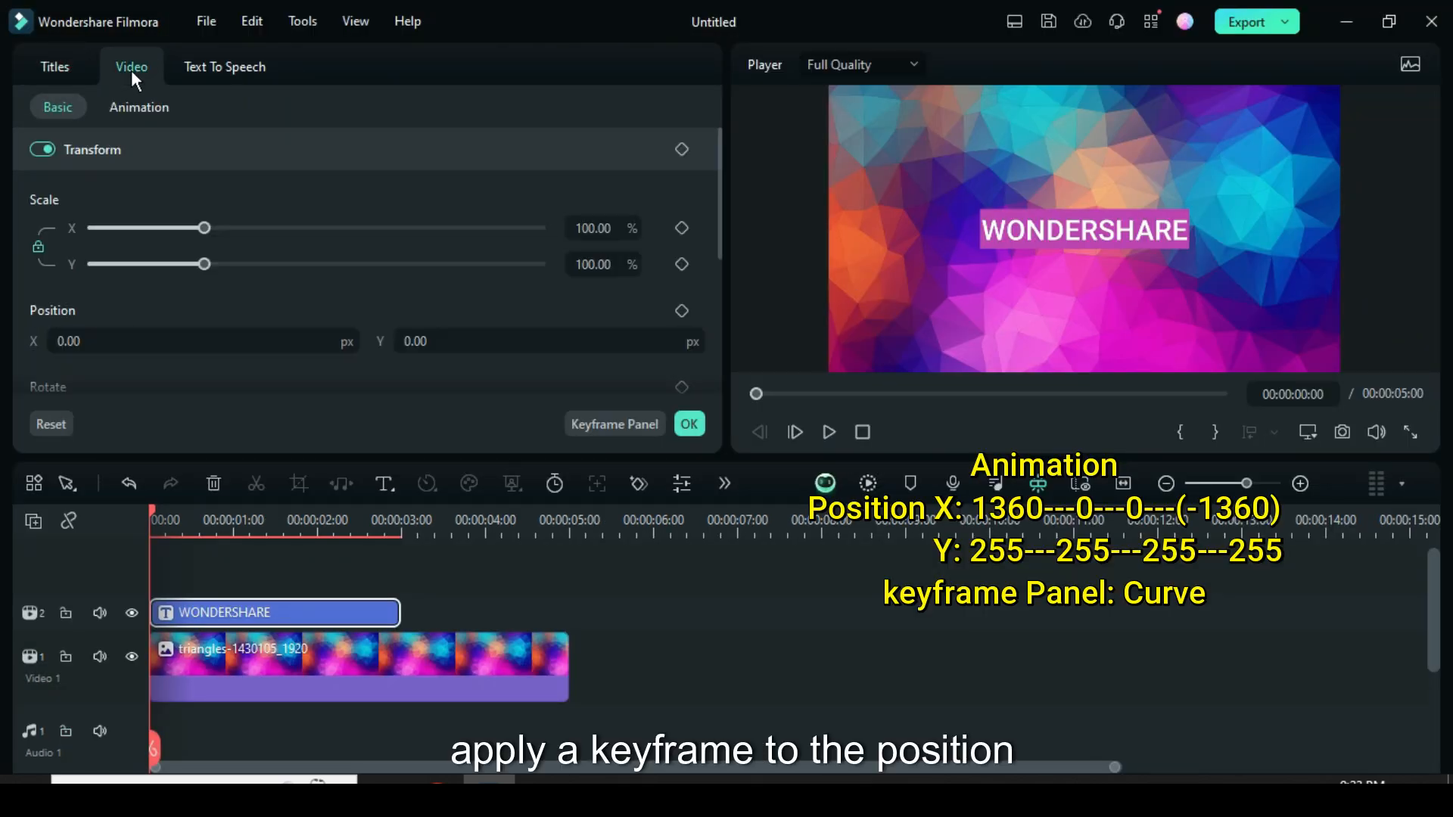
left_click(682, 311)
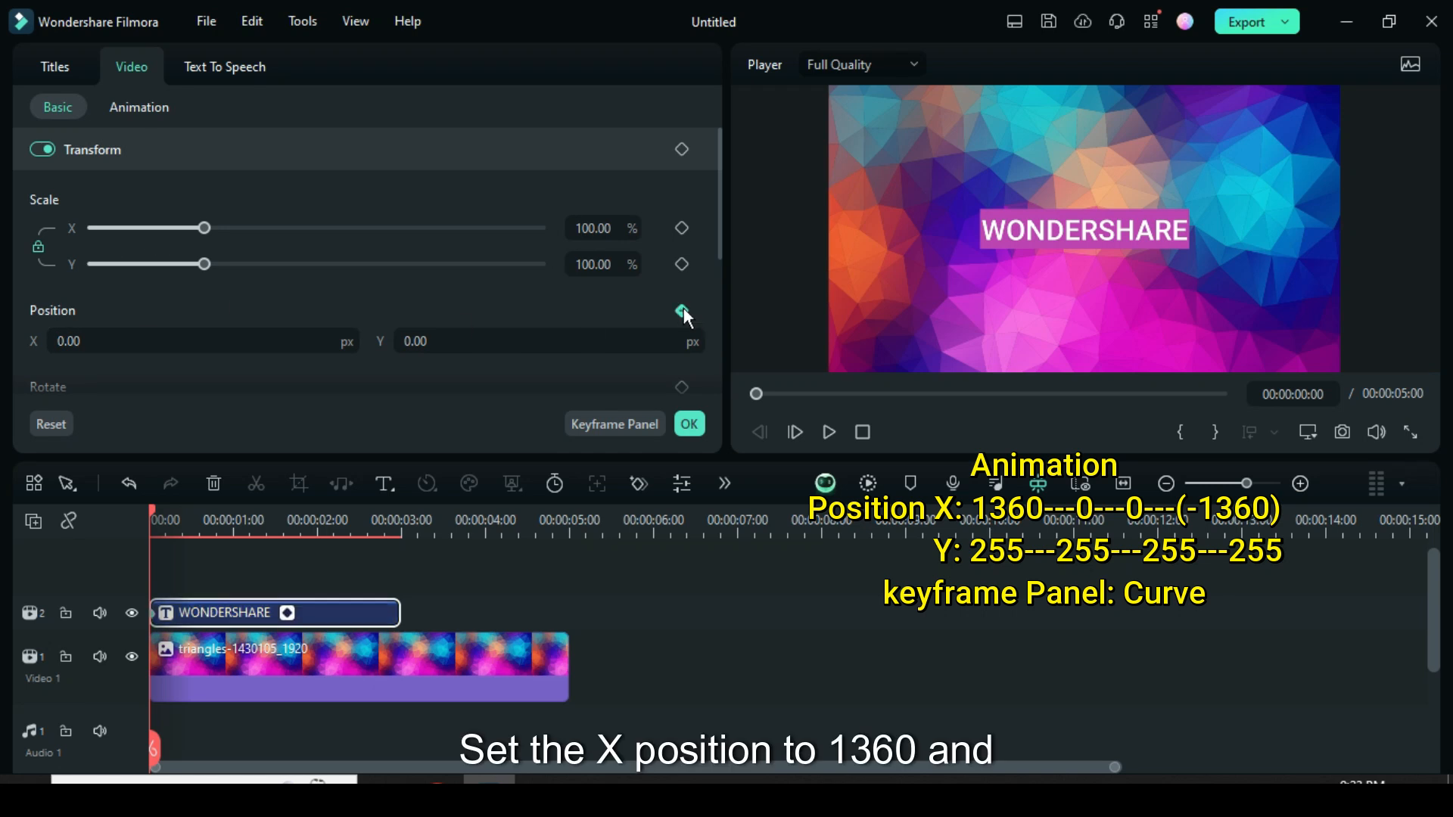
left_click_drag(68, 343, 519, 343)
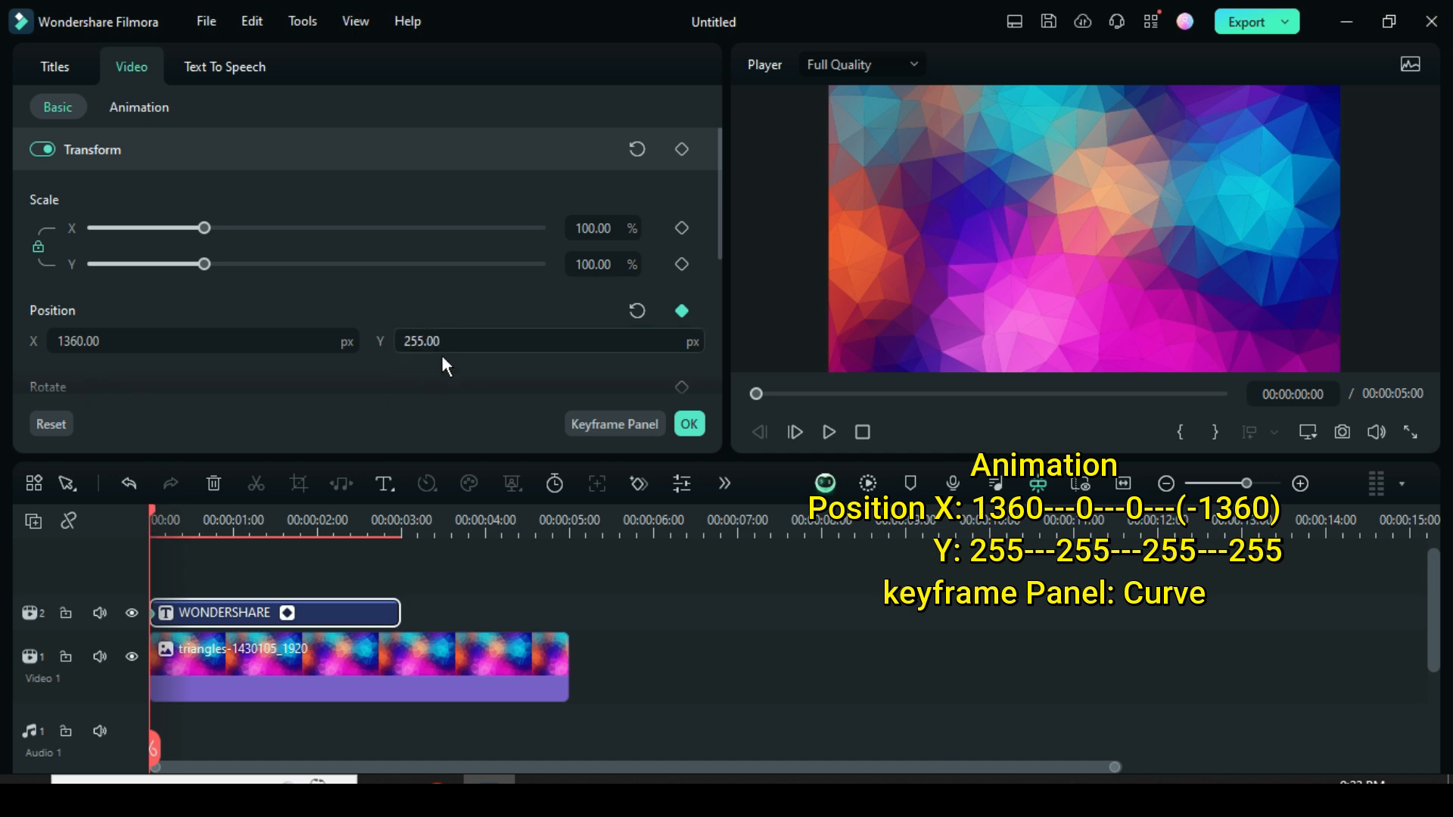
Add a position keyframe to the title at 00:00:00:10 with X set to 0.
left_click_drag(157, 510, 179, 517)
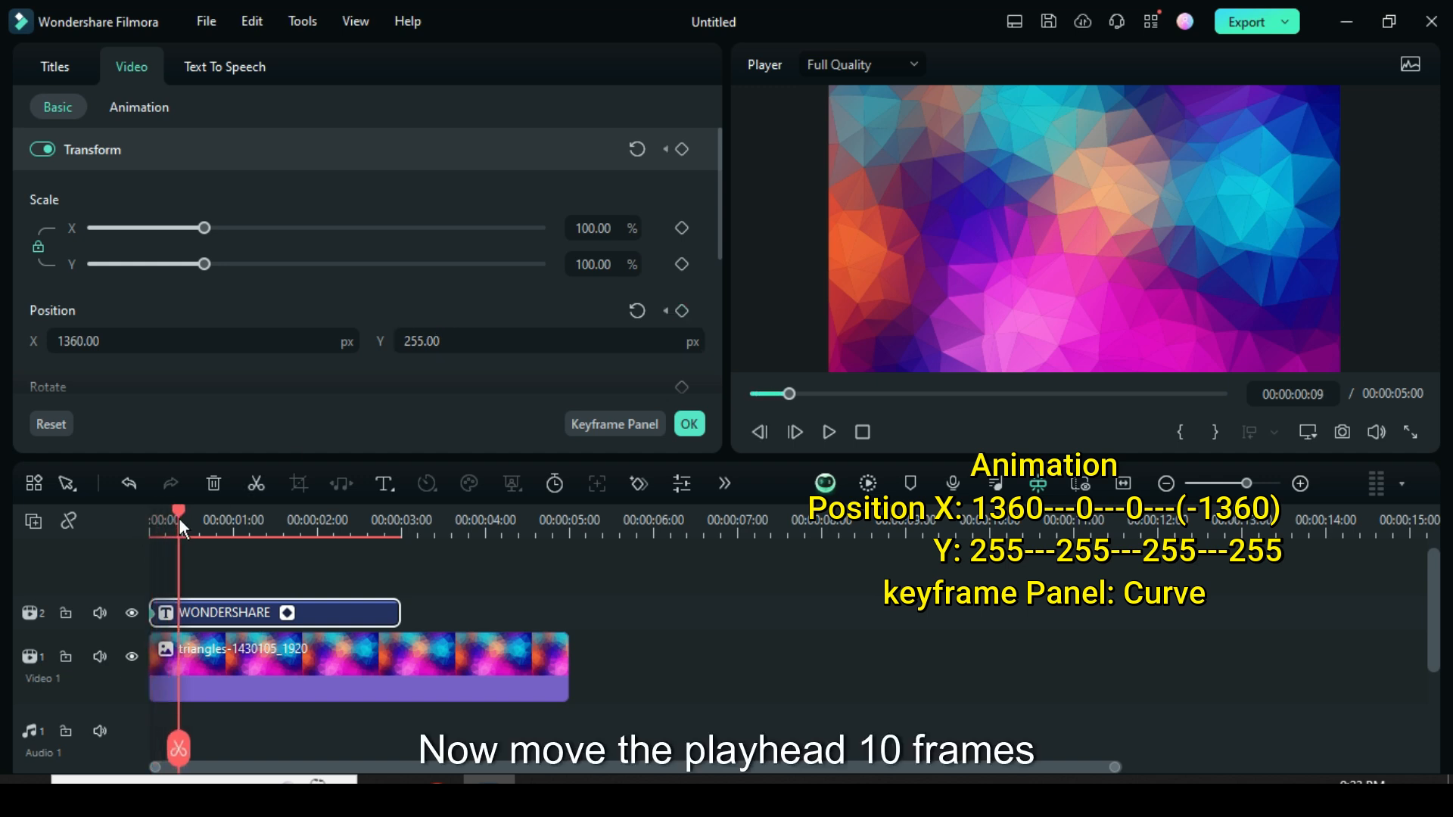
left_click(682, 311)
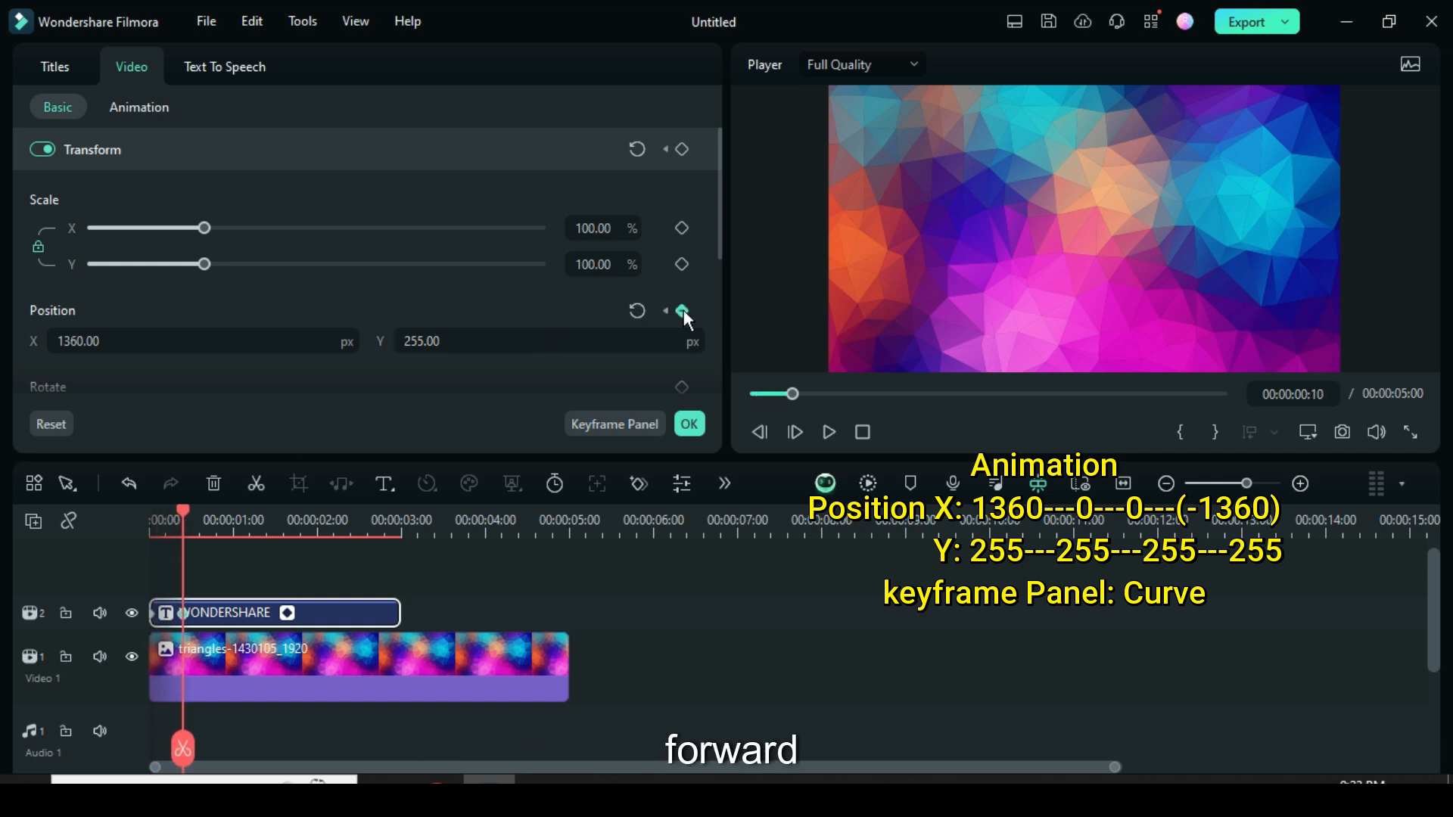
left_click(85, 343)
type("0")
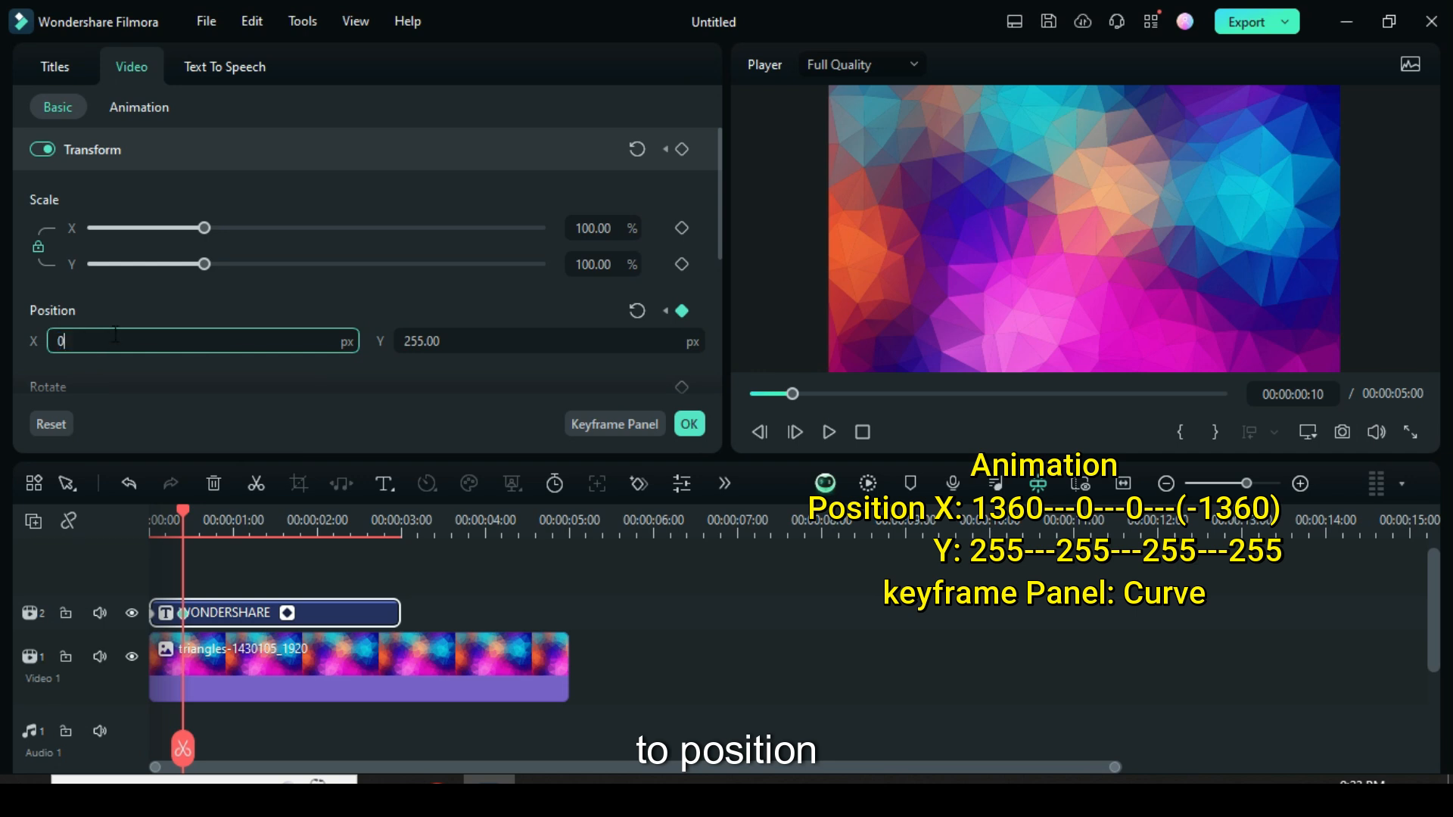
key("Return")
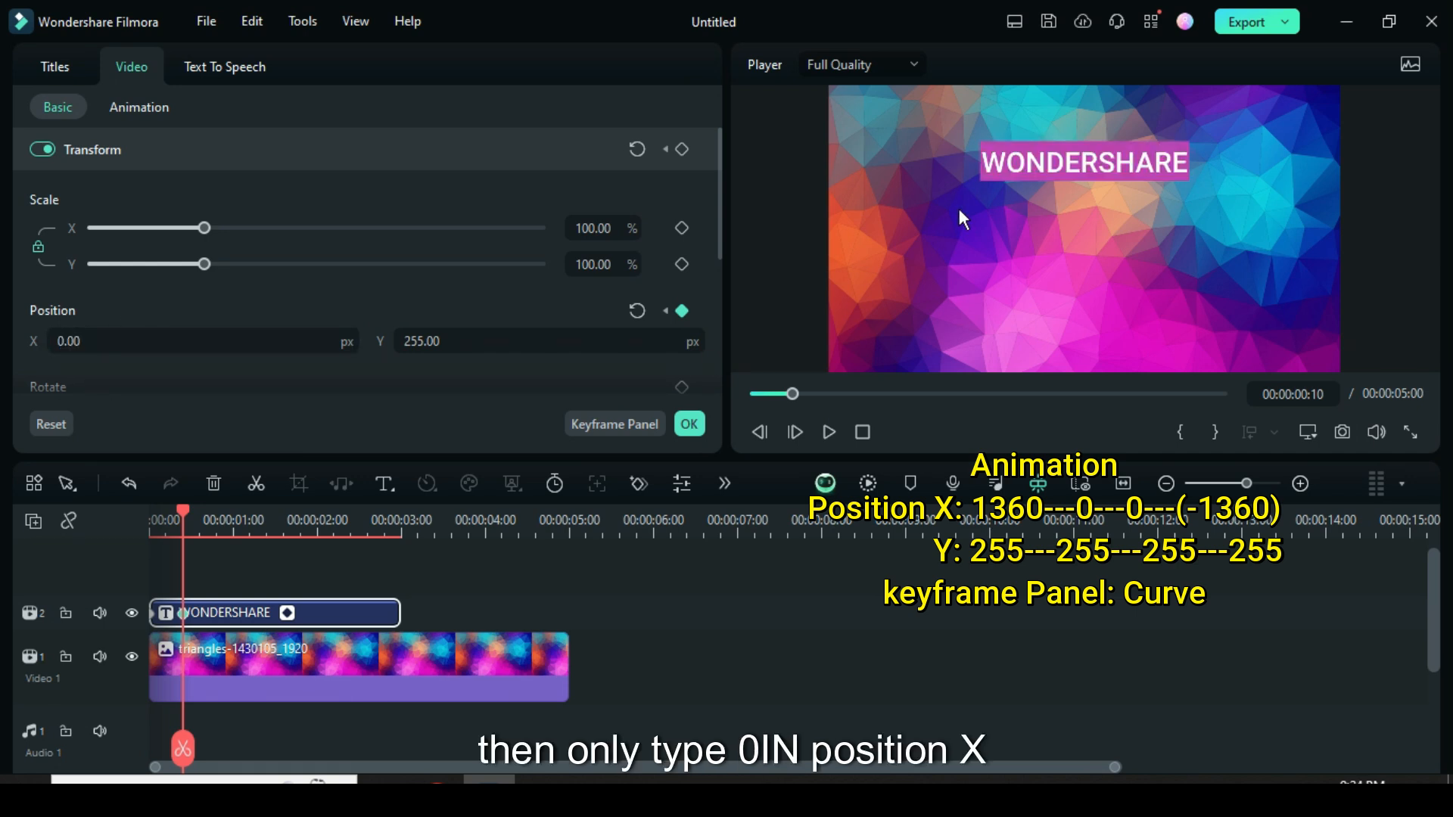
Add a position keyframe to the title at 00:00:02:15 and increase the timeline track height.
left_click_drag(182, 510, 367, 520)
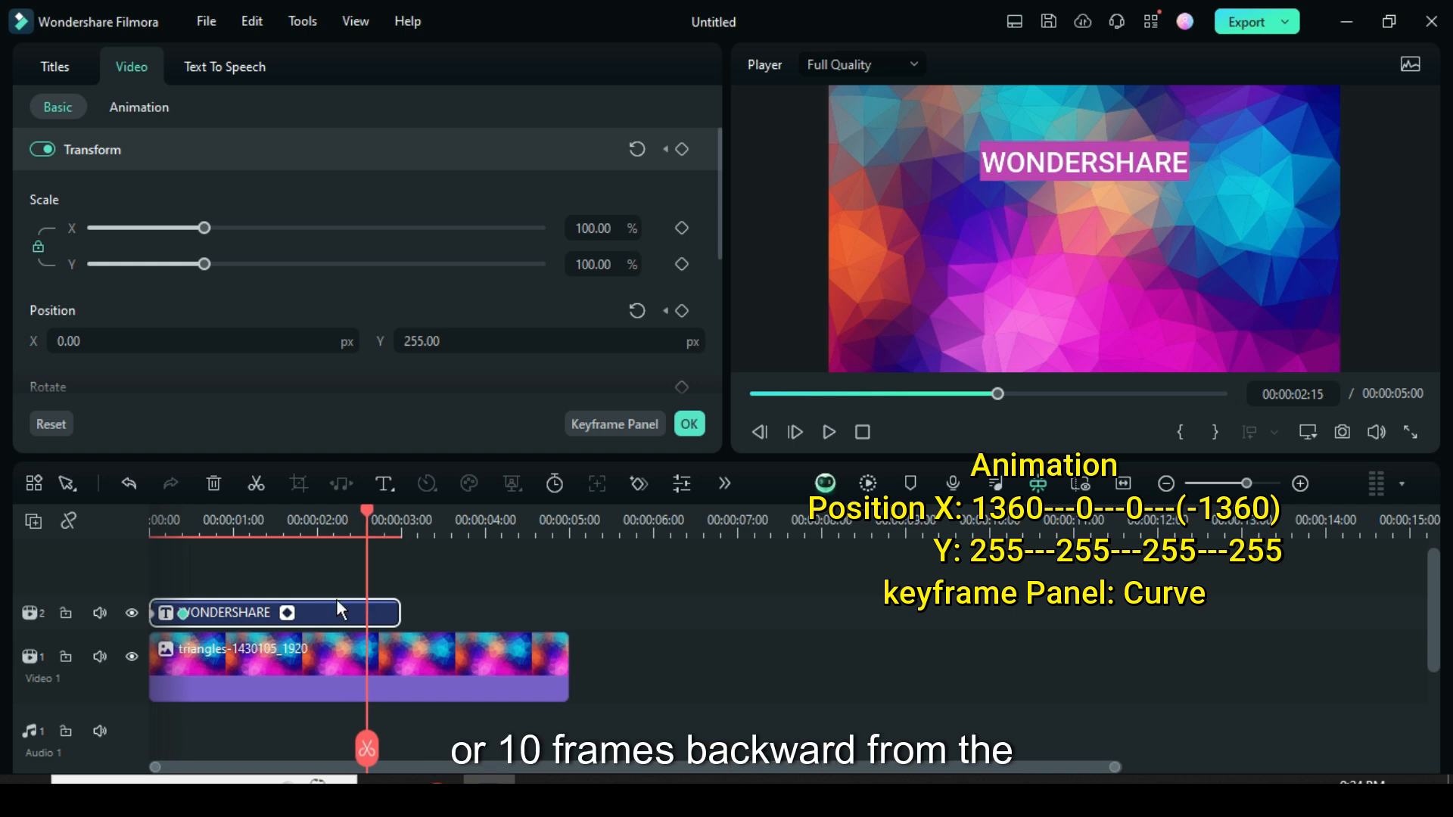
left_click(683, 312)
right_click(59, 548)
mouse_move(267, 719)
left_click(322, 738)
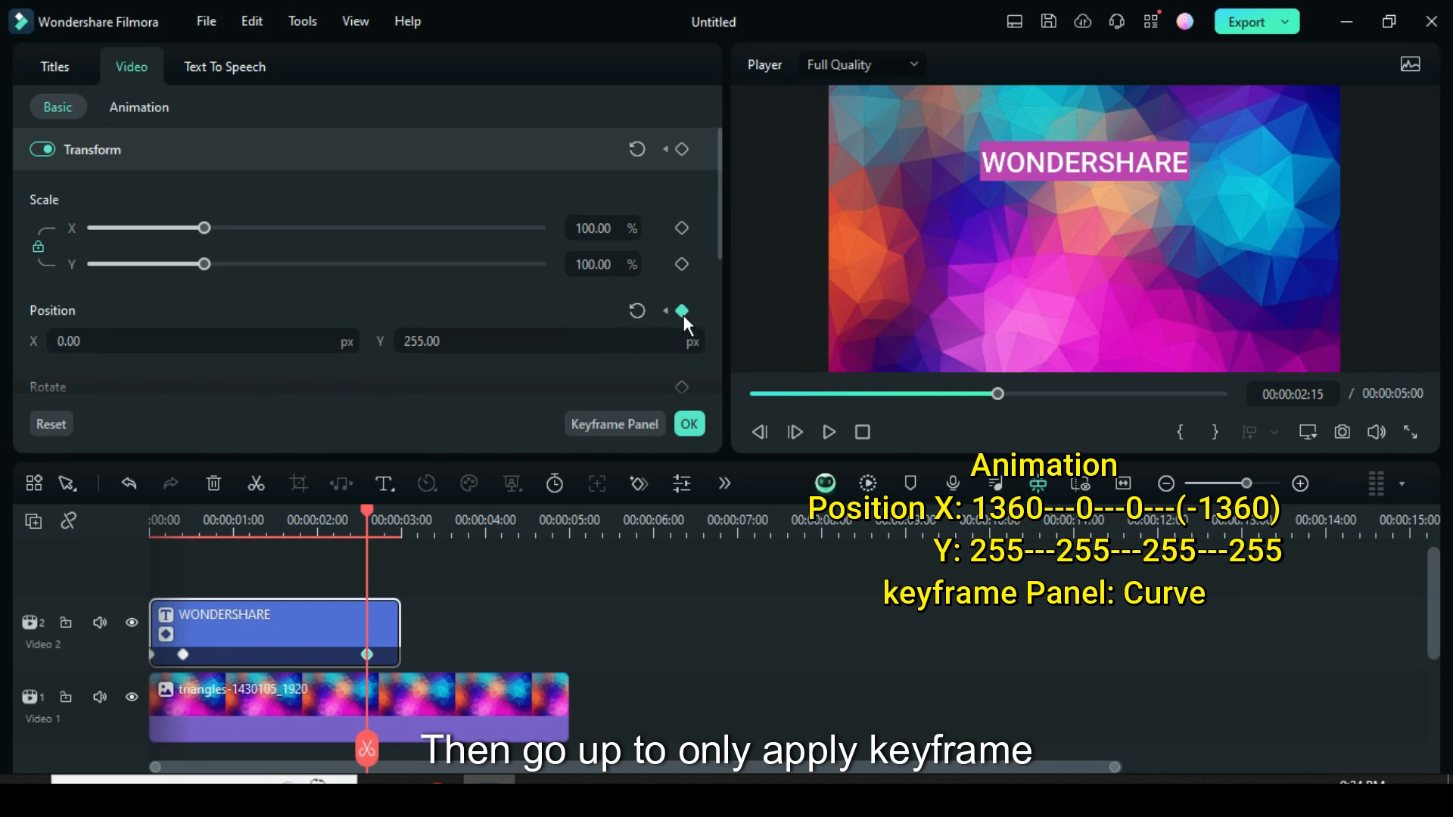
Add a position keyframe at the title's last frame, 00:00:02:24, with X set to -1360.
left_click_drag(366, 510, 398, 516)
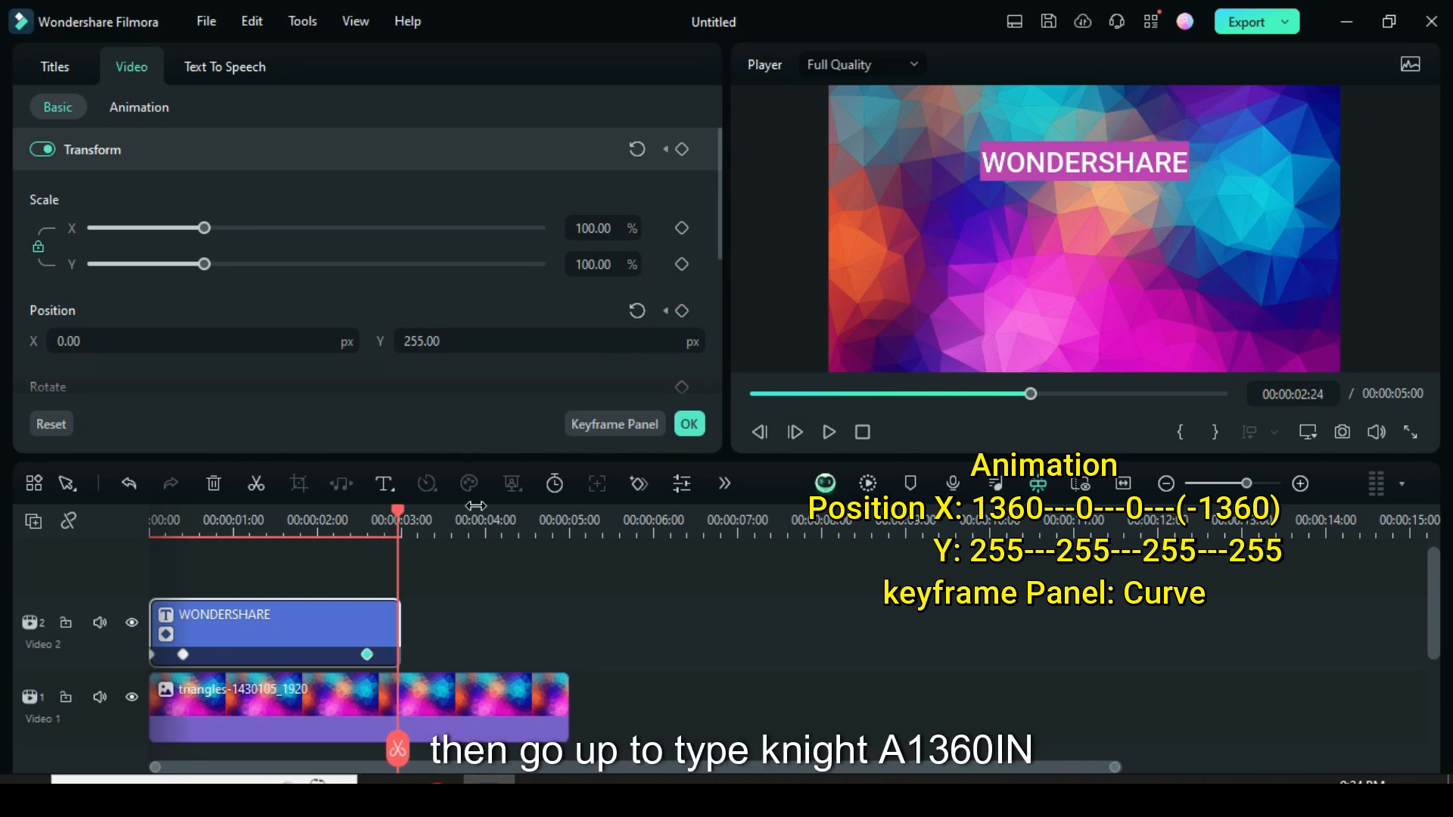
left_click(682, 311)
left_click(131, 338)
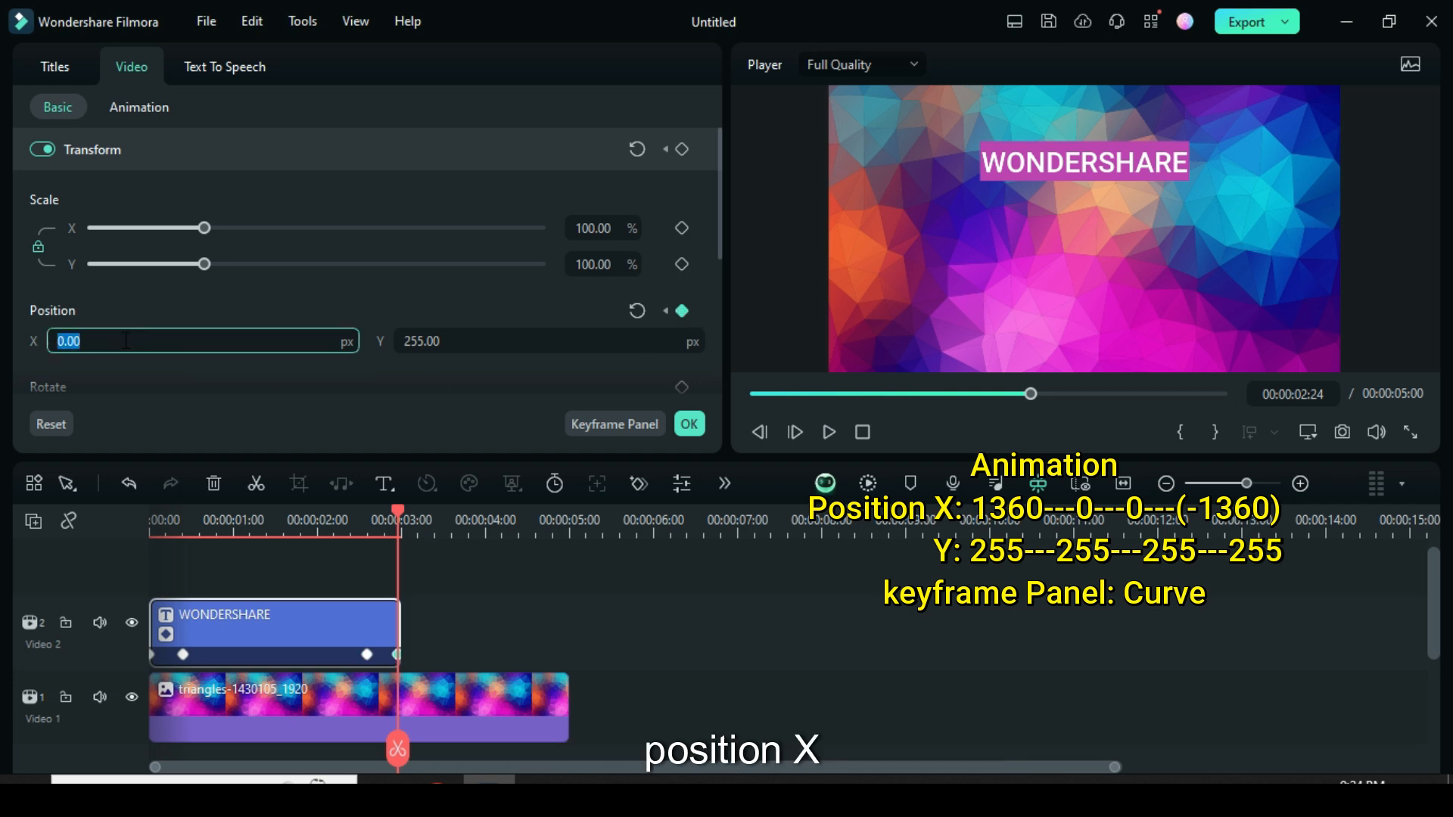
type("-136")
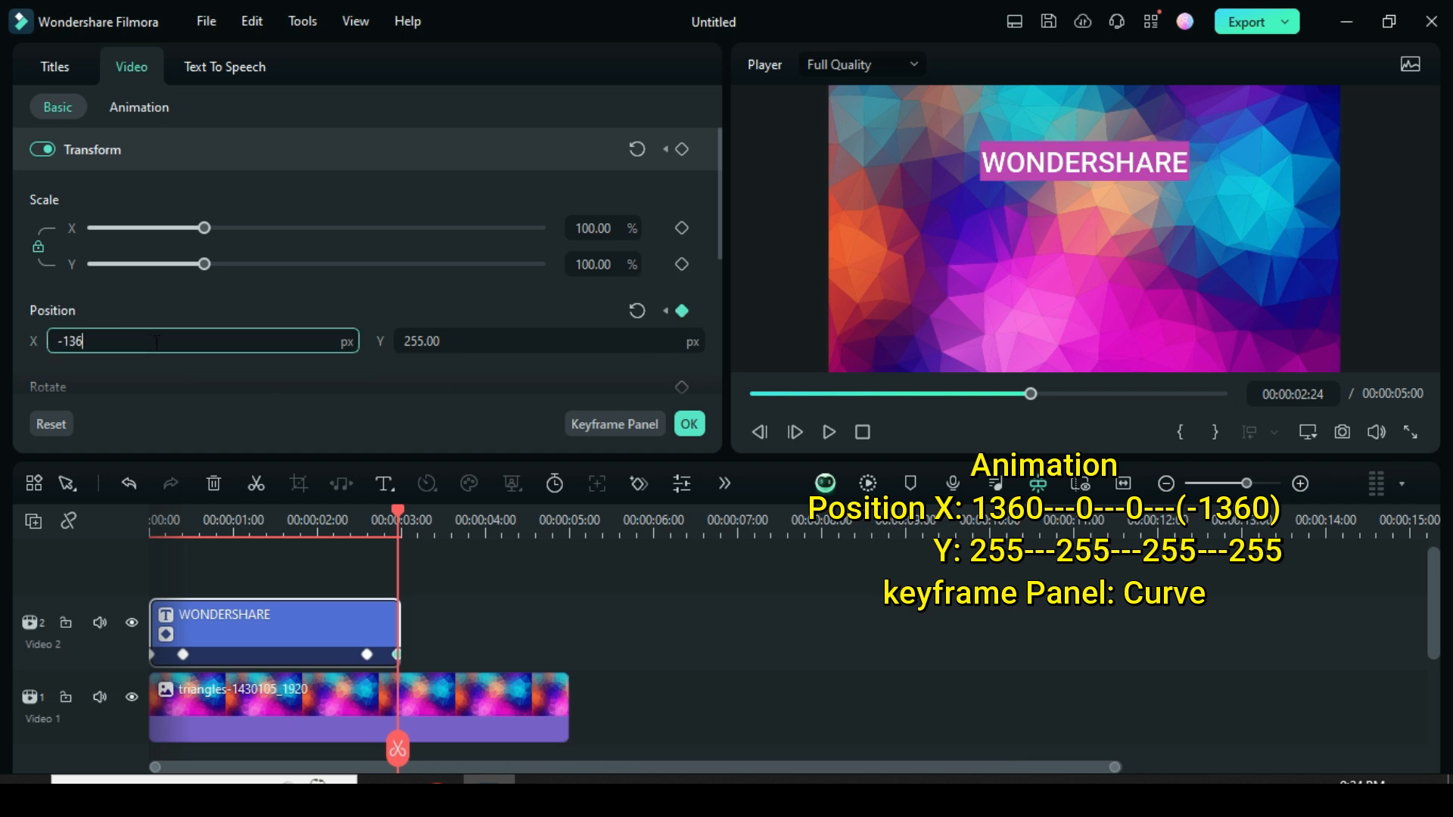
type("0")
key("Return")
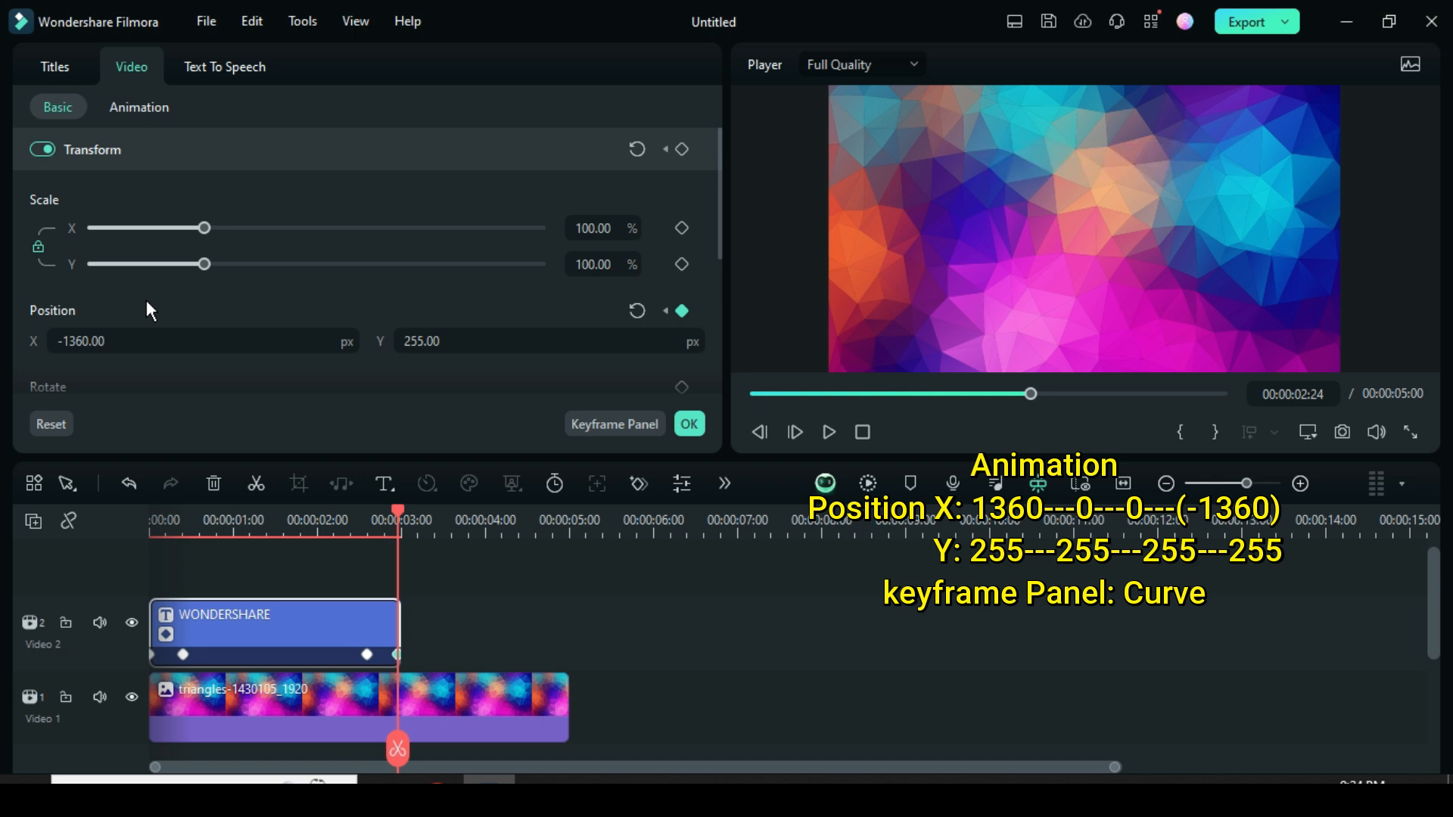
Apply a curve to the title's first and last X position keyframes in the keyframe graph.
left_click(580, 425)
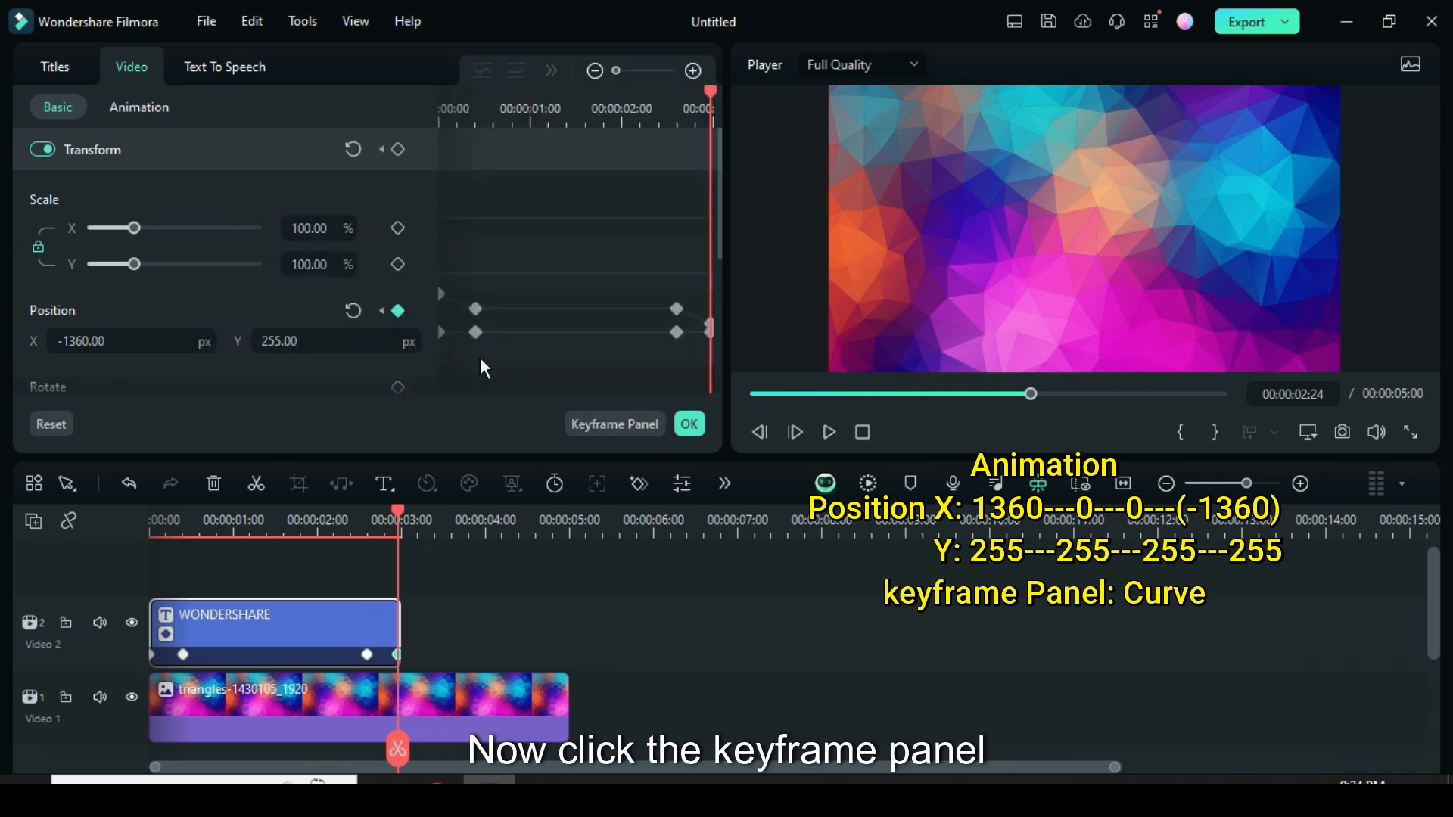
left_click(449, 296)
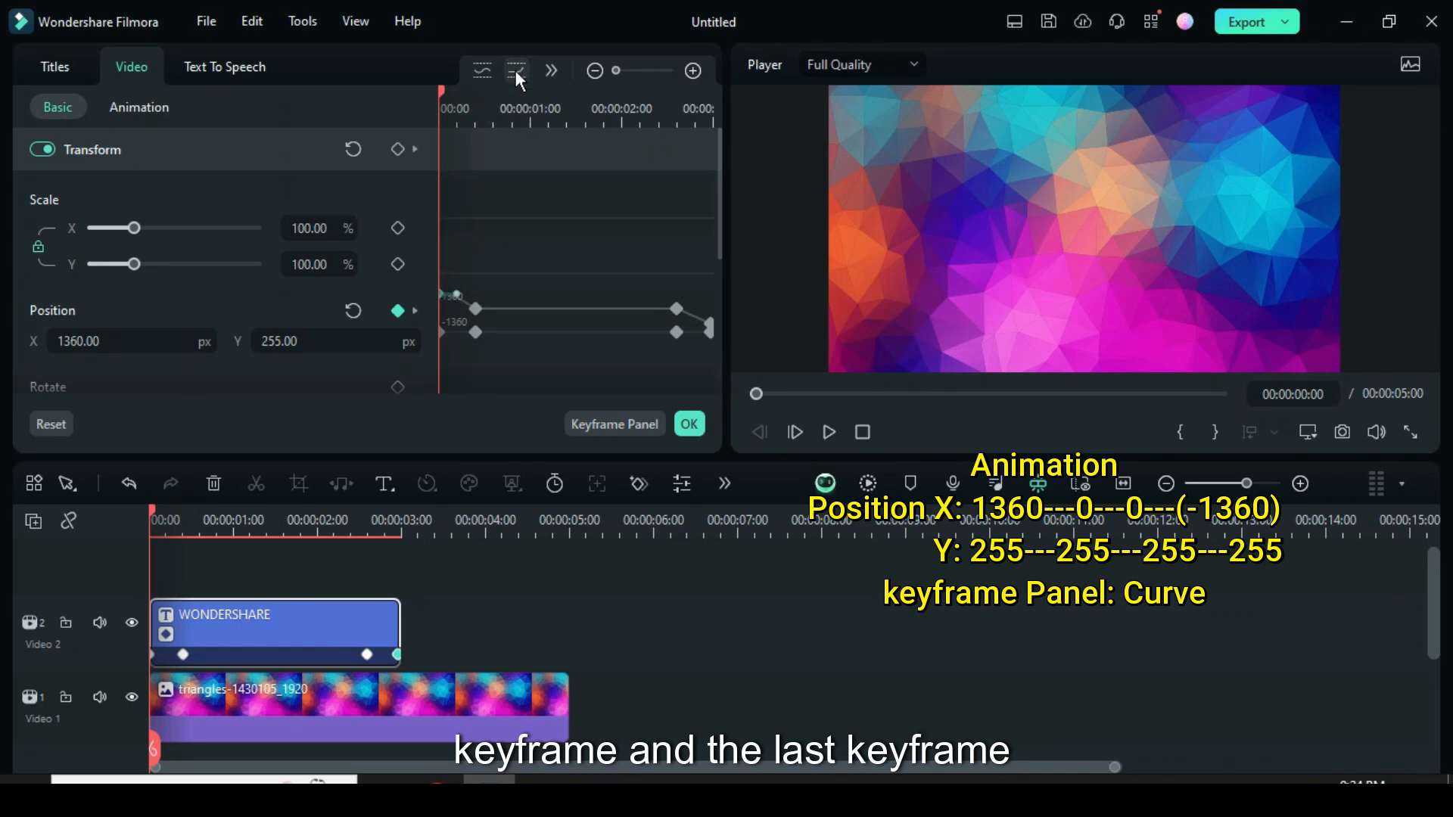
left_click(710, 325)
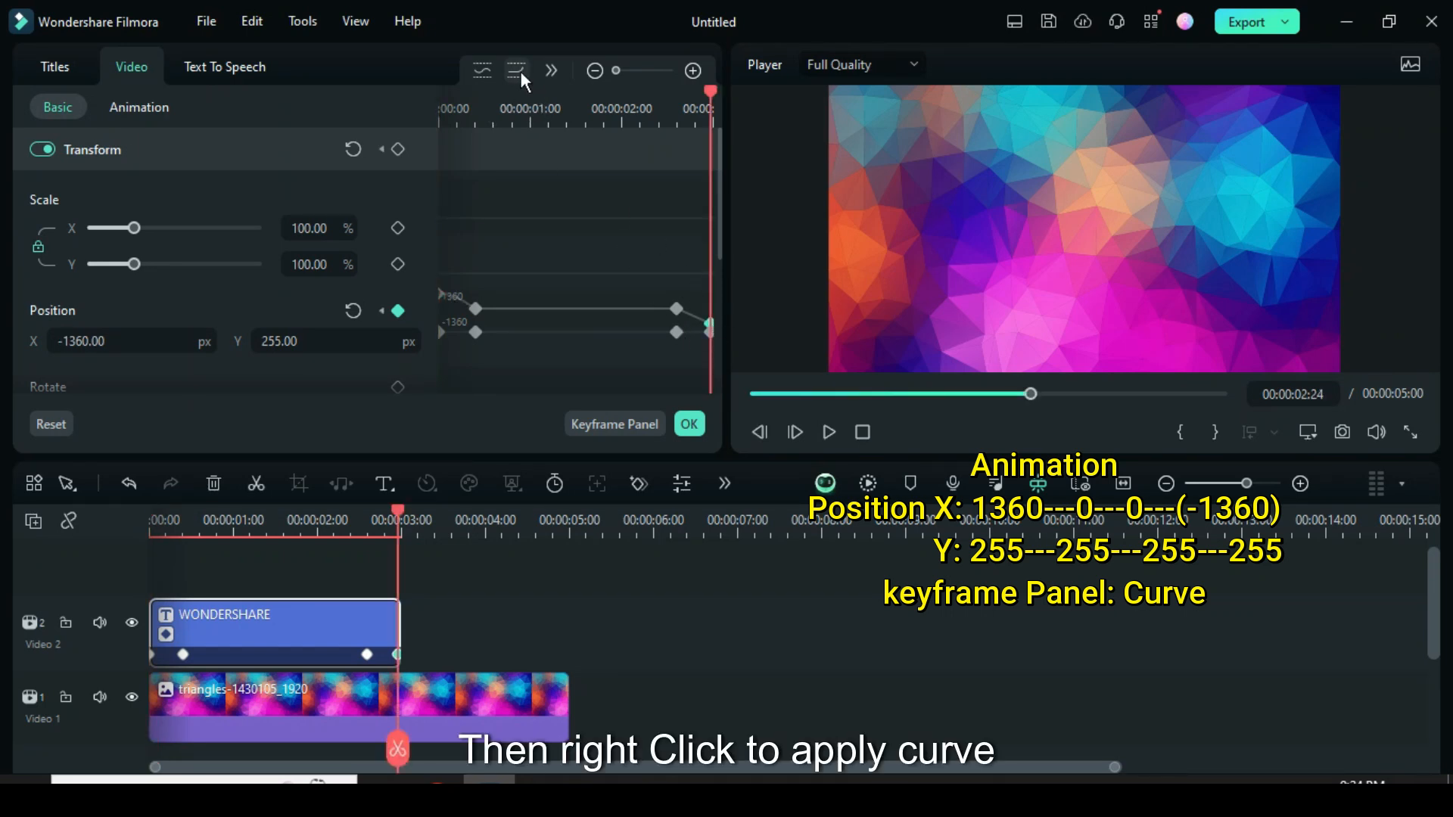
left_click(580, 422)
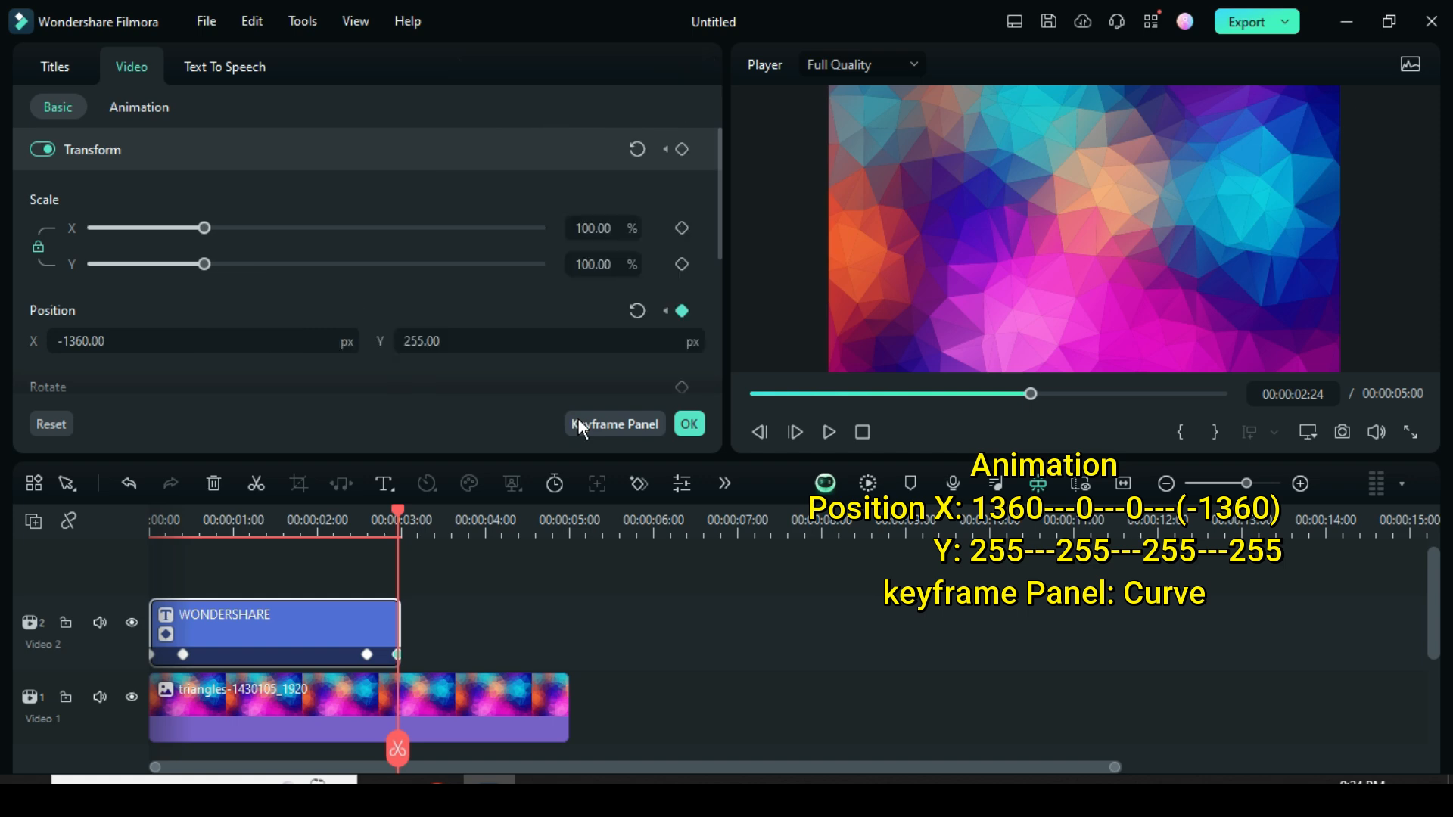
Play the video from the beginning to preview the title's slide animation.
left_click(756, 394)
left_click(829, 432)
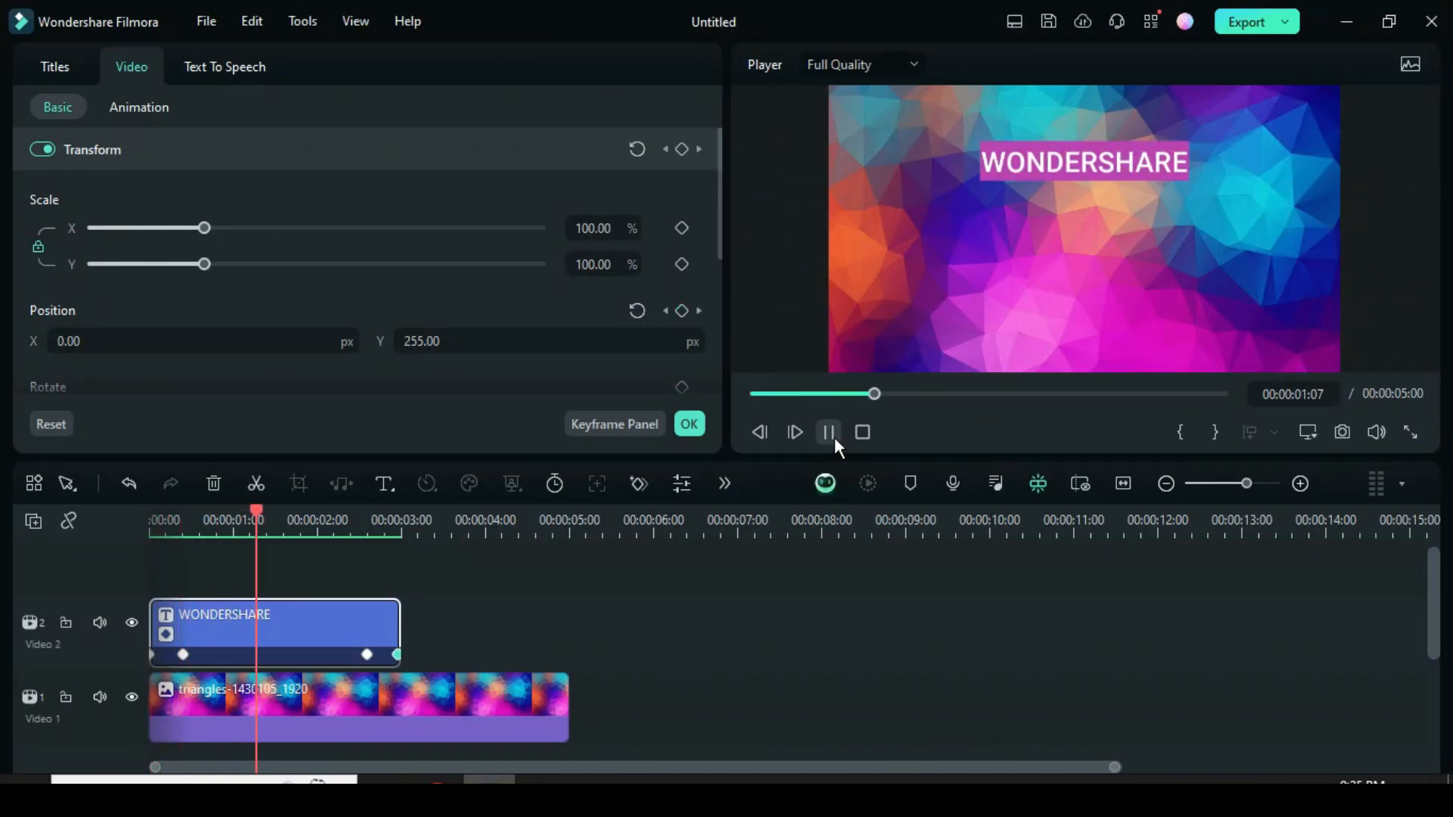
left_click(829, 433)
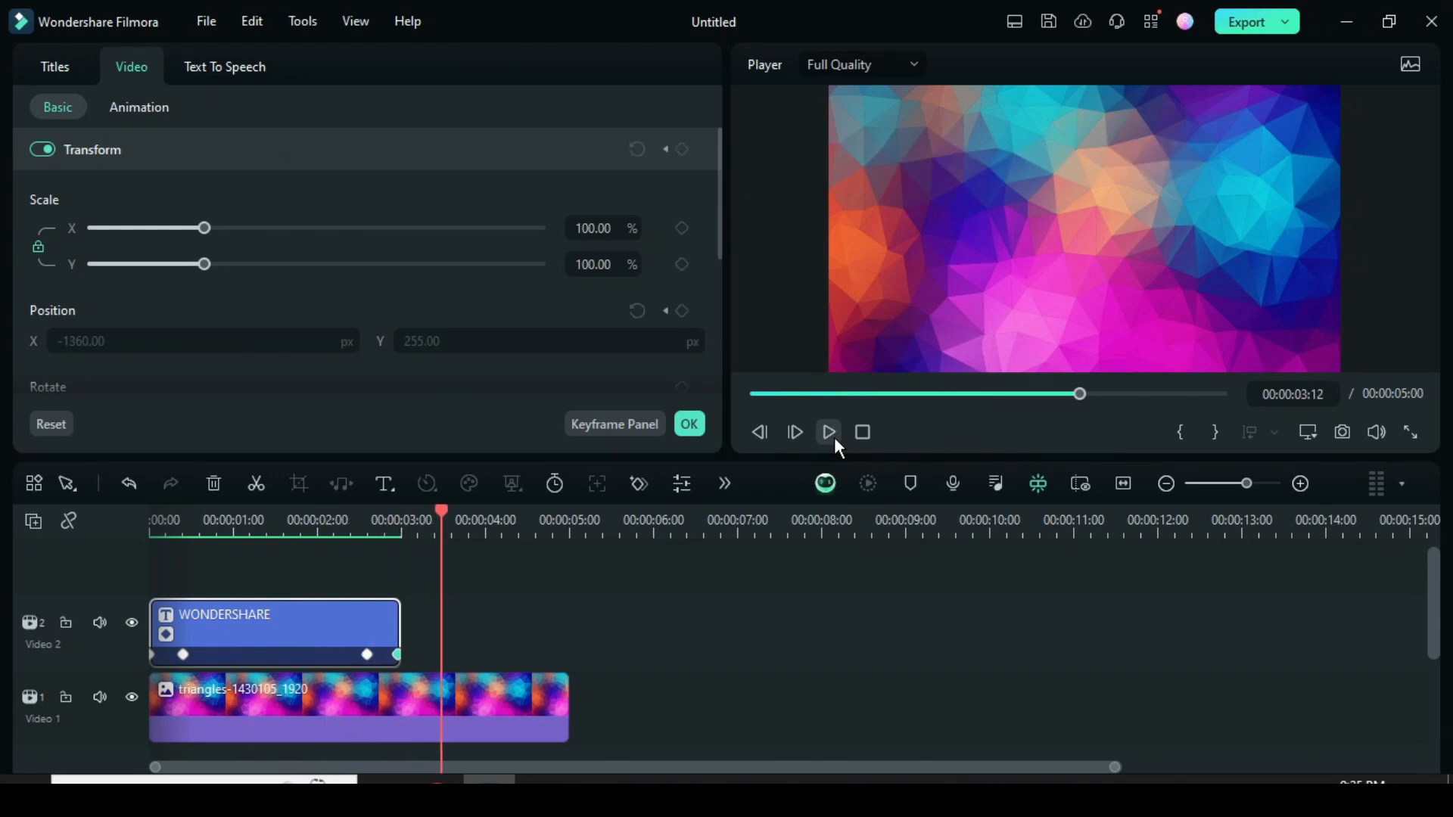
Copy the WONDERSHARE title clip and paste it at 00:00:00:08 on a new video track above.
left_click(754, 393)
left_click_drag(155, 512, 183, 512)
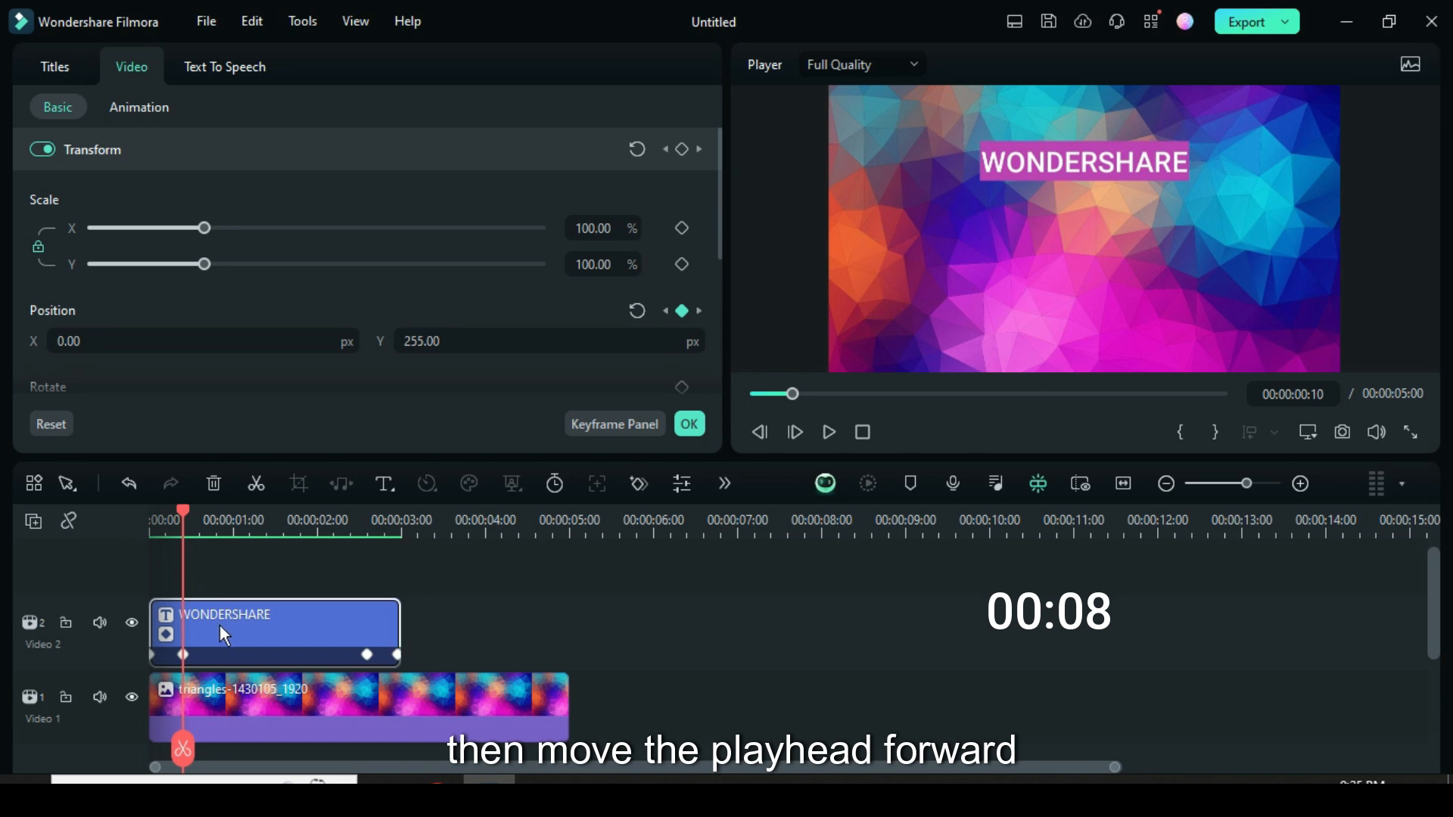
right_click(222, 633)
left_click(277, 52)
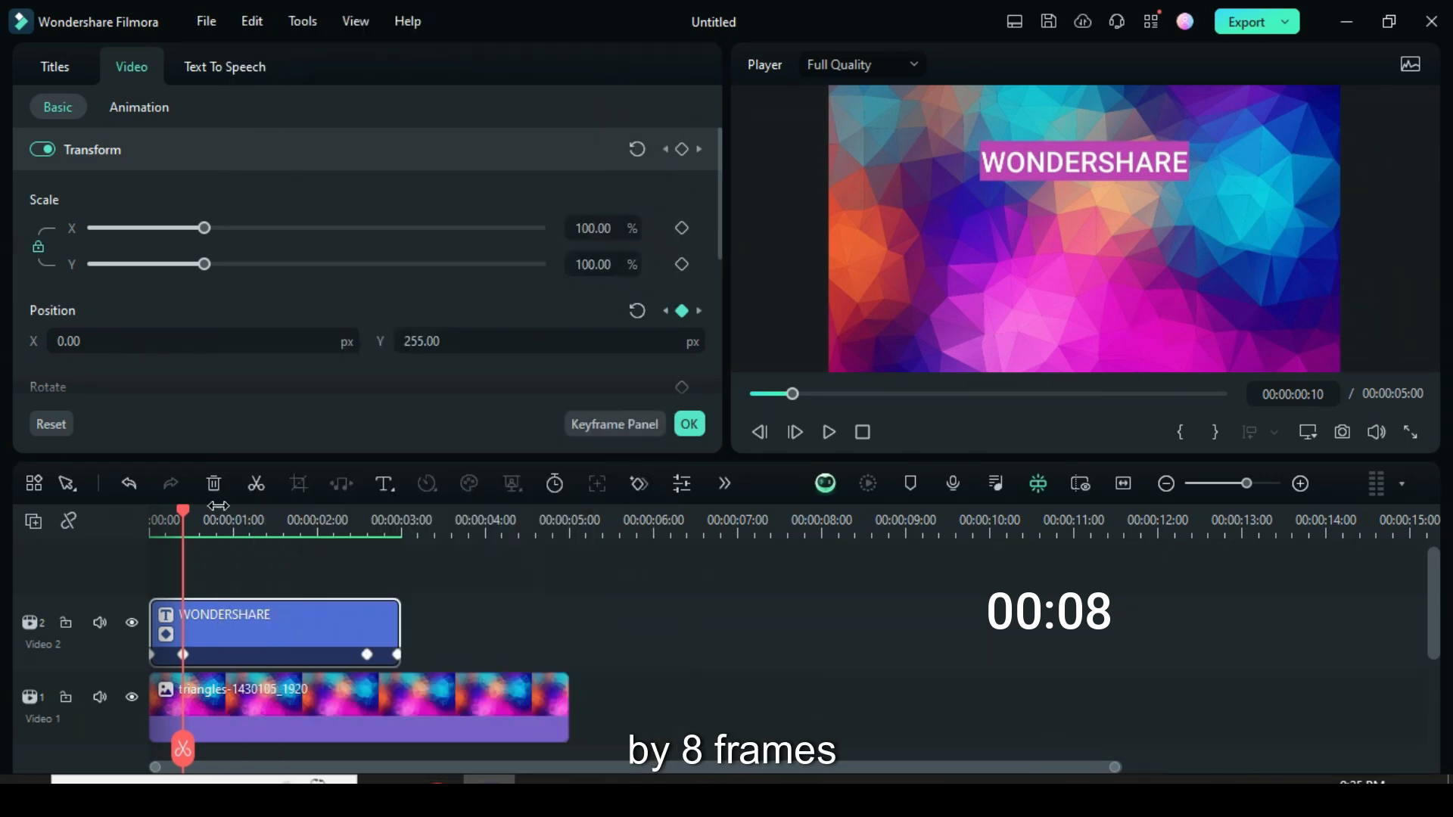
left_click_drag(180, 510, 176, 511)
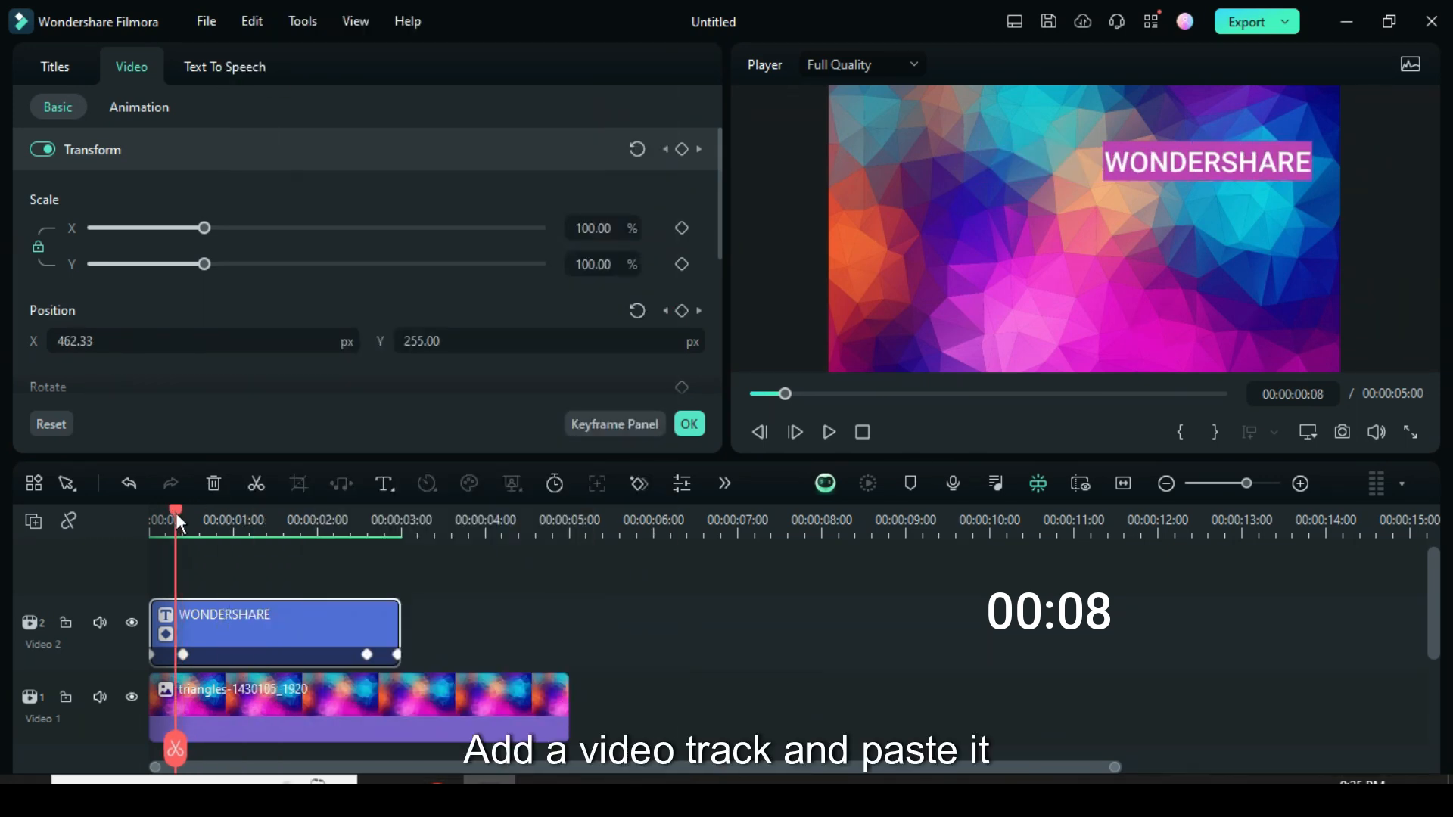
right_click(71, 546)
left_click(88, 558)
right_click(191, 615)
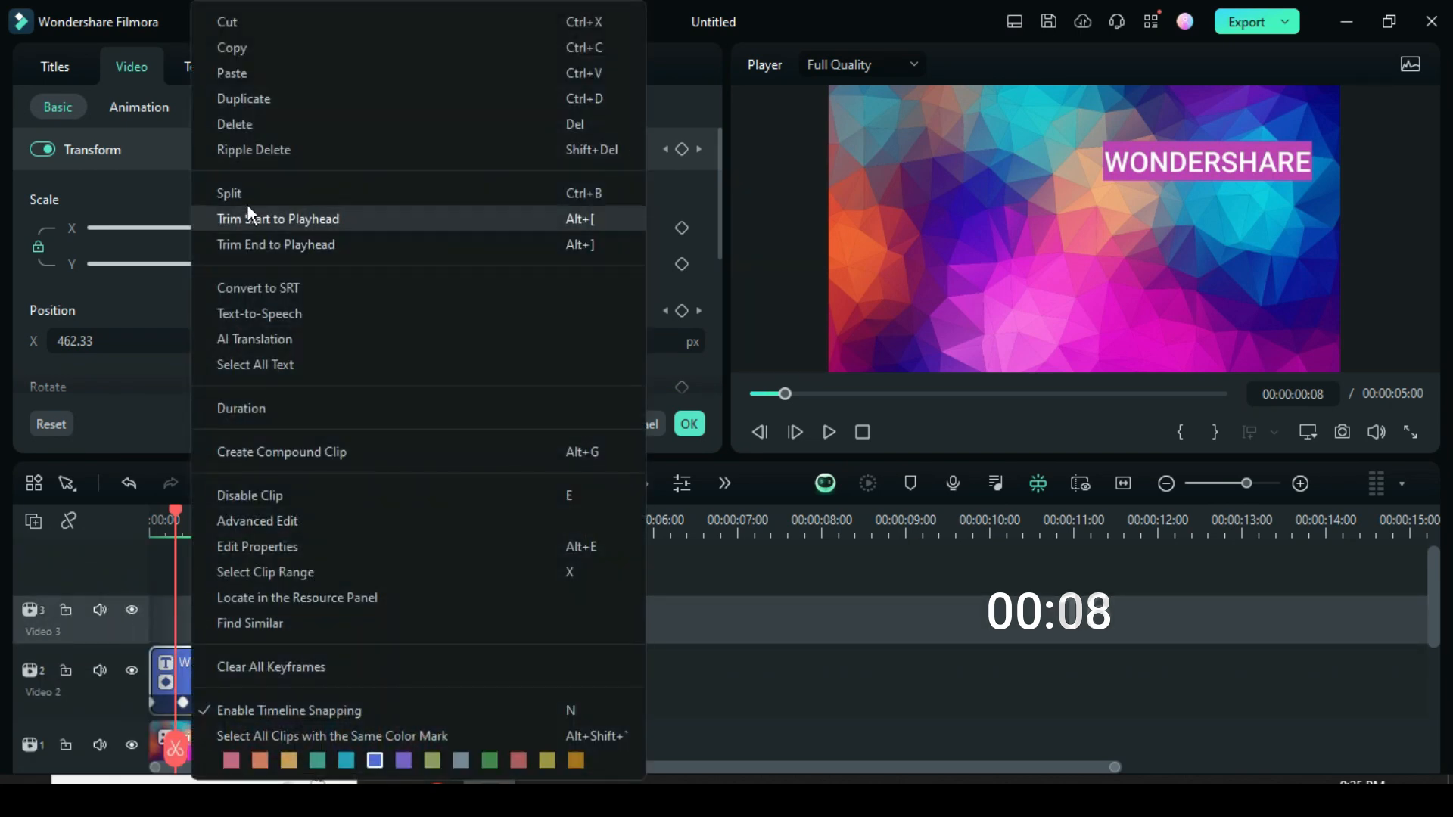
left_click(252, 72)
Add a fourth video track and paste another copy of the title at 00:00:00:16.
left_click_drag(425, 510, 328, 511)
left_click_drag(174, 546, 205, 552)
right_click(22, 534)
left_click(83, 560)
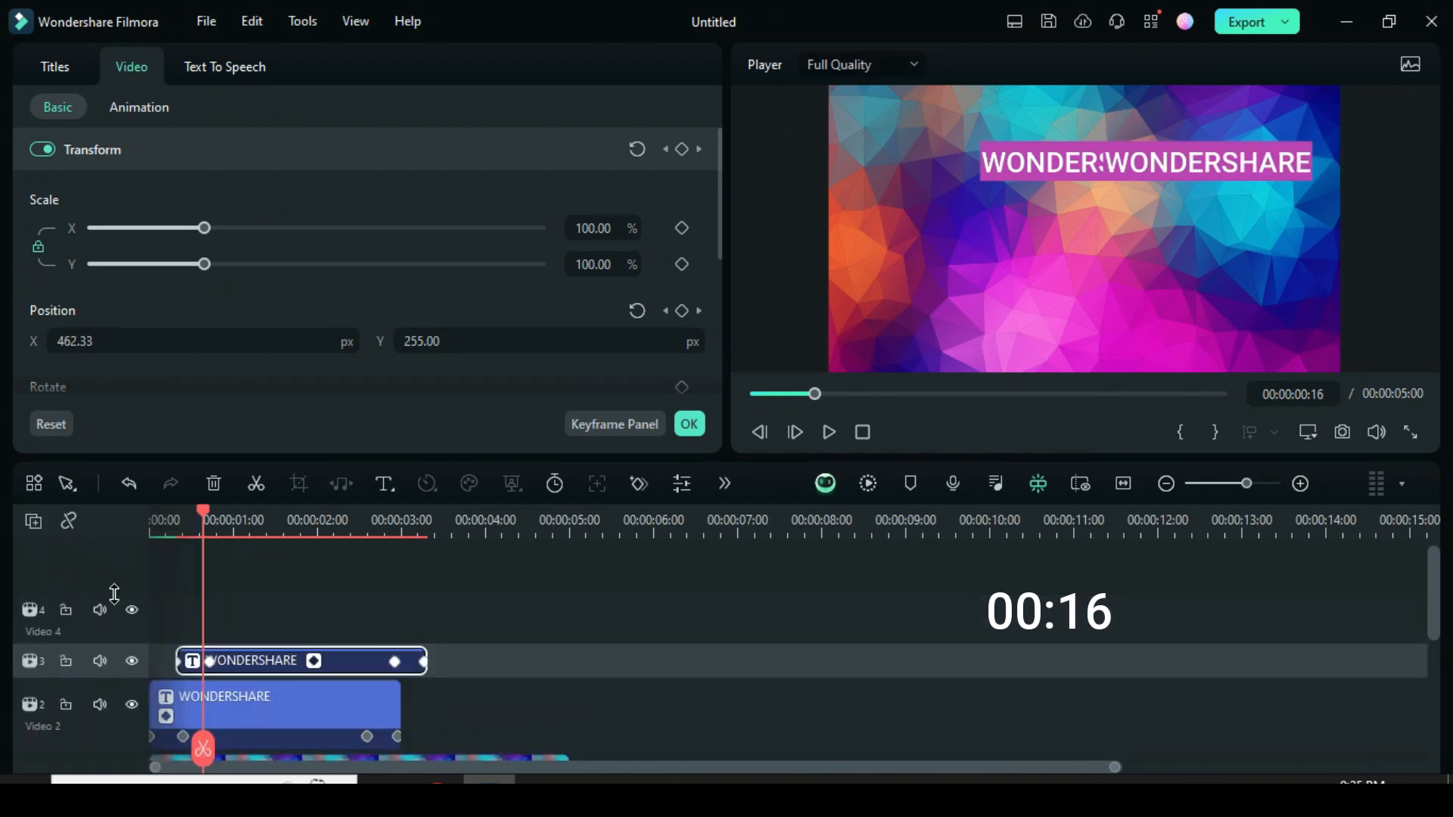
right_click(242, 610)
left_click(295, 68)
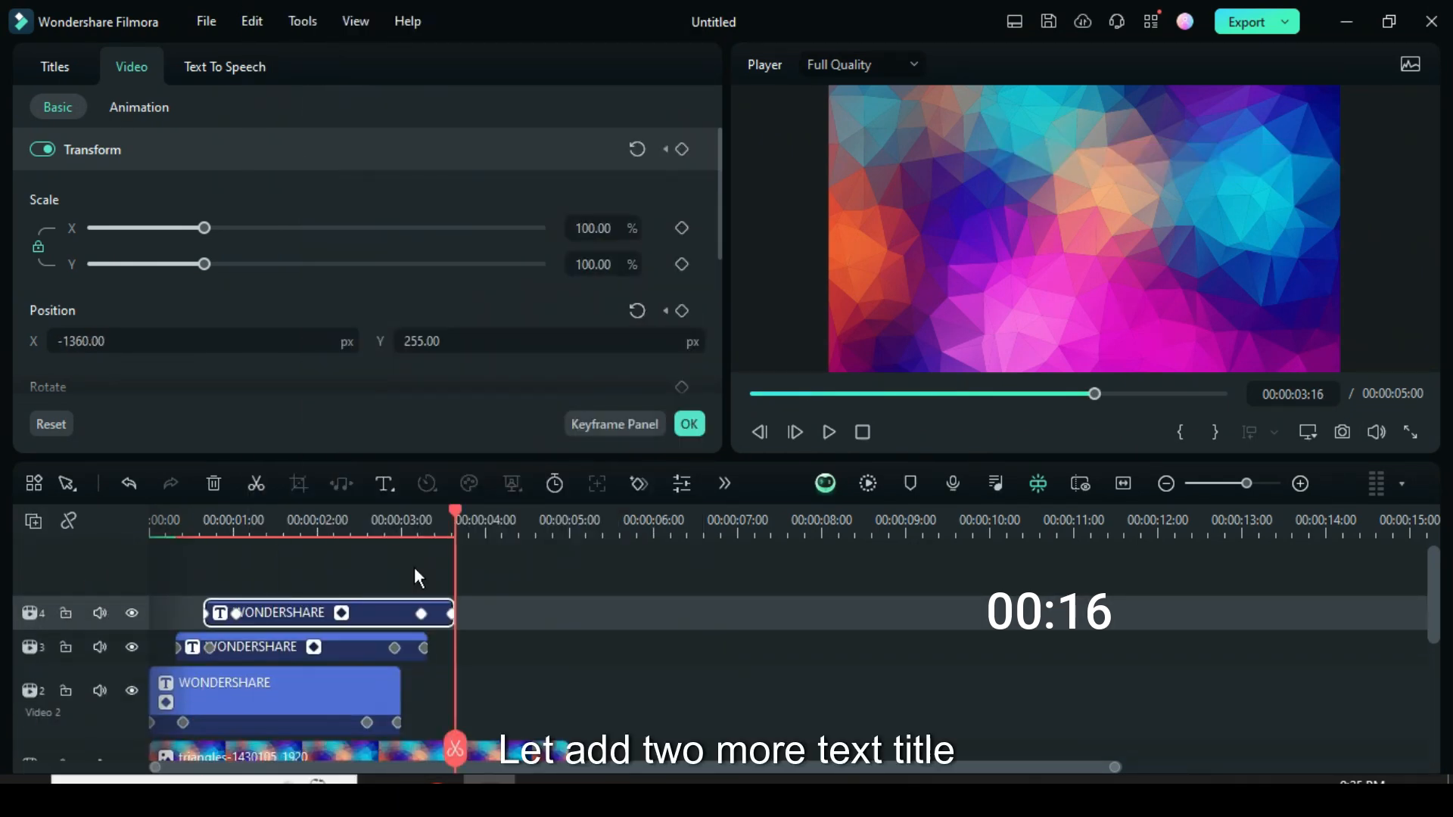
Increase the height of the timeline tracks holding the pasted title copies.
left_click(34, 527)
mouse_move(122, 716)
left_click(319, 746)
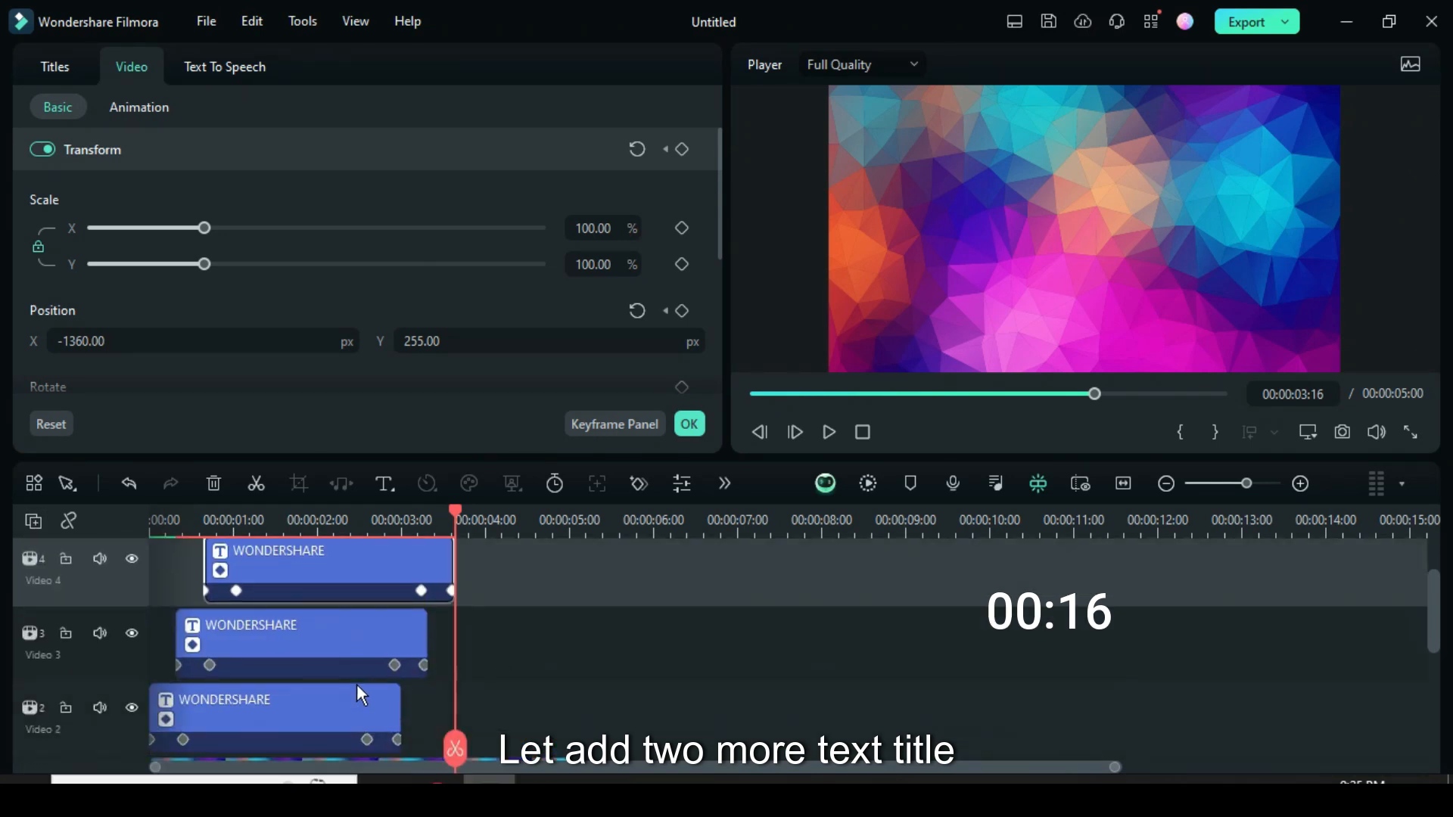
Copy both title clips on video tracks 3 and 4 and paste them at 00:00:00:24 starting on a new fifth video track.
left_click_drag(496, 603, 351, 642)
right_click(351, 642)
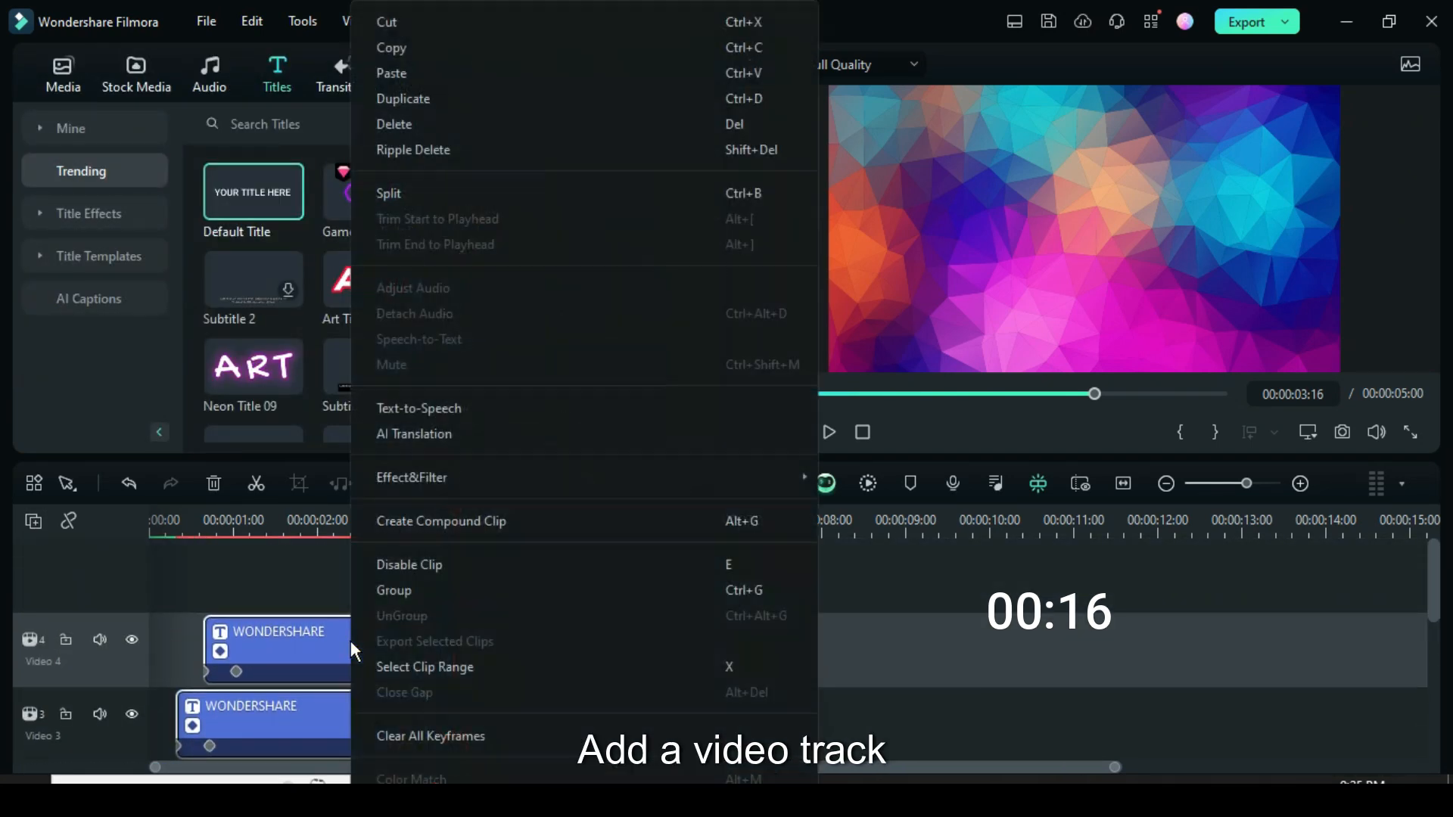
left_click(397, 52)
left_click(188, 528)
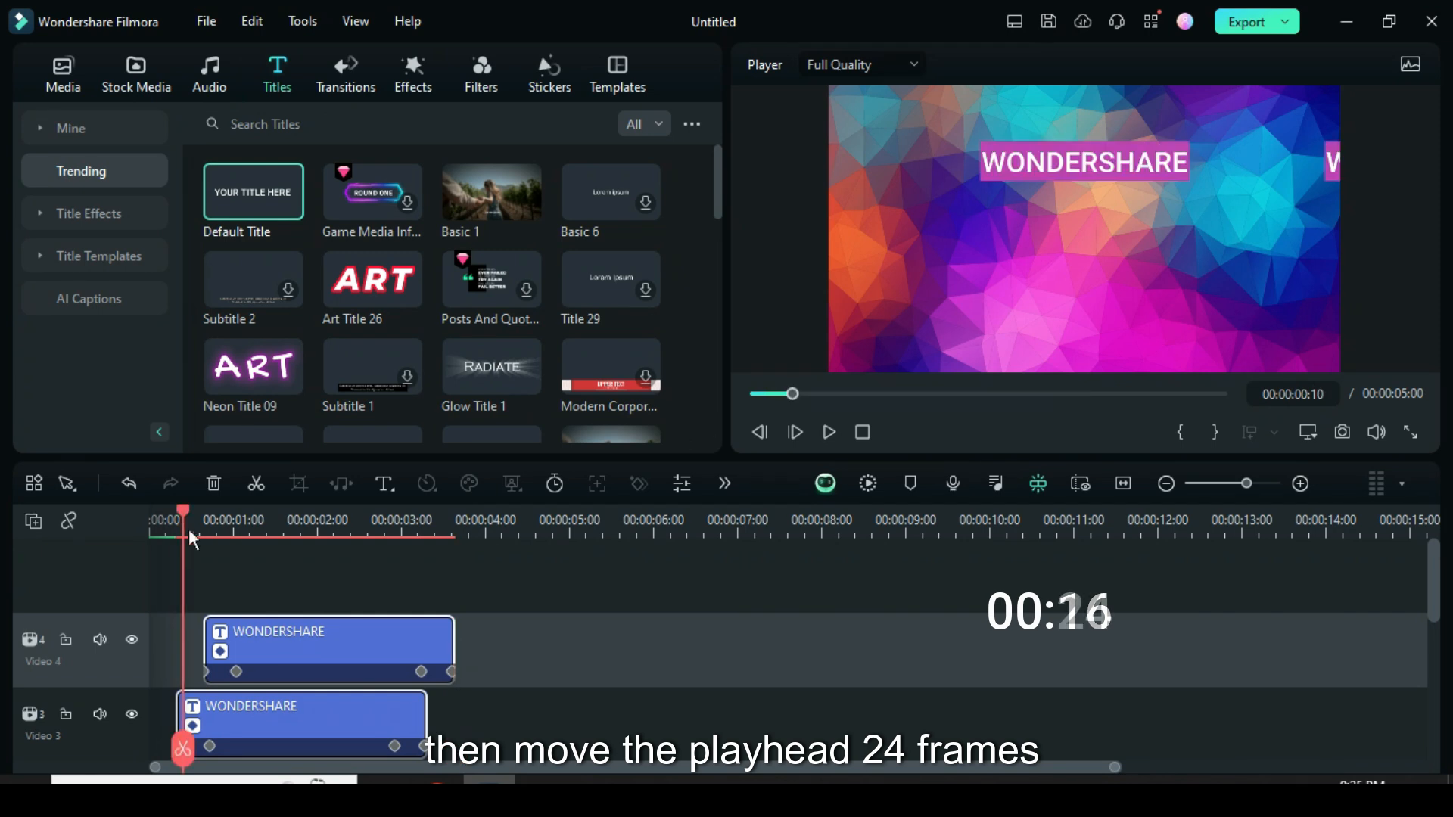
left_click_drag(186, 510, 230, 515)
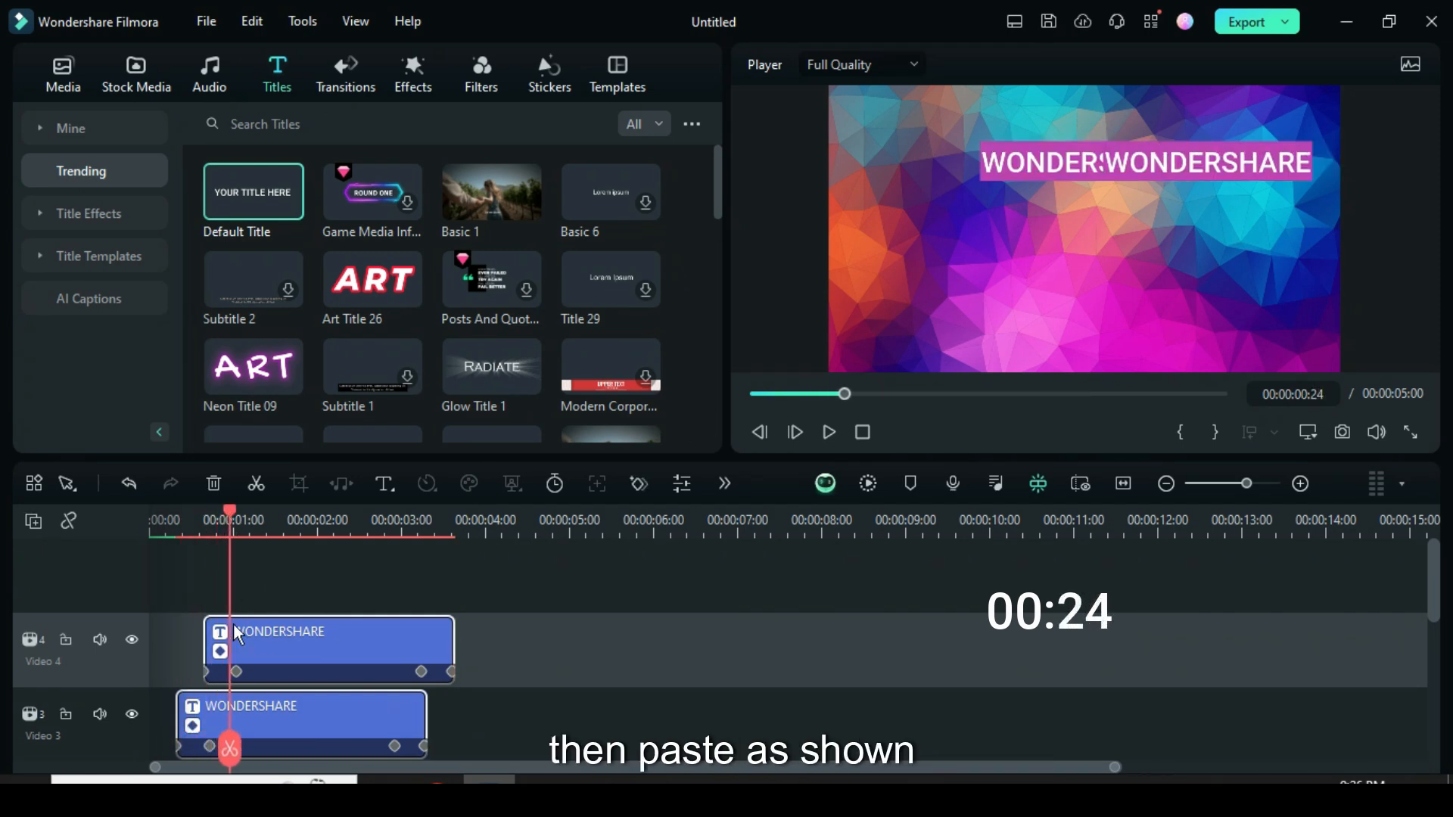
left_click(32, 530)
left_click(67, 561)
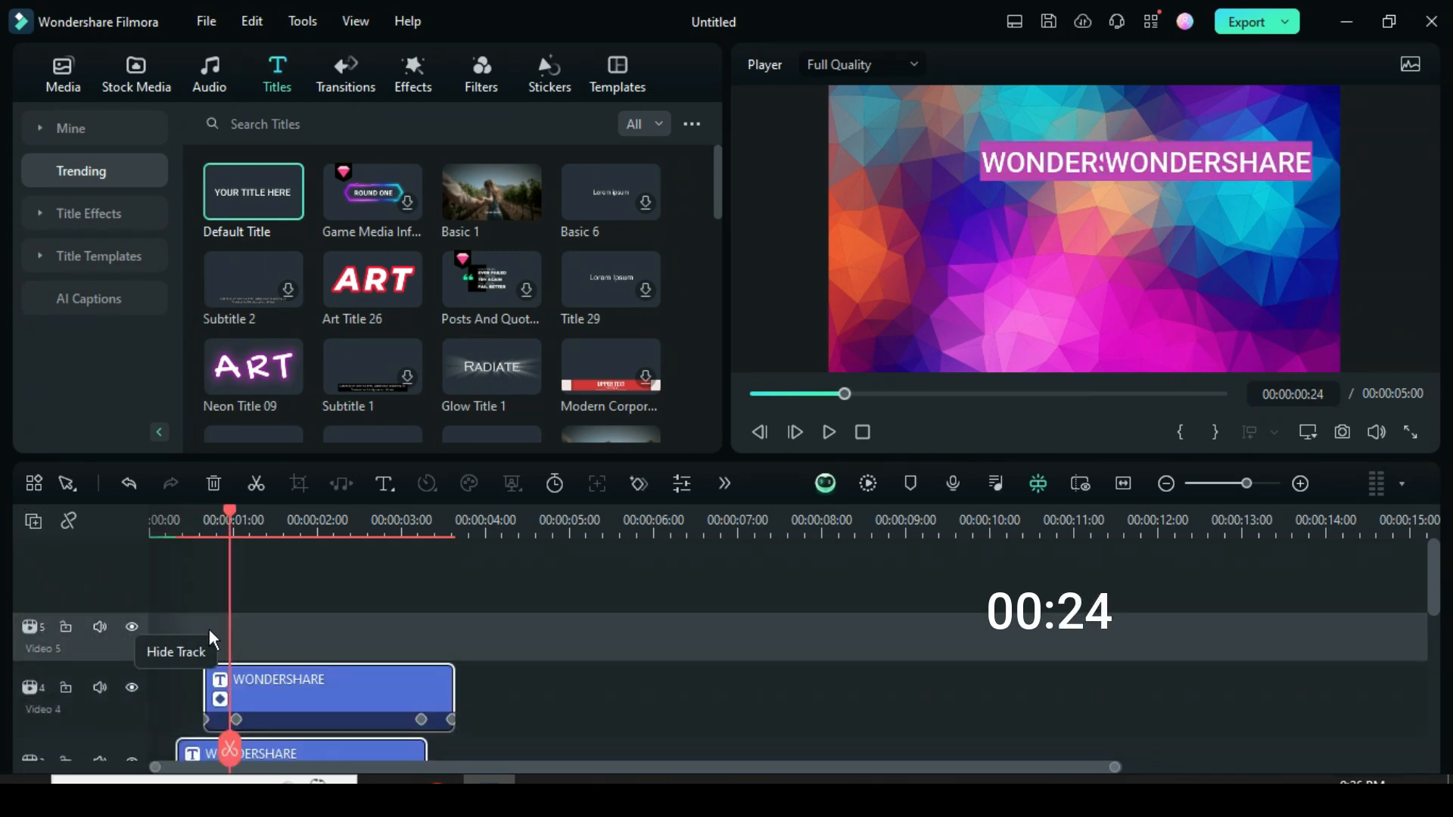
right_click(249, 622)
left_click(293, 73)
Enlarge the track height so the newly pasted titles on video tracks 5 and 6 match the other tracks.
left_click(34, 522)
mouse_move(114, 720)
left_click(345, 746)
Set position Y to 114 at the first and second keyframes of the title on video track 3.
scroll(395, 584, "down", 5)
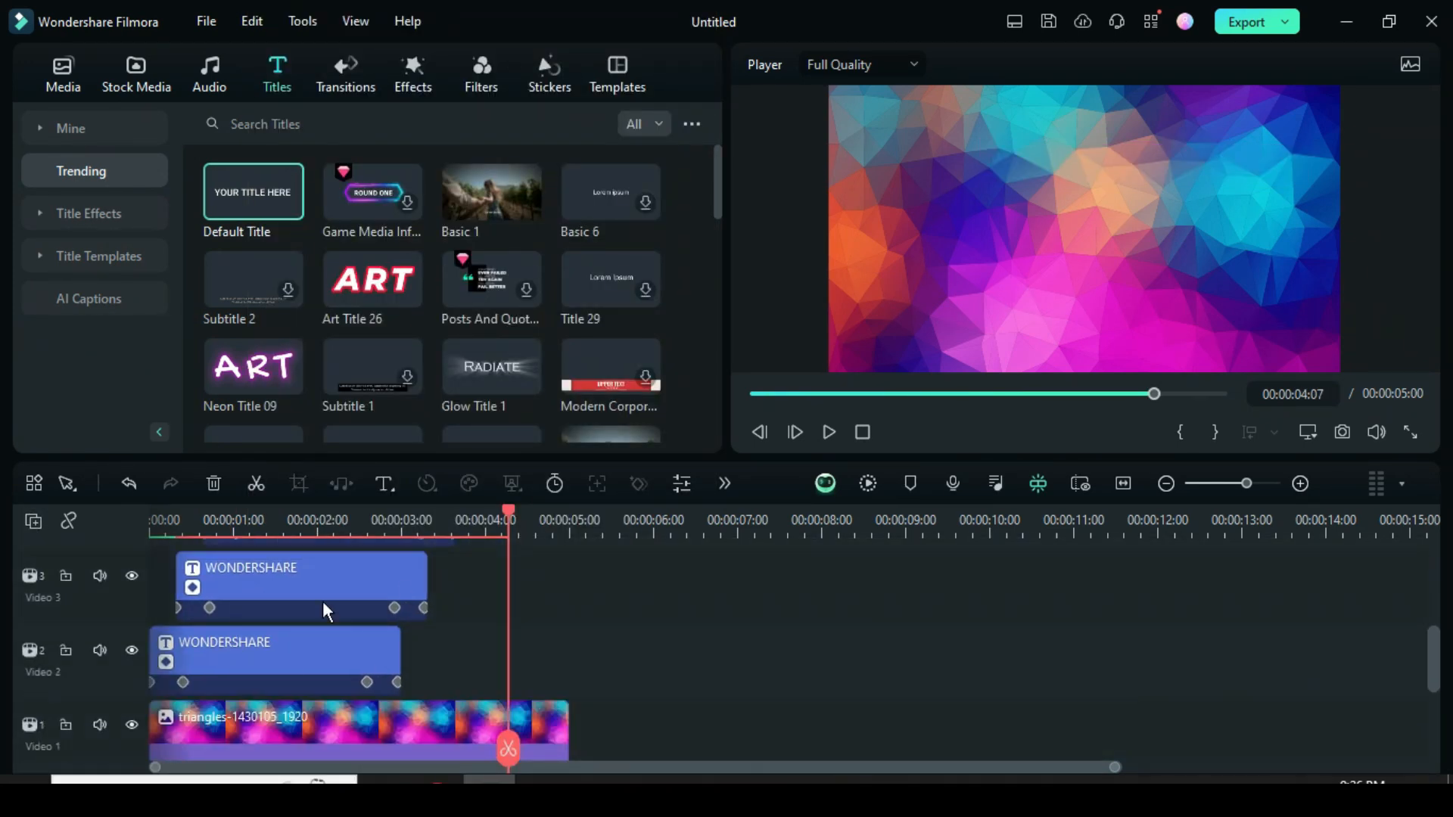
left_click(780, 395)
scroll(275, 643, "up", 2)
double_click(278, 684)
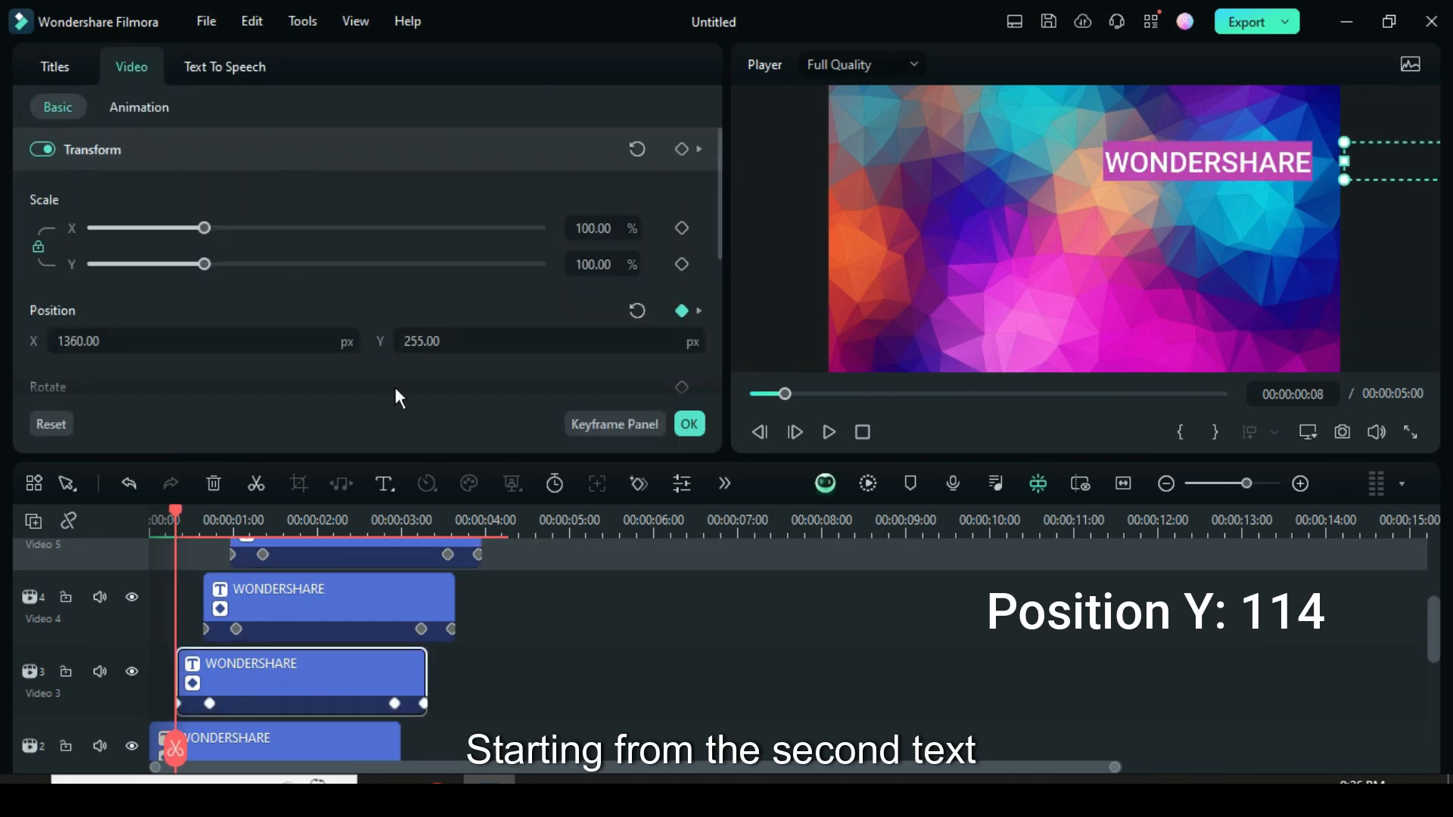
left_click(422, 342)
type("114")
key("Return")
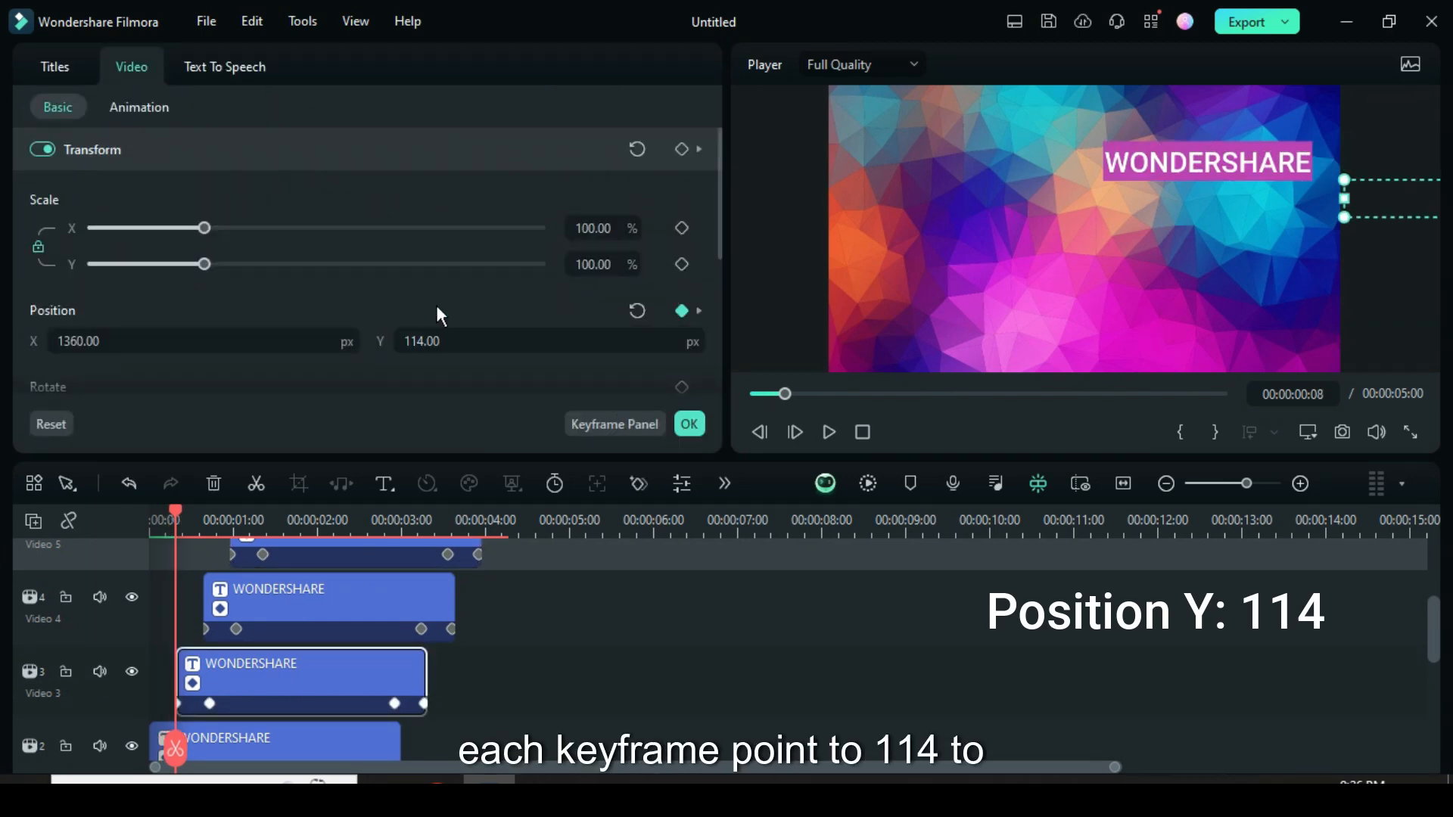
left_click(209, 704)
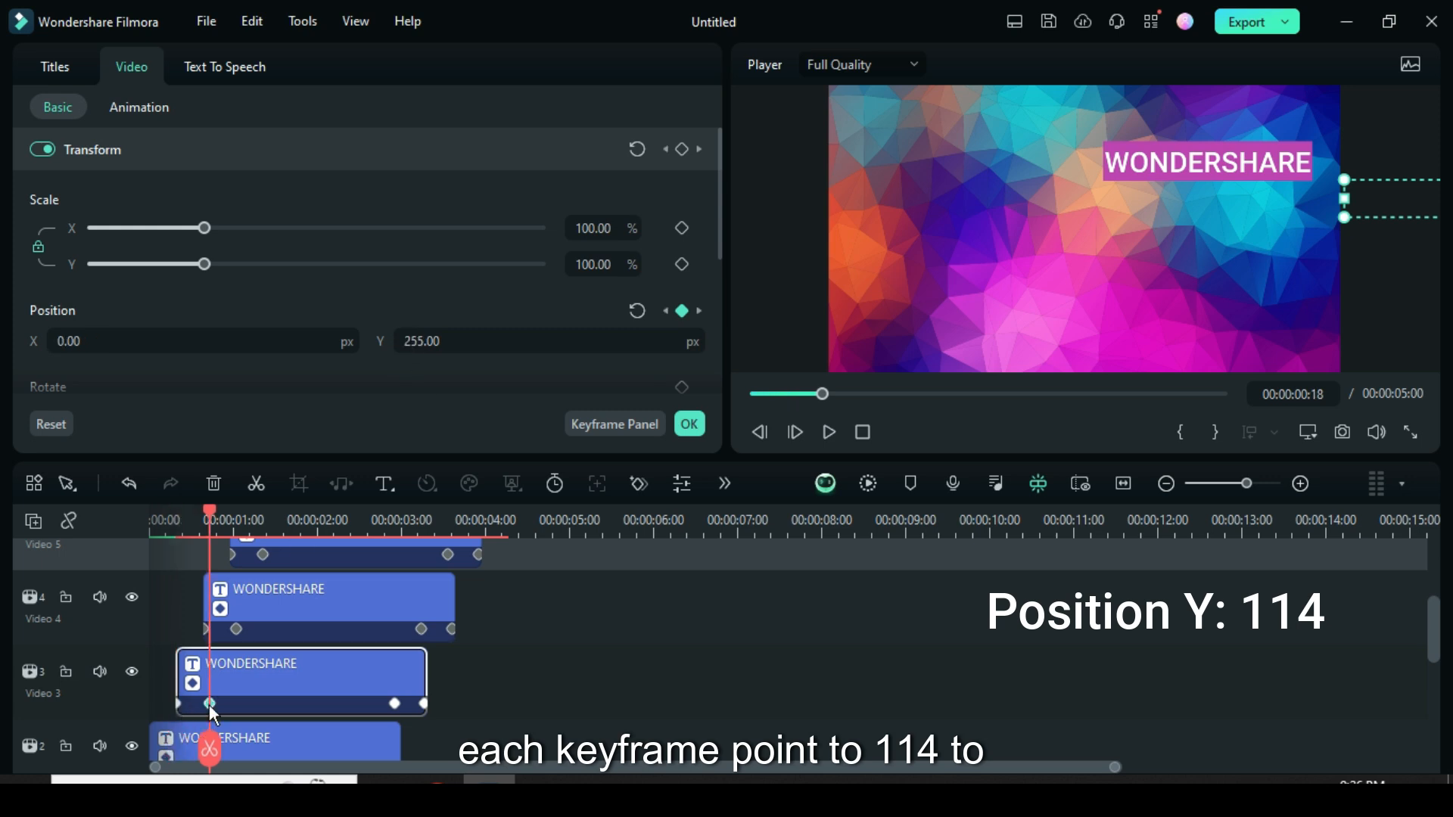
left_click(432, 342)
type("114")
key("Return")
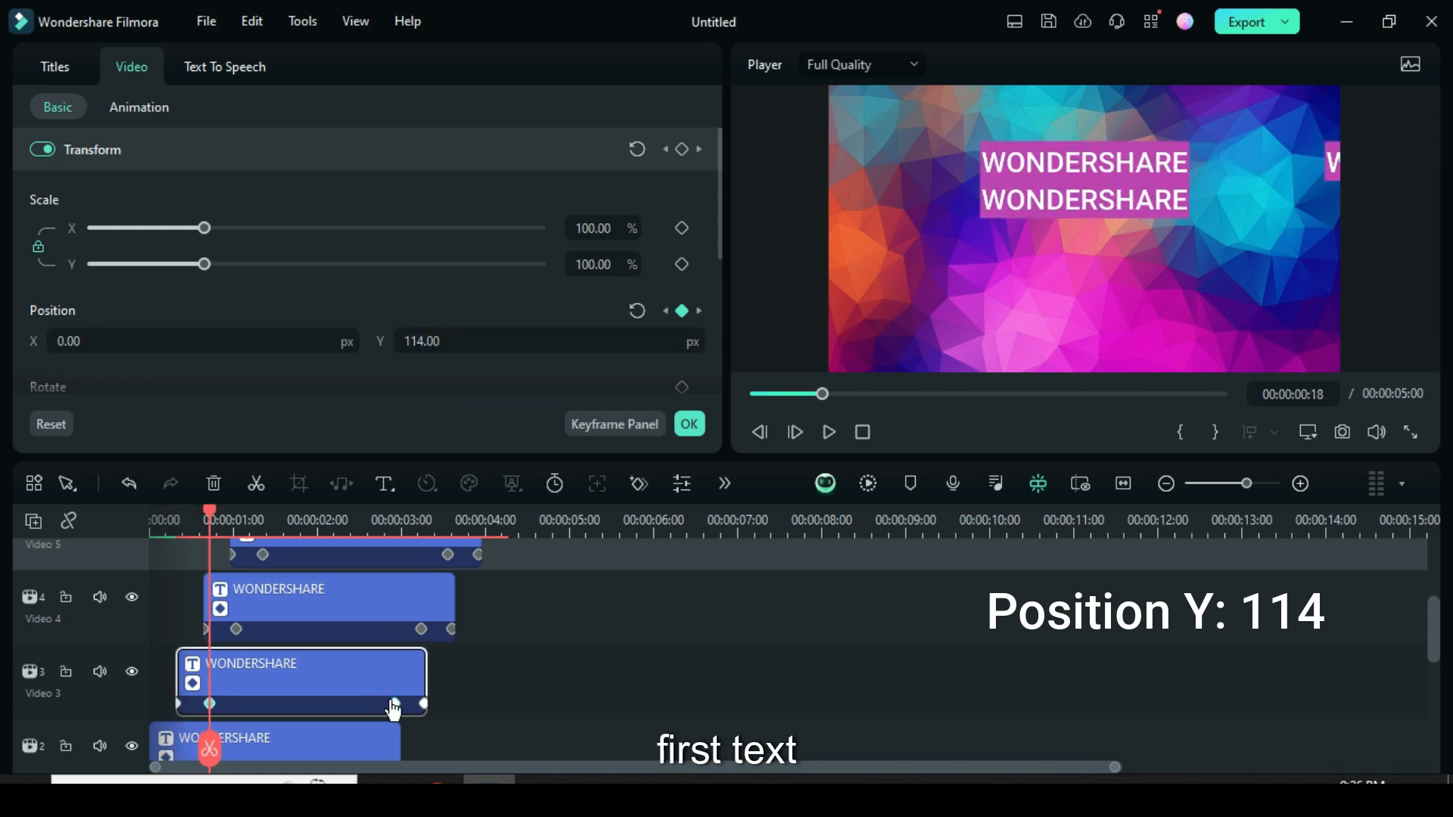
Set position Y to 114 at the third and fourth keyframes of the title on video track 3.
left_click(394, 704)
left_click(424, 343)
type("114")
key("Return")
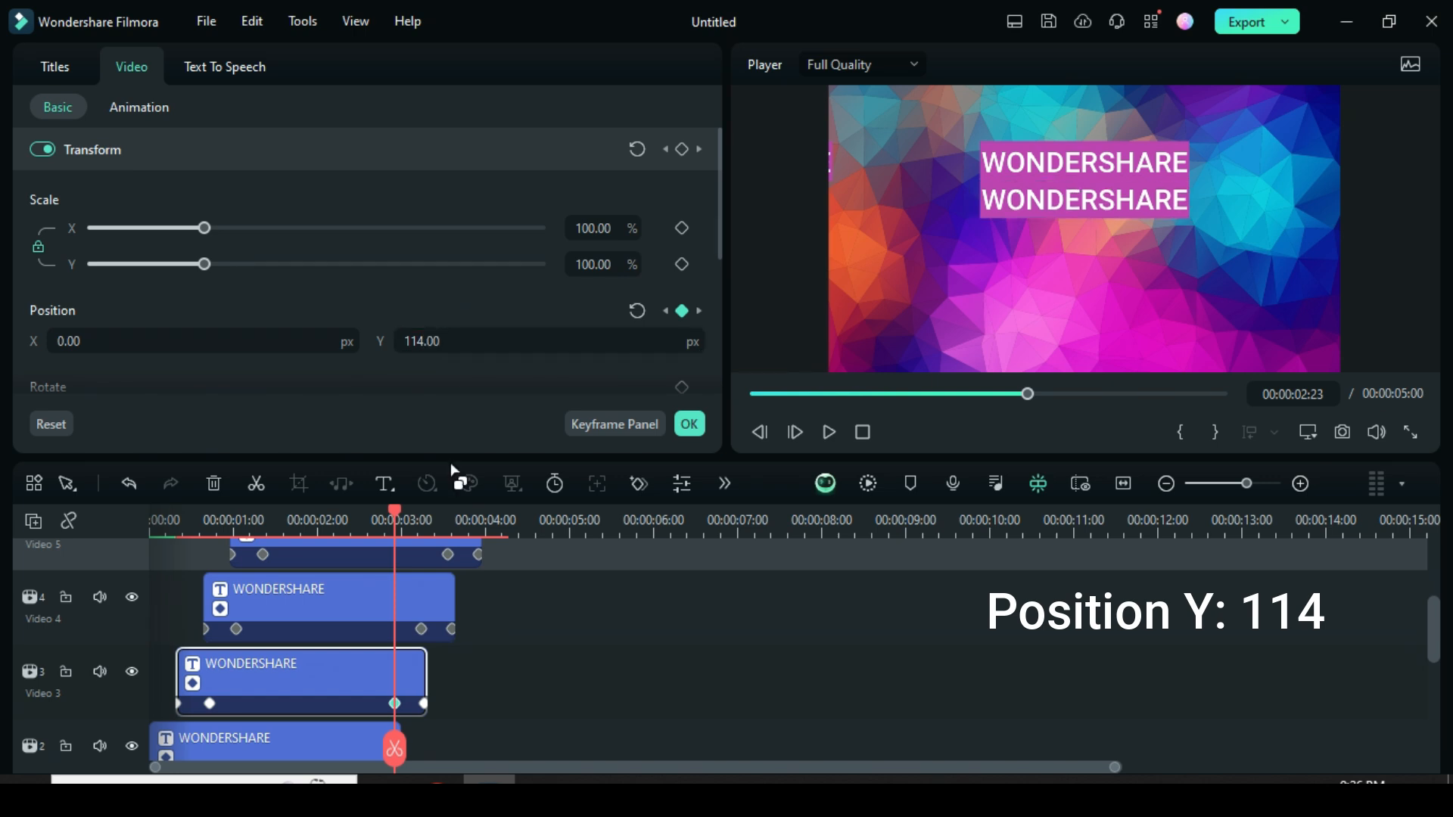
left_click(424, 704)
left_click(424, 342)
type("114")
key("Return")
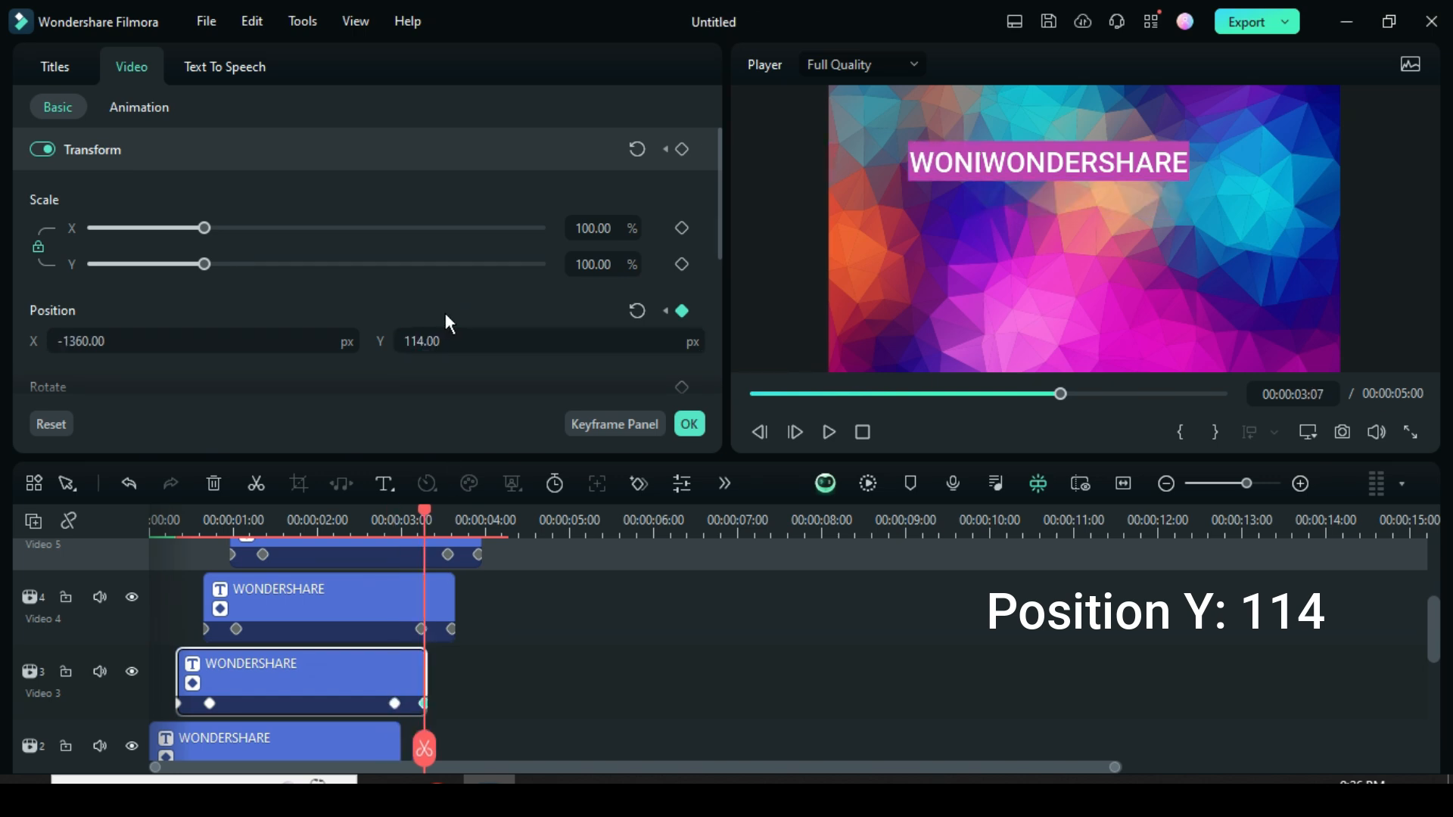
Set position Y to -24 at the first and second keyframes of the title on video track 4.
left_click(206, 630)
left_click(444, 343)
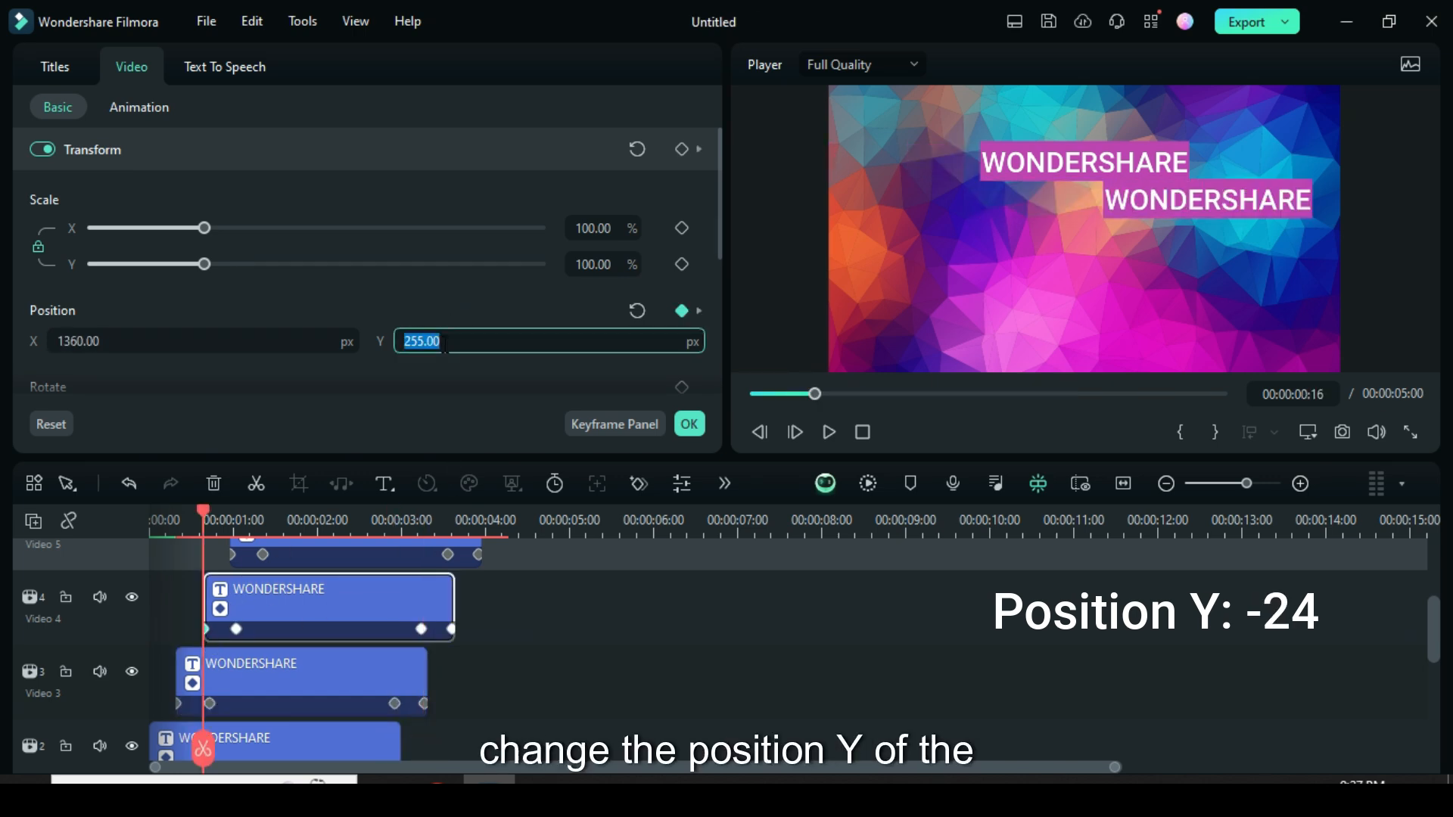
type("-24")
key("Return")
left_click(236, 629)
left_click(439, 342)
type("-24")
key("Return")
Set position Y to -24 at the third and fourth keyframes of the title on video track 4.
left_click(421, 630)
left_click(439, 341)
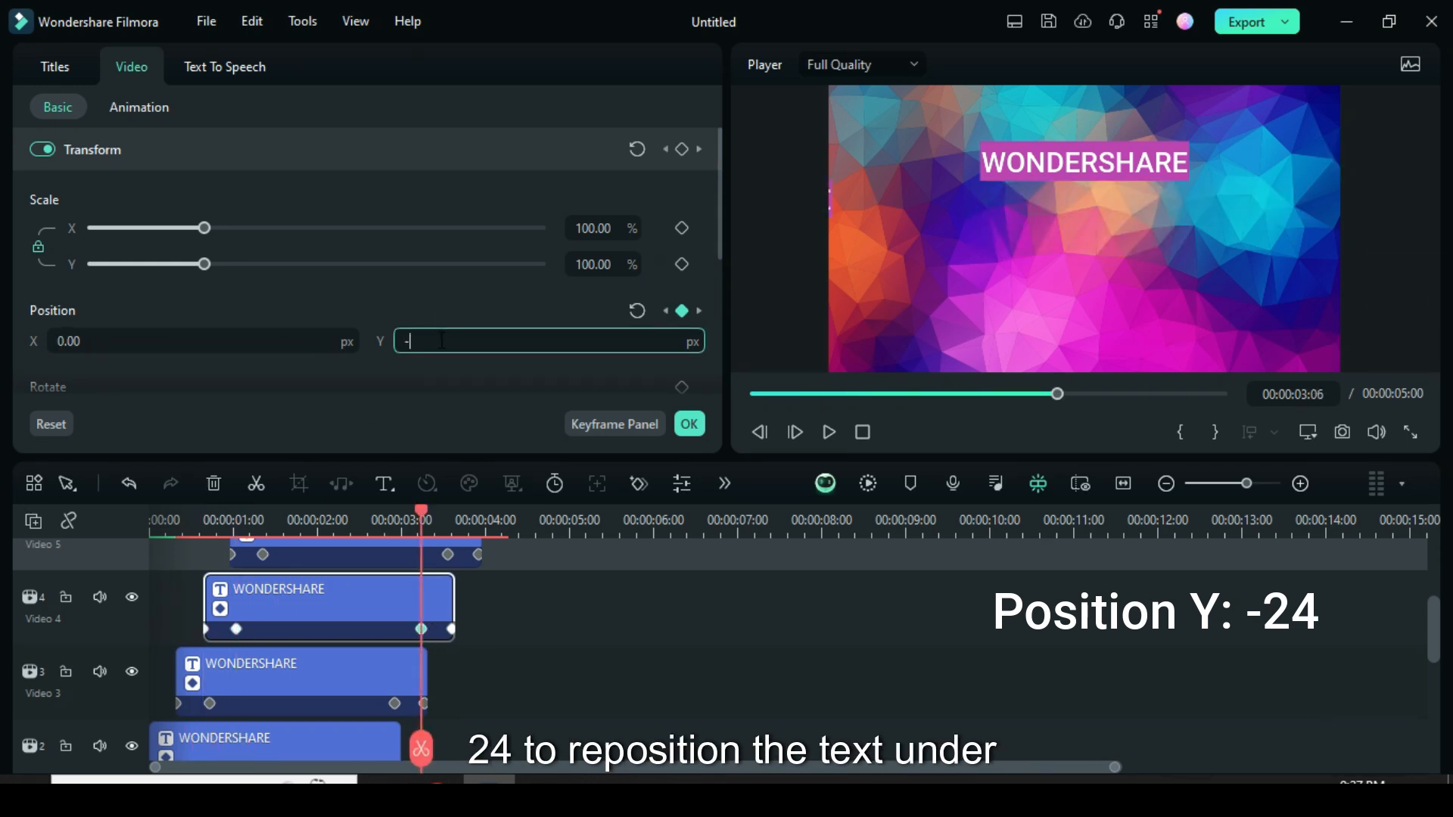
left_click(451, 629)
left_click(439, 341)
type("-24")
key("Return")
Set position Y to -161 at the first and second keyframes of the title on video track 5.
scroll(335, 606, "up", 2)
left_click(335, 613)
left_click(233, 651)
left_click(438, 341)
type("-161")
key("Return")
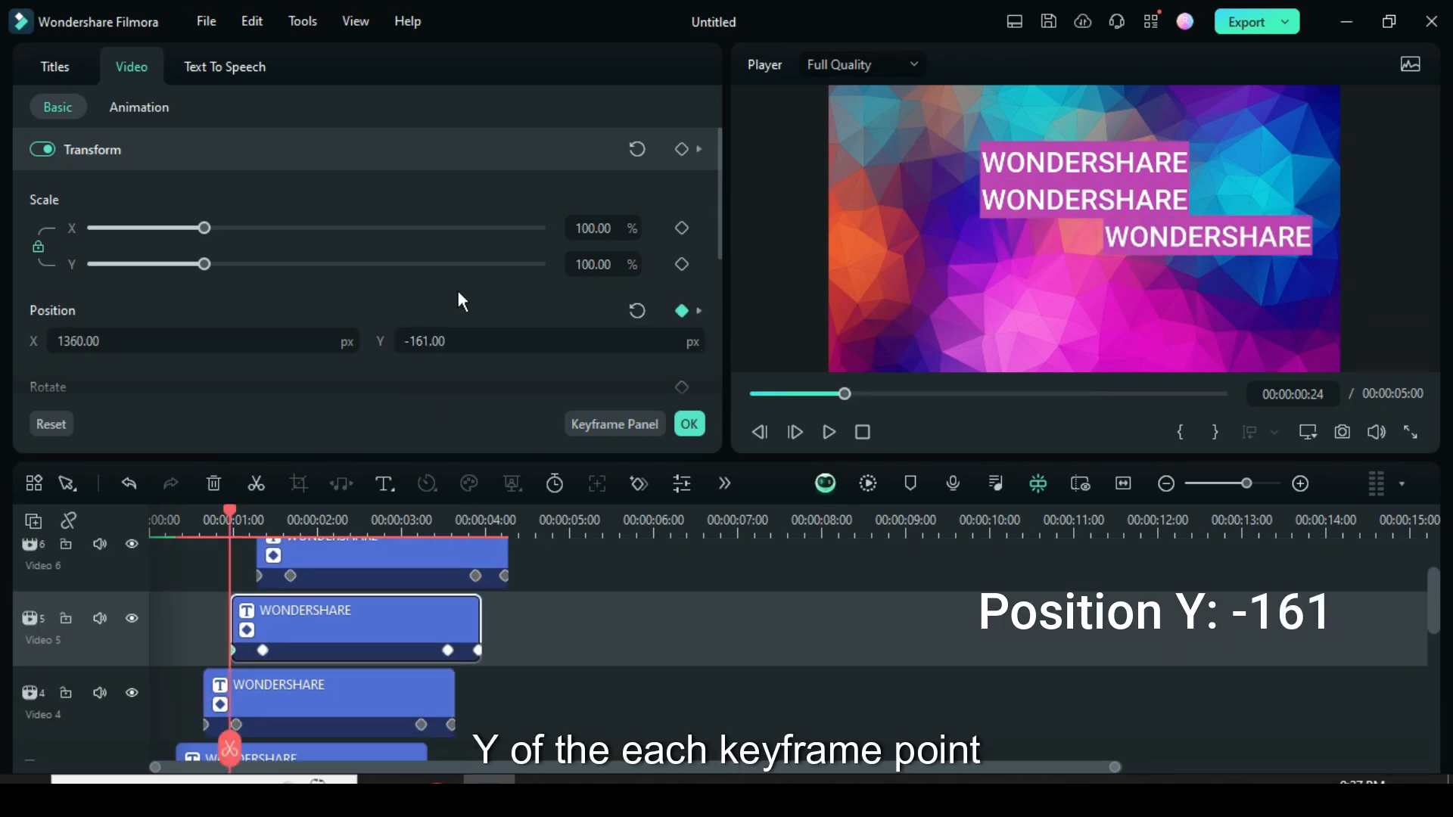
left_click(262, 651)
left_click(443, 341)
type("-161")
key("Return")
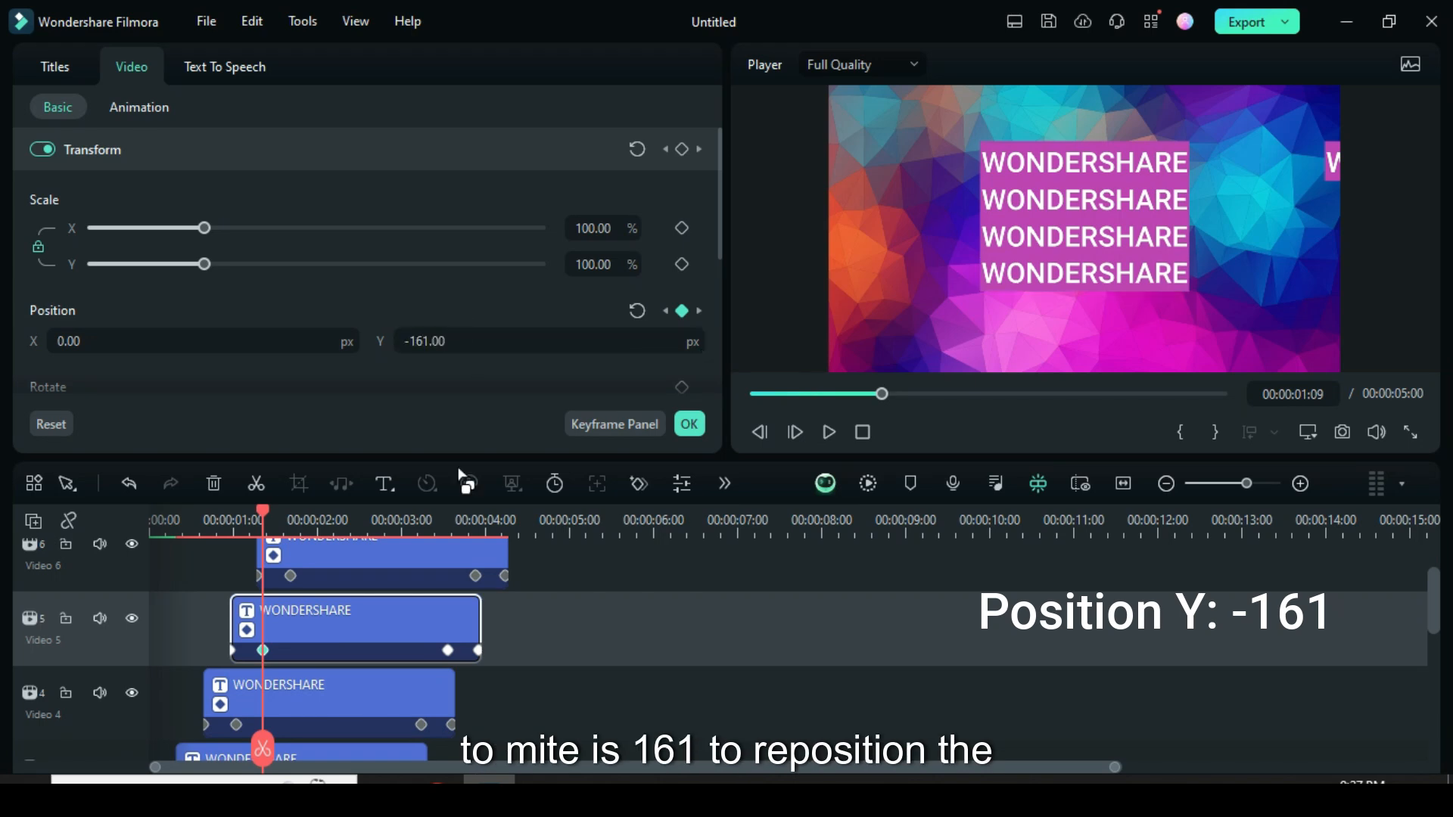
Set position Y to -161 at the third and fourth keyframes of the title on video track 5.
left_click(448, 651)
left_click(464, 341)
type("-161")
key("Return")
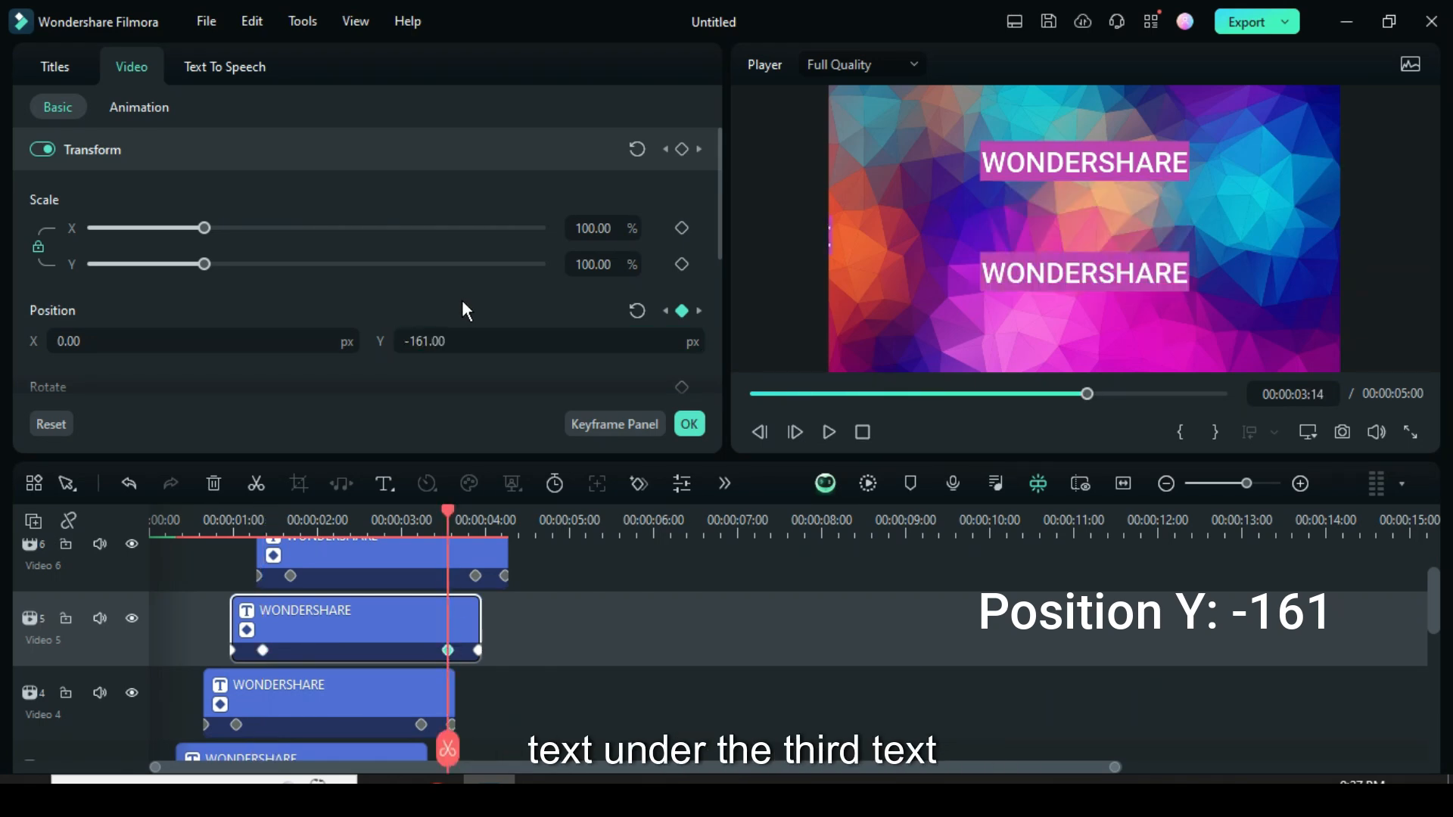
left_click(476, 651)
left_click(428, 342)
type("-161")
key("Return")
Set position Y to -287 at the first and second keyframes of the title on video track 6.
scroll(307, 593, "up", 1)
left_click(306, 593)
left_click(259, 608)
left_click(446, 339)
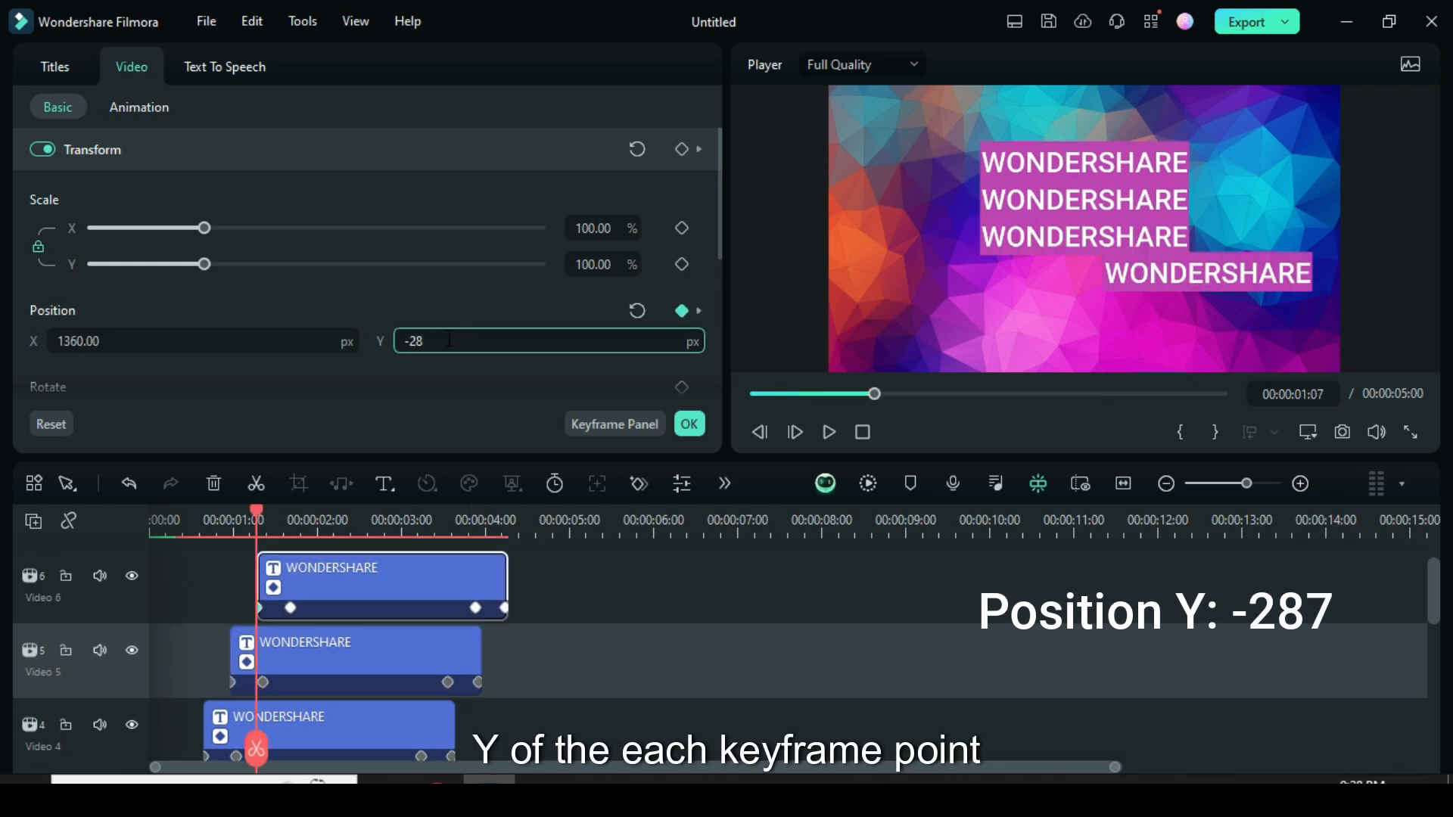
type("-287")
key("Return")
left_click(290, 608)
left_click(421, 340)
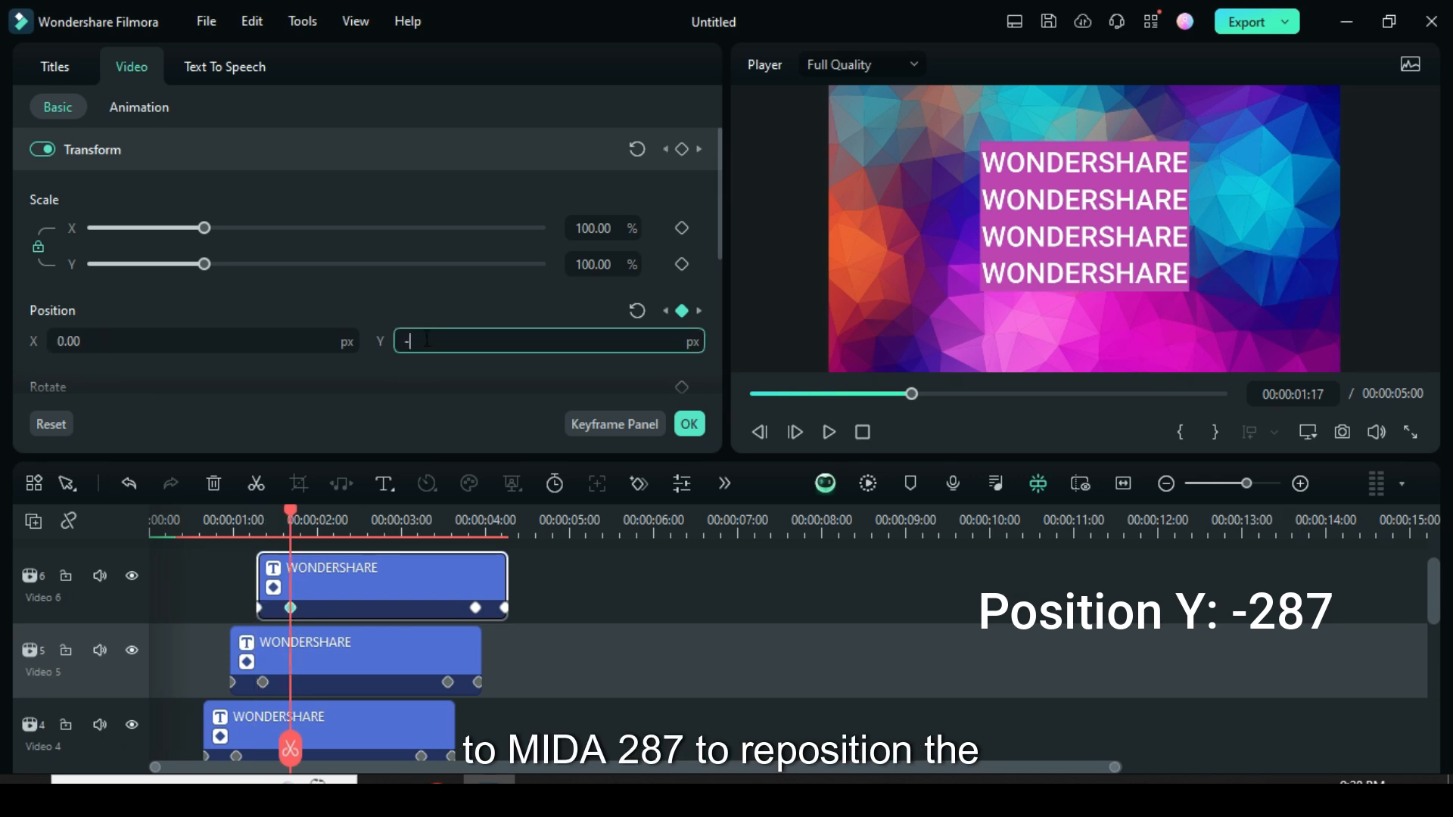
type("-287")
key("Return")
Set position Y to -287 at the third and fourth keyframes of the title on video track 6 and apply the settings.
left_click(475, 609)
left_click(442, 342)
type("-287")
key("Return")
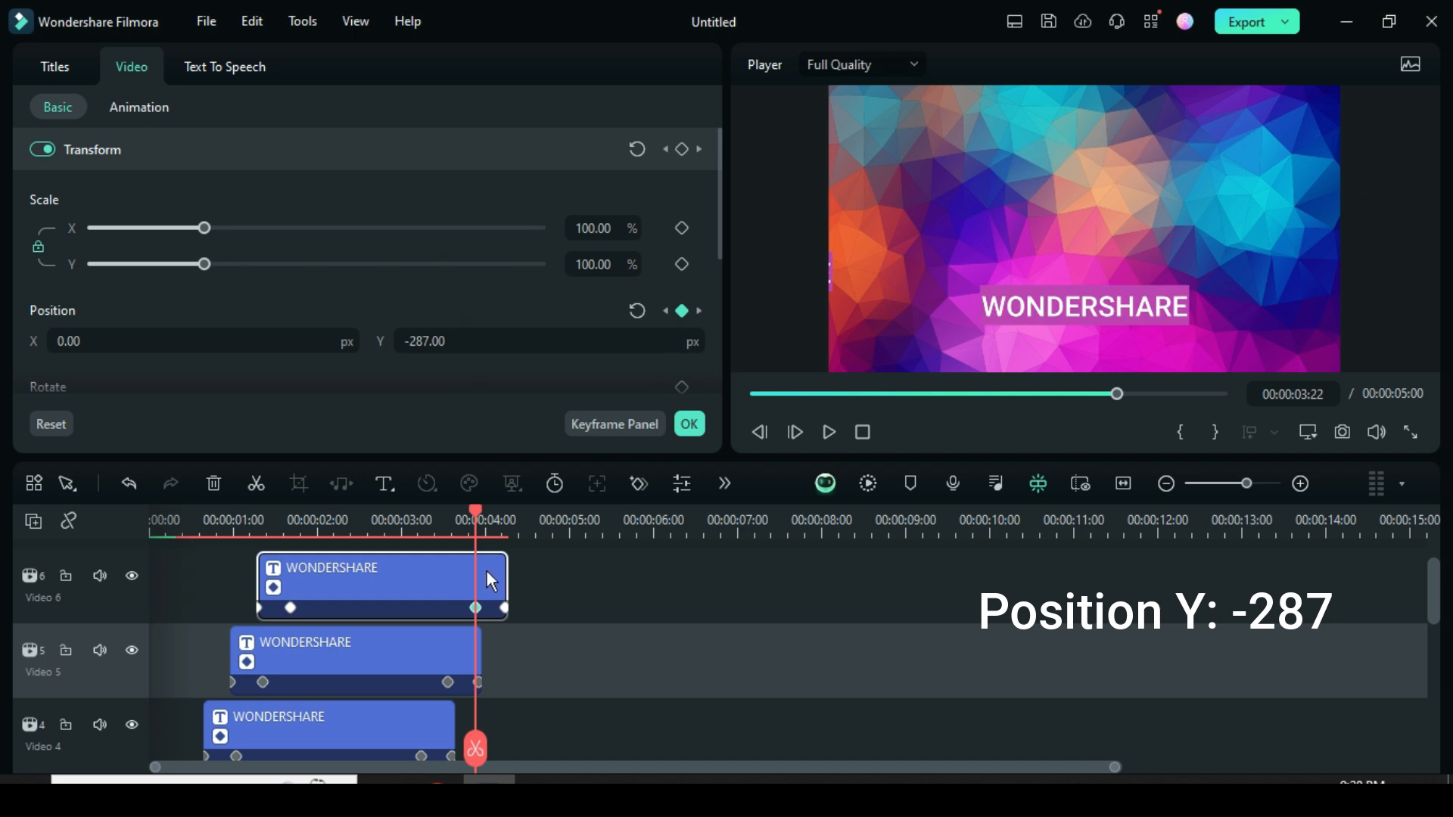
left_click(504, 608)
left_click(438, 345)
type("-287")
key("Return")
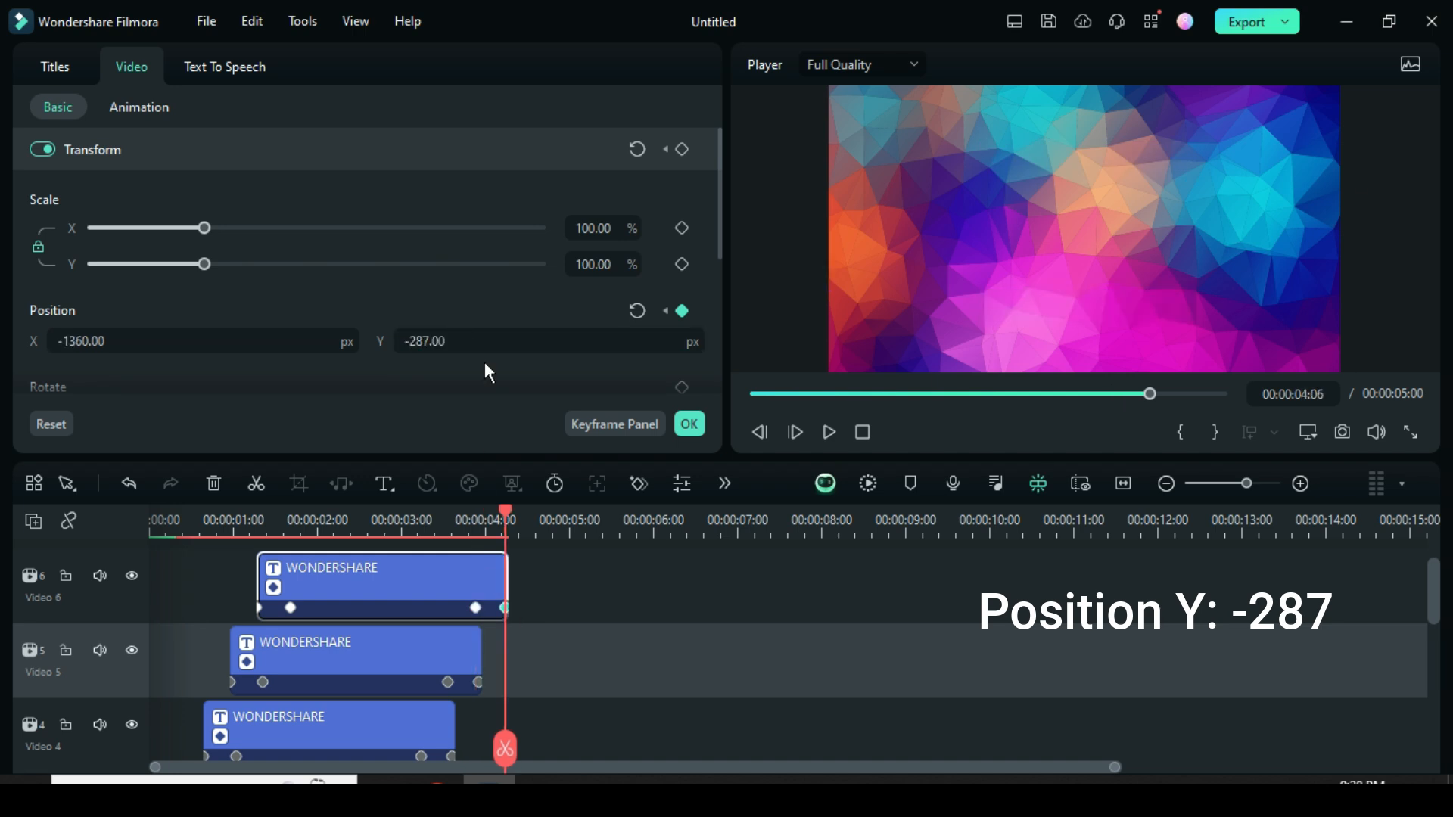
left_click(689, 424)
Play the video from the start to preview all five stacked titles sliding in and out.
left_click(747, 393)
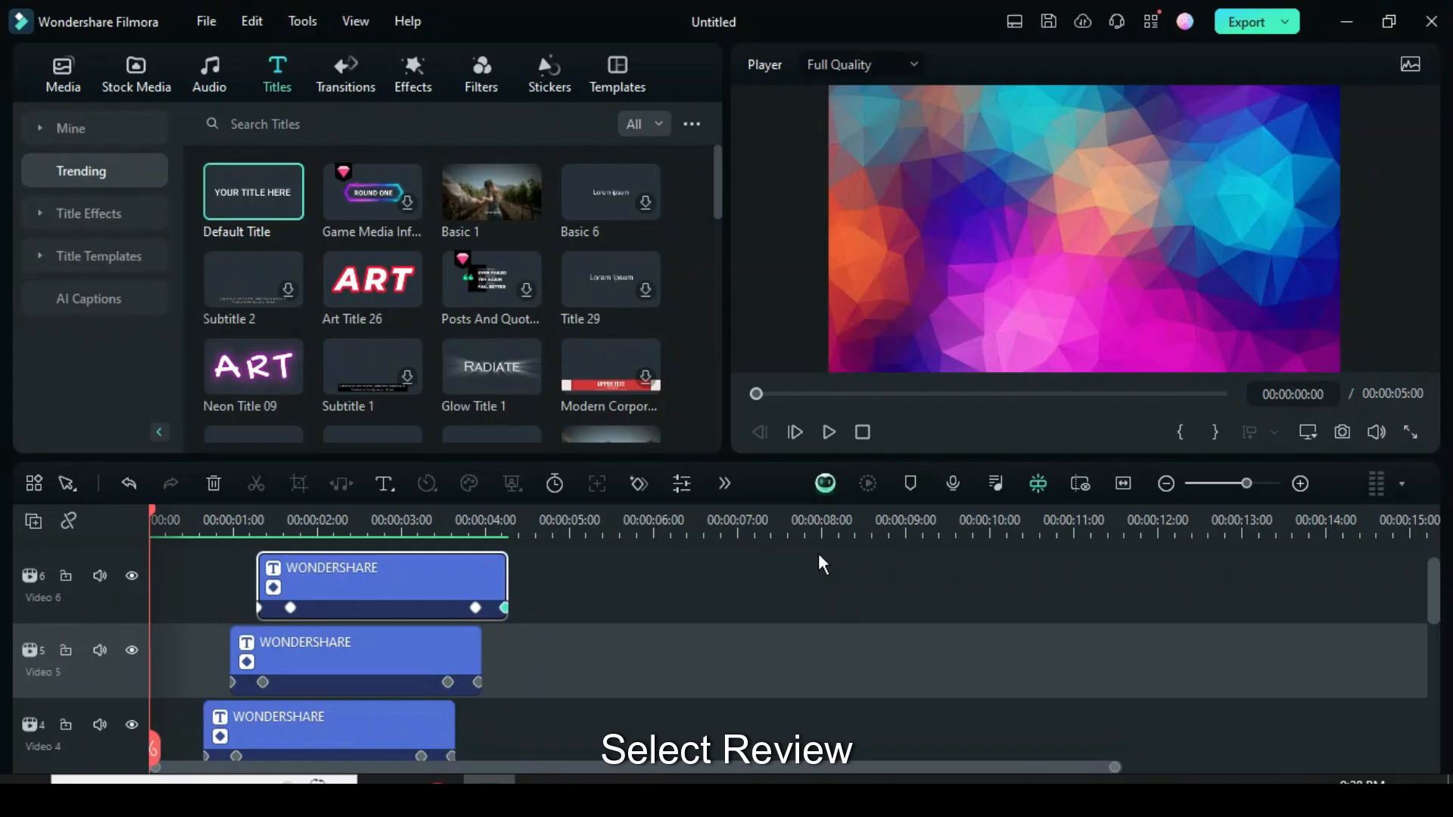
scroll(673, 610, "down", 1)
scroll(675, 613, "down", 2)
scroll(636, 657, "up", 4)
left_click(828, 432)
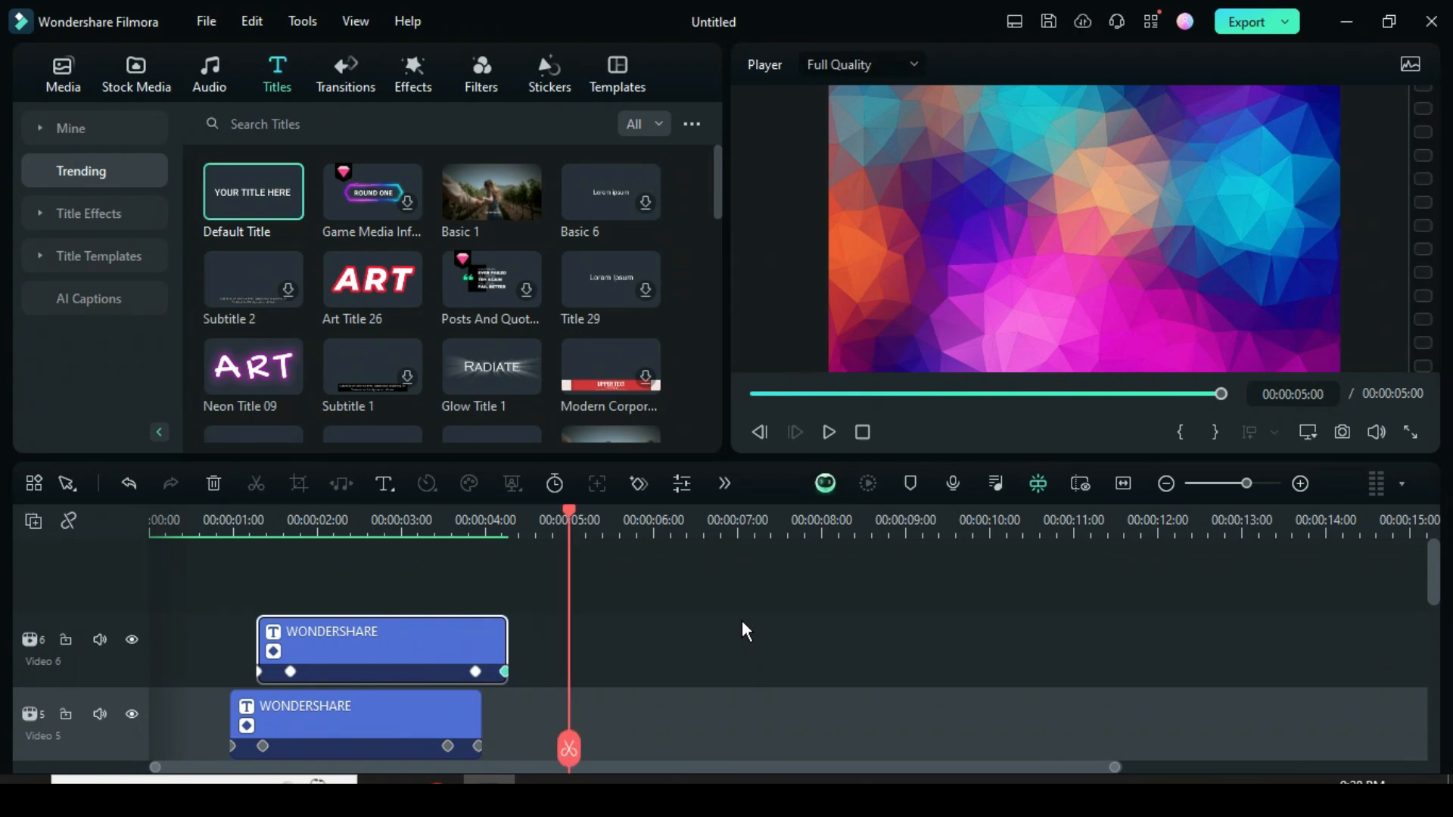
Trim the end of the background image on video track 1 to 00:00:04:07, where the last title ends.
scroll(741, 620, "down", 1)
left_click_drag(564, 510, 507, 519)
scroll(537, 606, "down", 5)
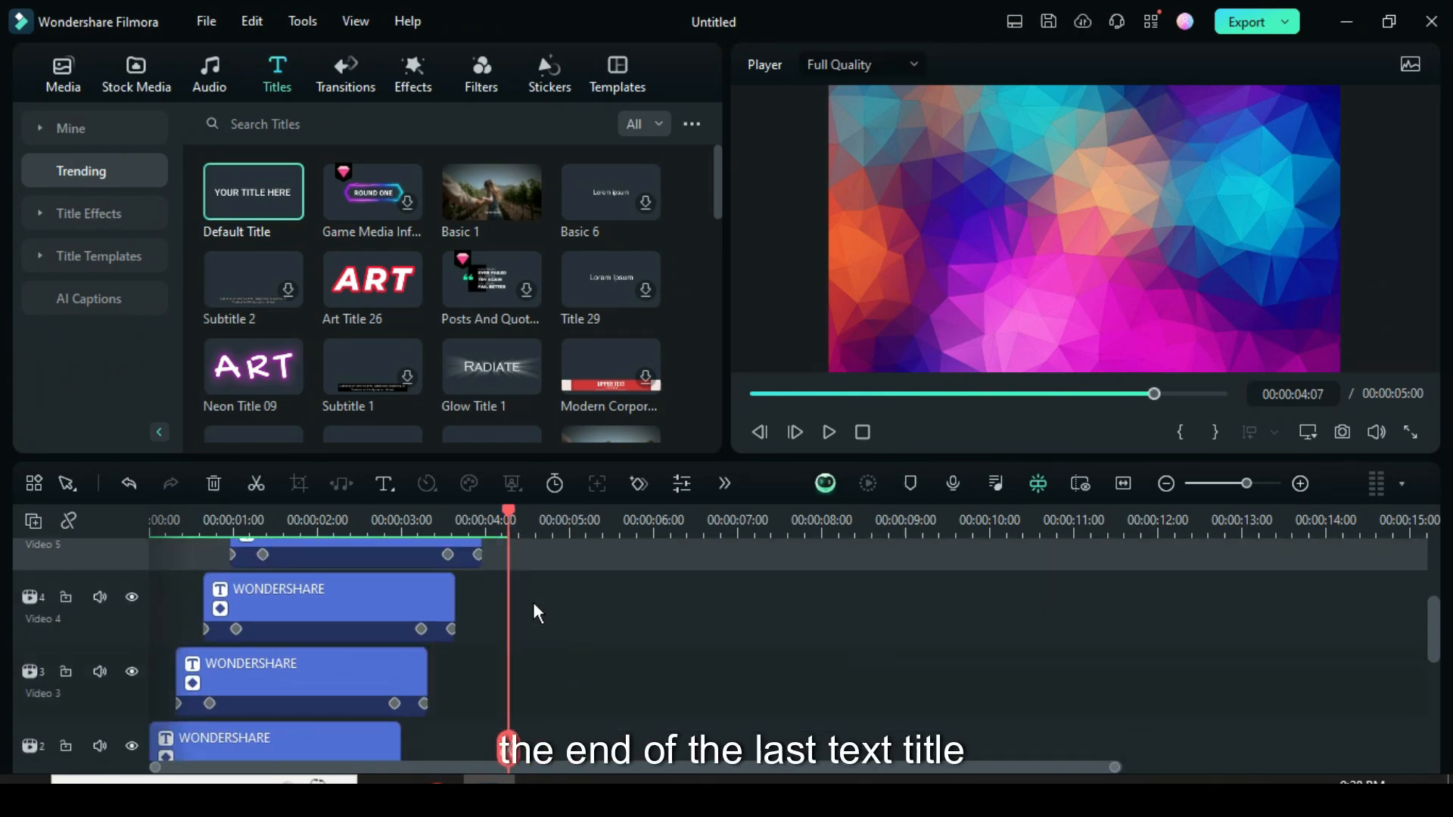
left_click(542, 651)
left_click_drag(563, 637, 508, 639)
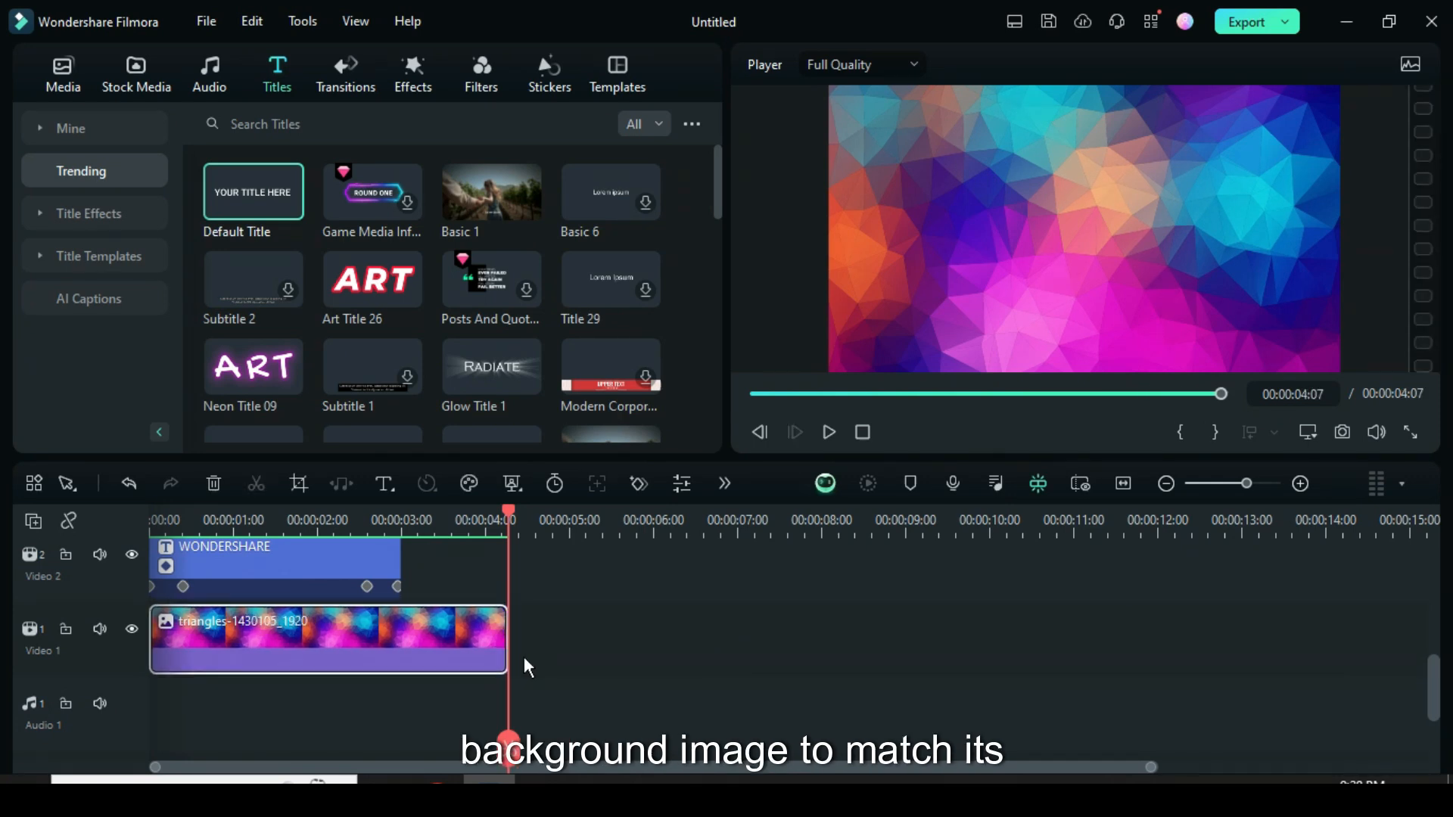
Convert the titles on video tracks 2 and 3 into separate compound clips with the default names.
left_click(754, 393)
scroll(387, 669, "up", 2)
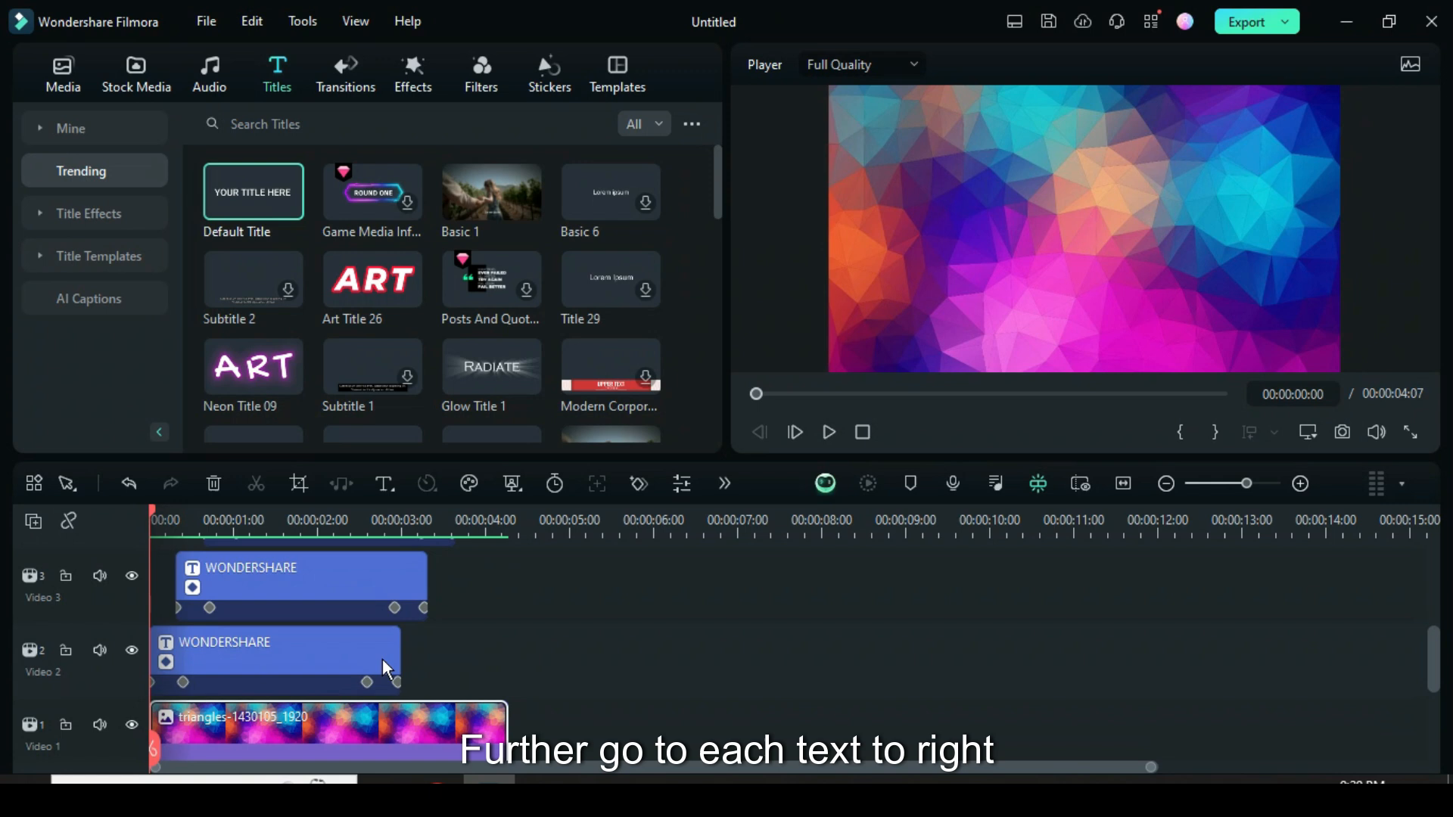
right_click(316, 648)
left_click(417, 451)
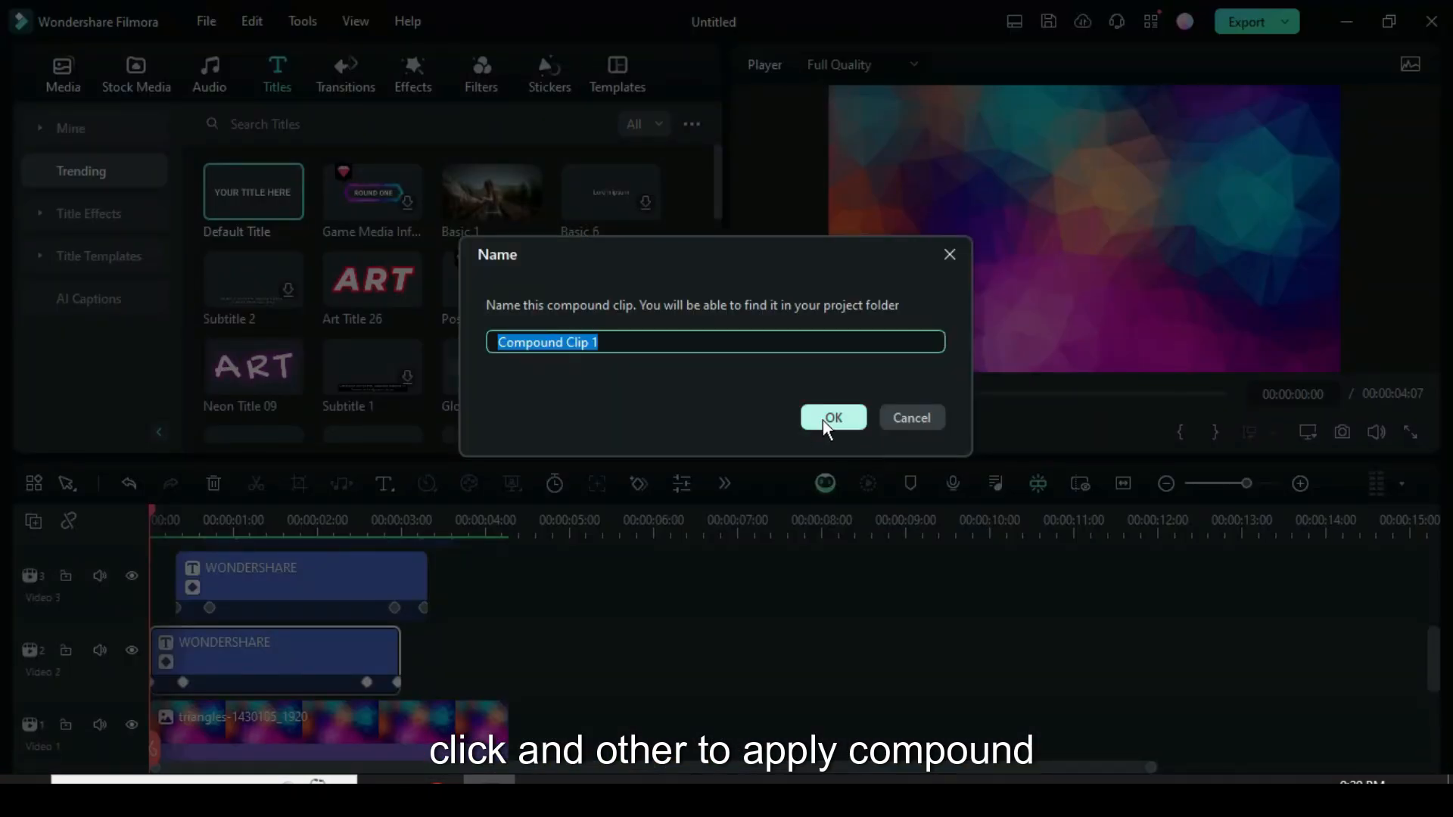
left_click(827, 419)
right_click(369, 583)
left_click(460, 451)
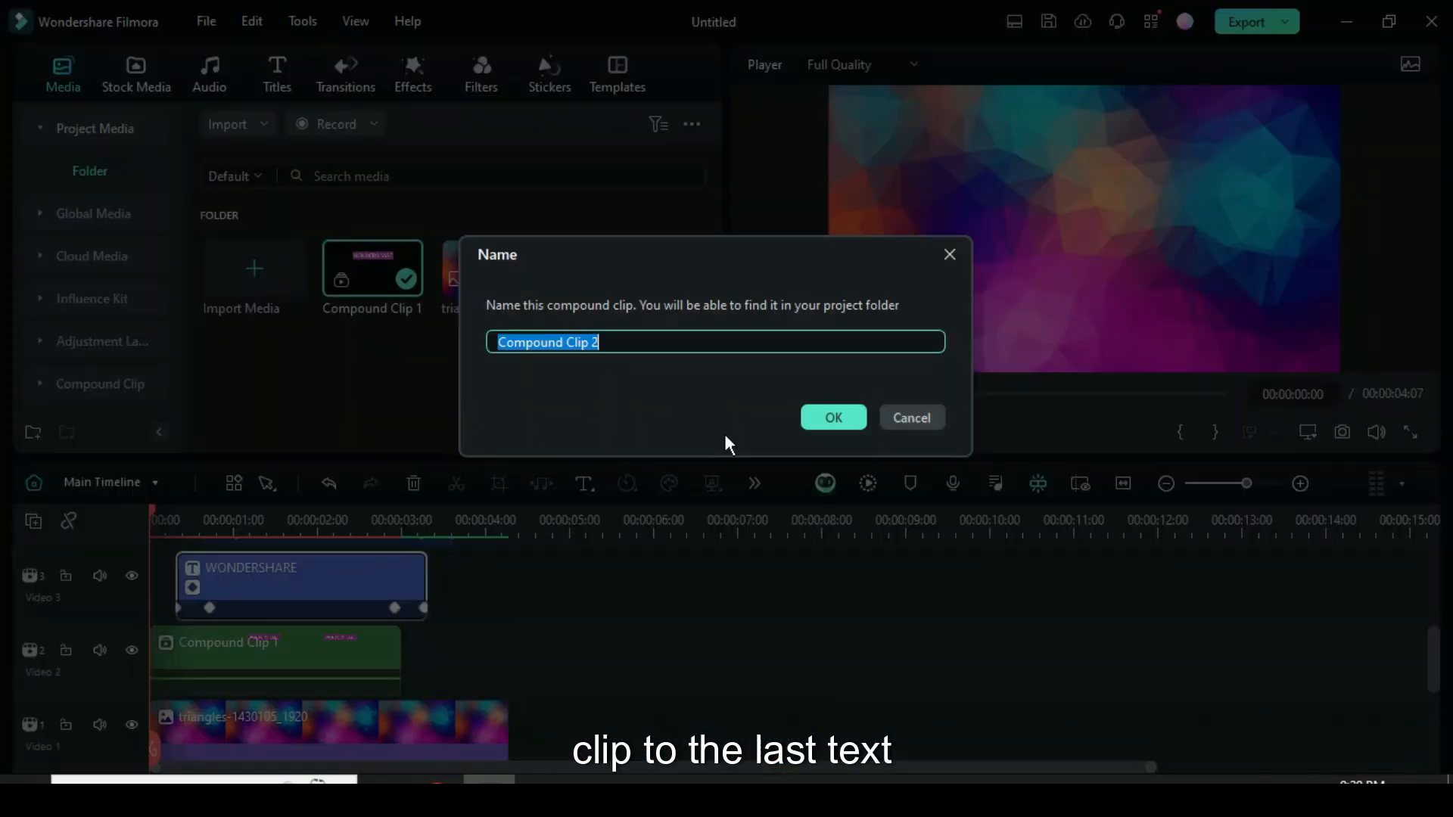
left_click(829, 419)
Convert the titles on video tracks 4 and 5 into separate compound clips with the default names.
scroll(411, 613, "up", 2)
left_click(390, 597)
right_click(391, 596)
left_click(465, 453)
left_click(829, 419)
scroll(365, 630, "up", 2)
right_click(364, 629)
left_click(463, 453)
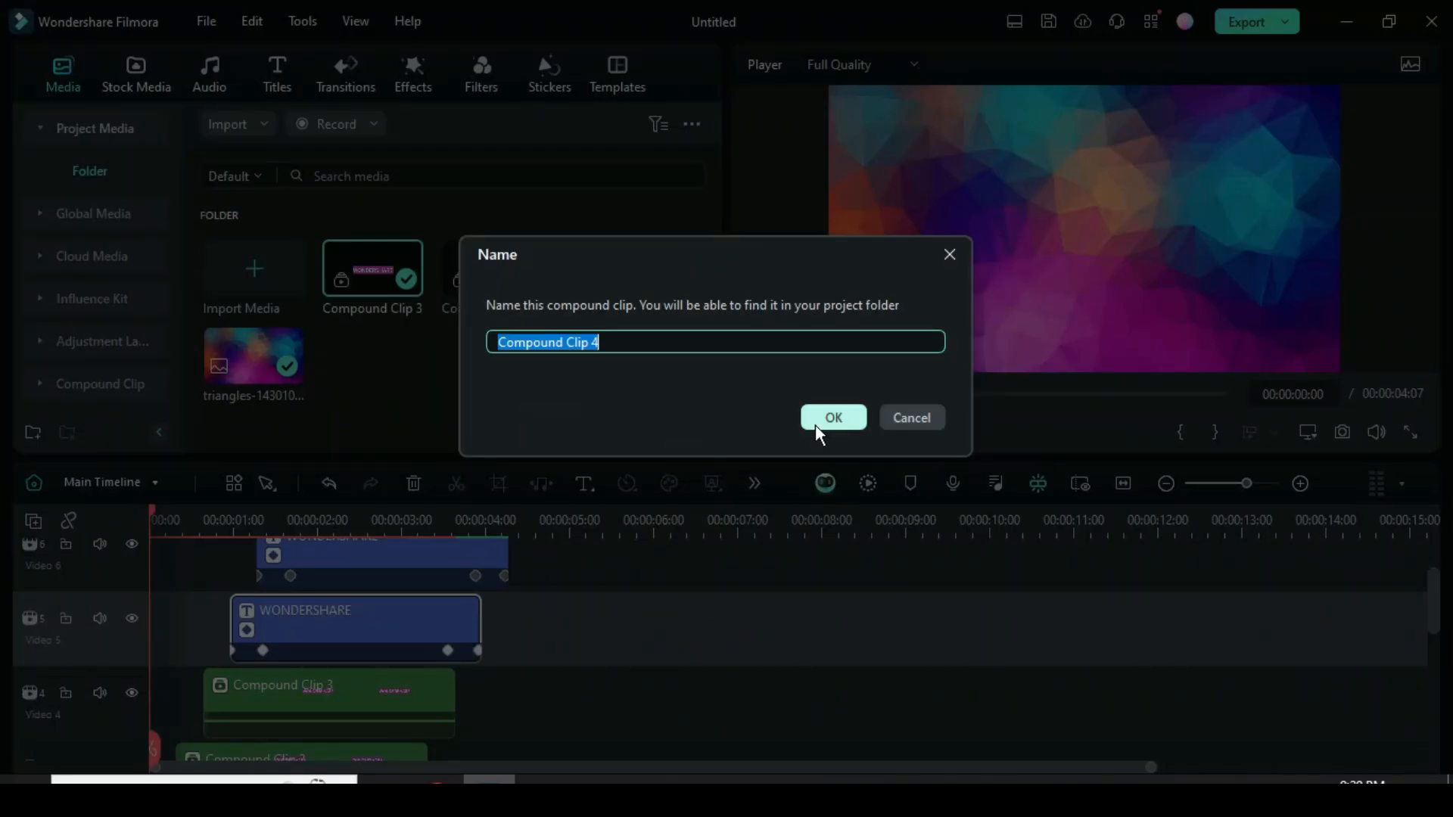
left_click(816, 423)
Convert the title on video track 6 into its own compound clip with the default name.
scroll(448, 617, "up", 2)
left_click(430, 616)
right_click(430, 616)
left_click(533, 452)
left_click(821, 419)
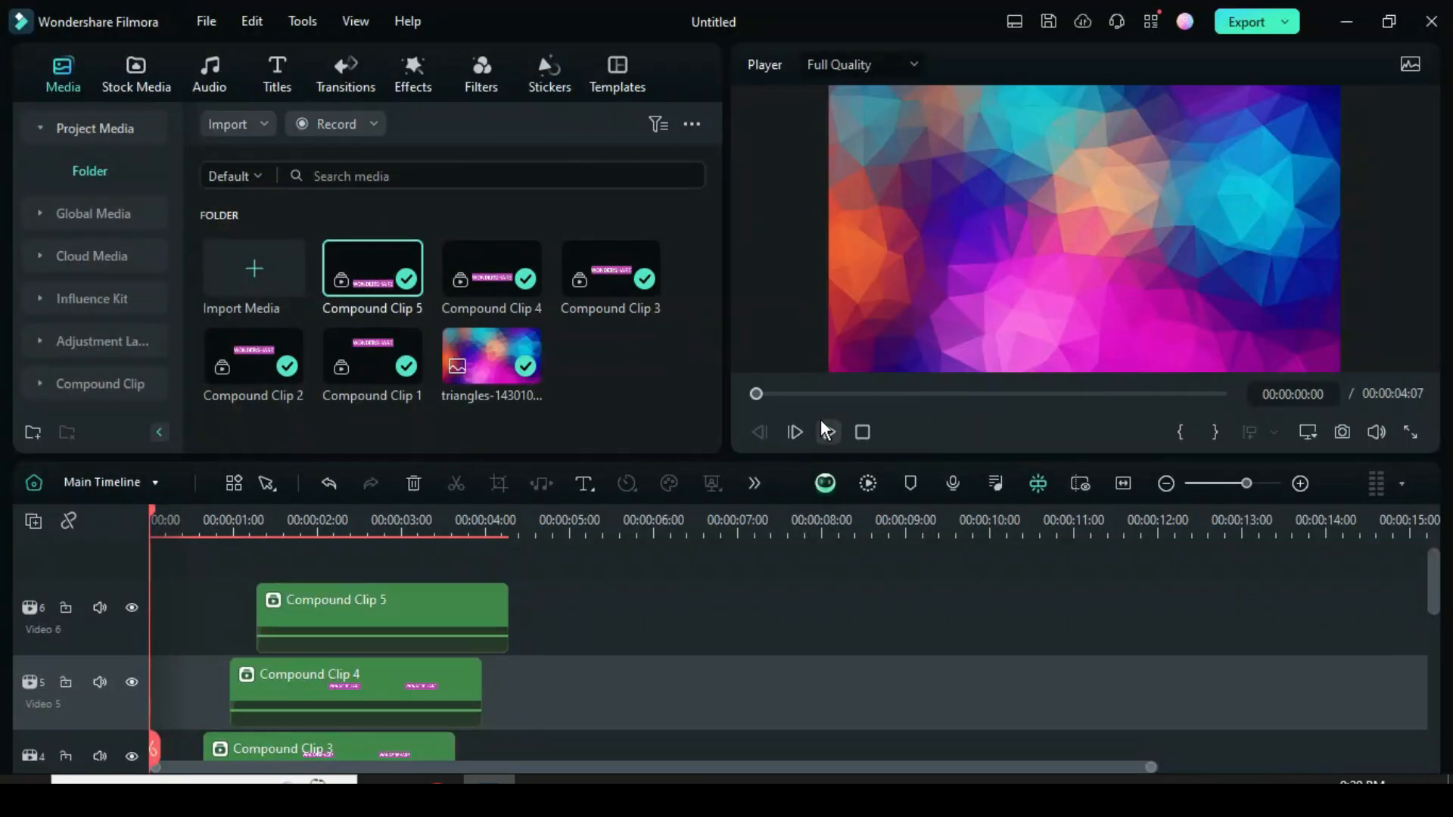
Find the Negative Purple effect in the Flicker category and apply it to the compound clips on video tracks 2 and 3.
scroll(356, 616, "down", 5)
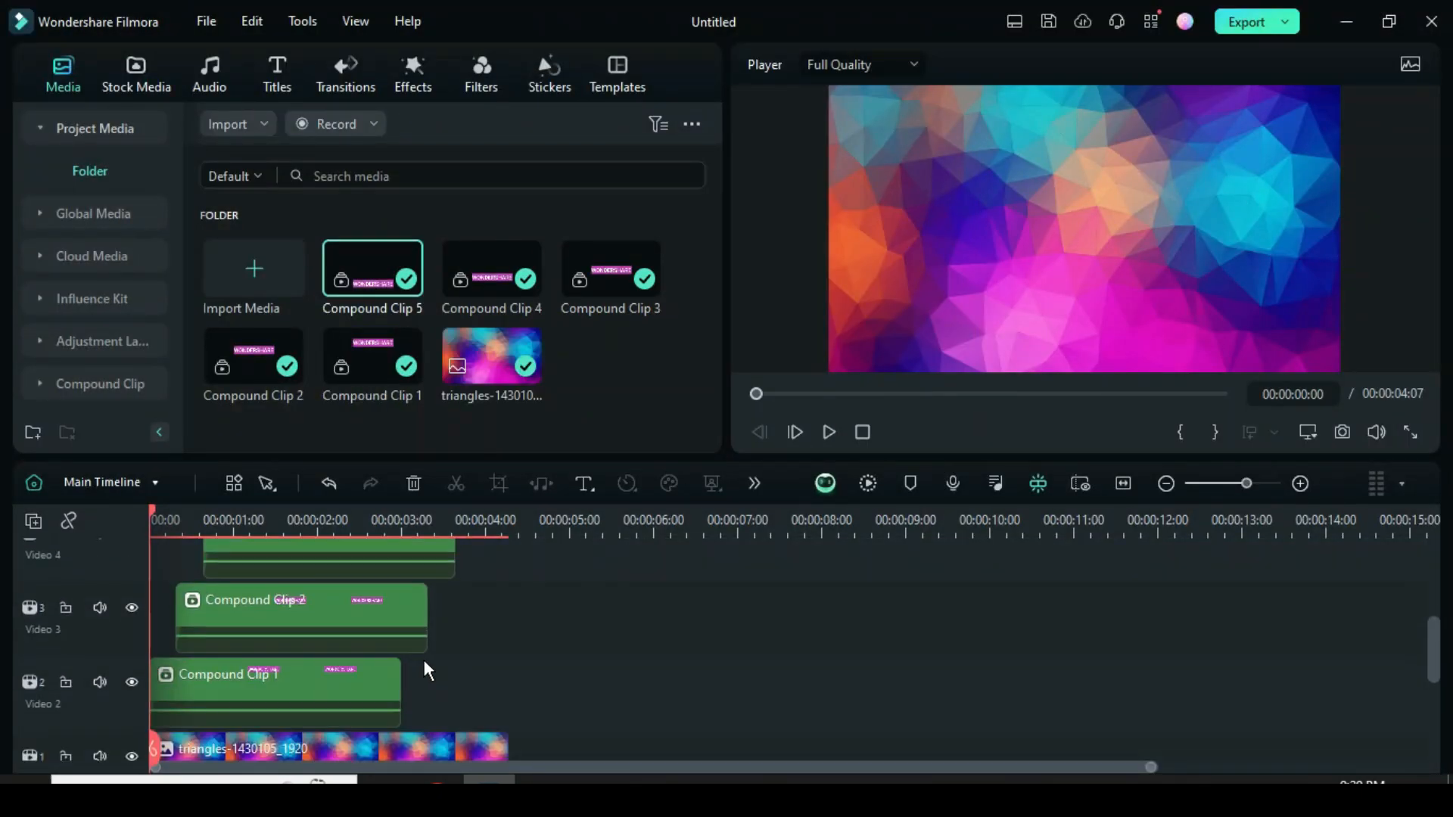
left_click(414, 82)
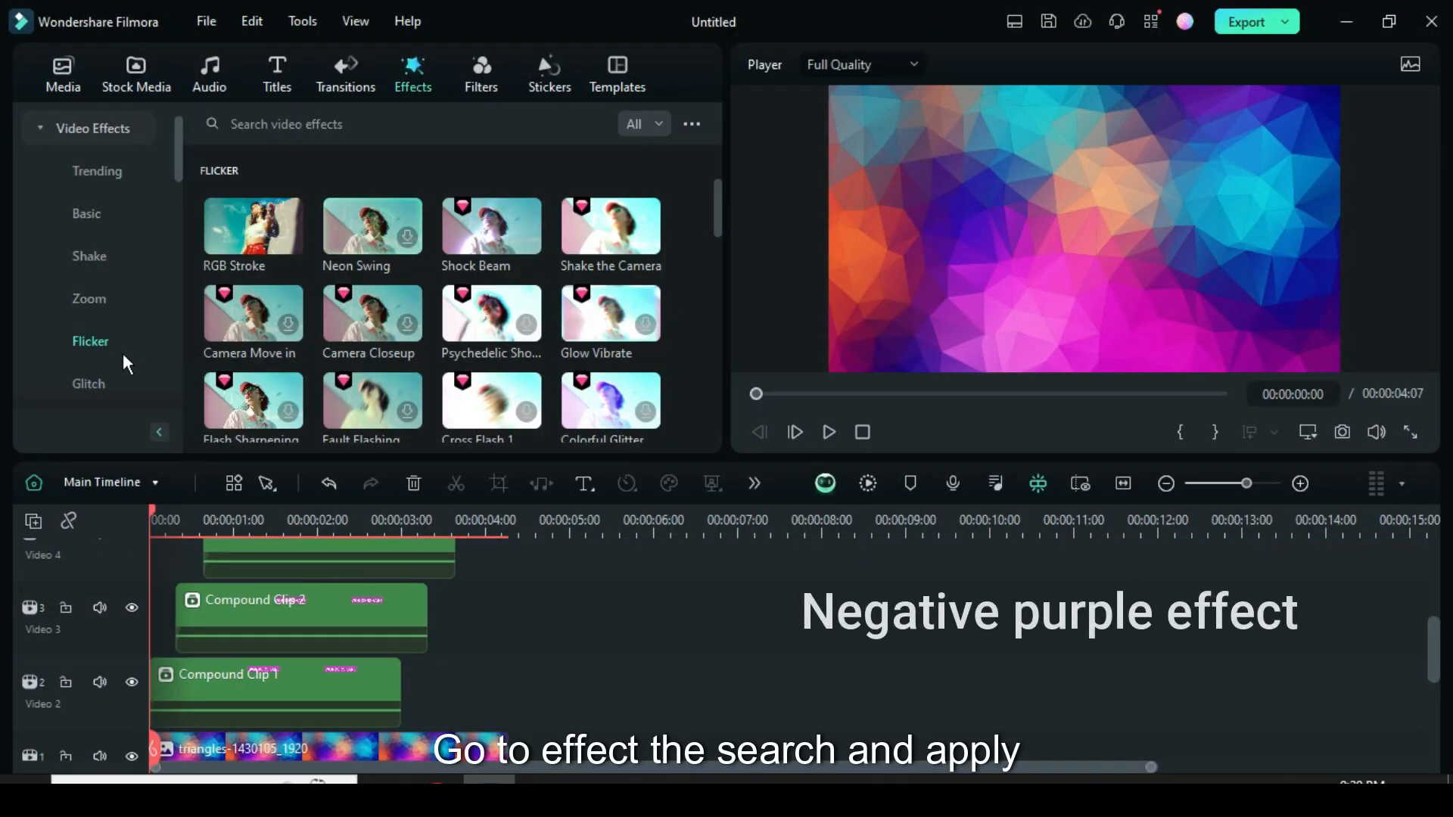
scroll(363, 326, "down", 10)
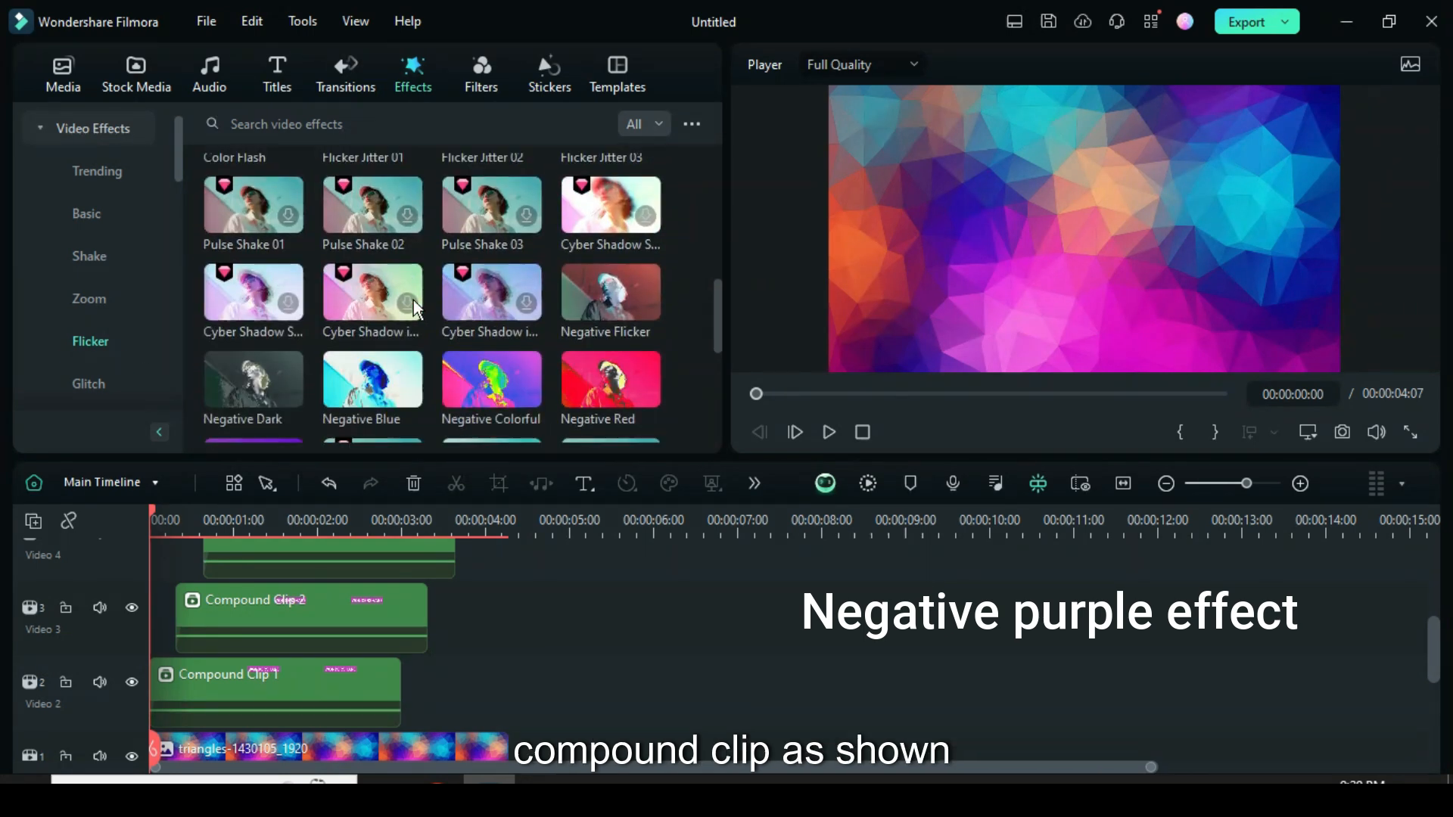
left_click_drag(292, 321, 213, 623)
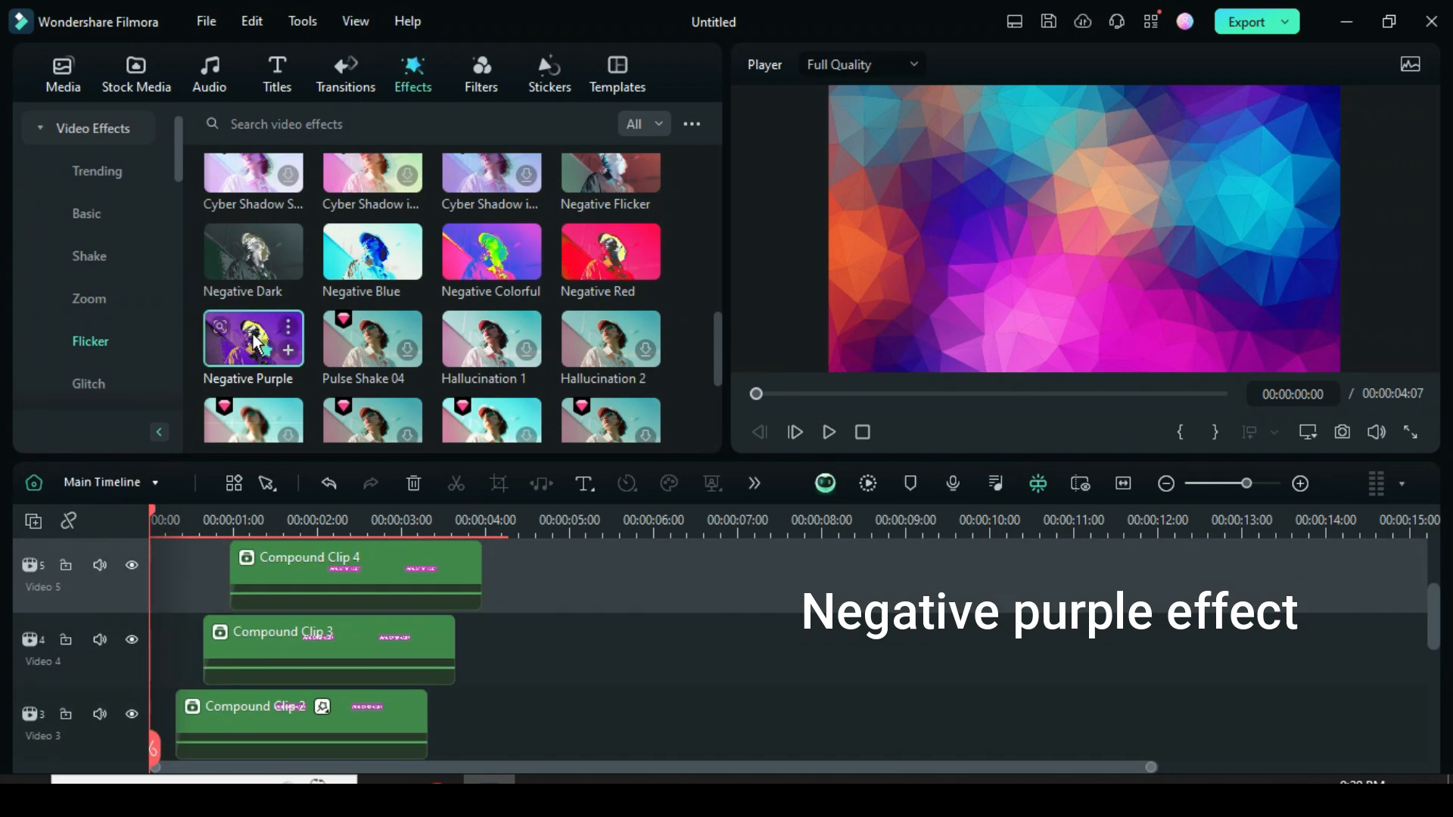
Apply the Negative Purple effect to the compound clips on video tracks 4, 5 and 6.
scroll(345, 651, "up", 2)
left_click_drag(270, 333, 316, 655)
scroll(317, 657, "up", 3)
left_click_drag(254, 339, 307, 648)
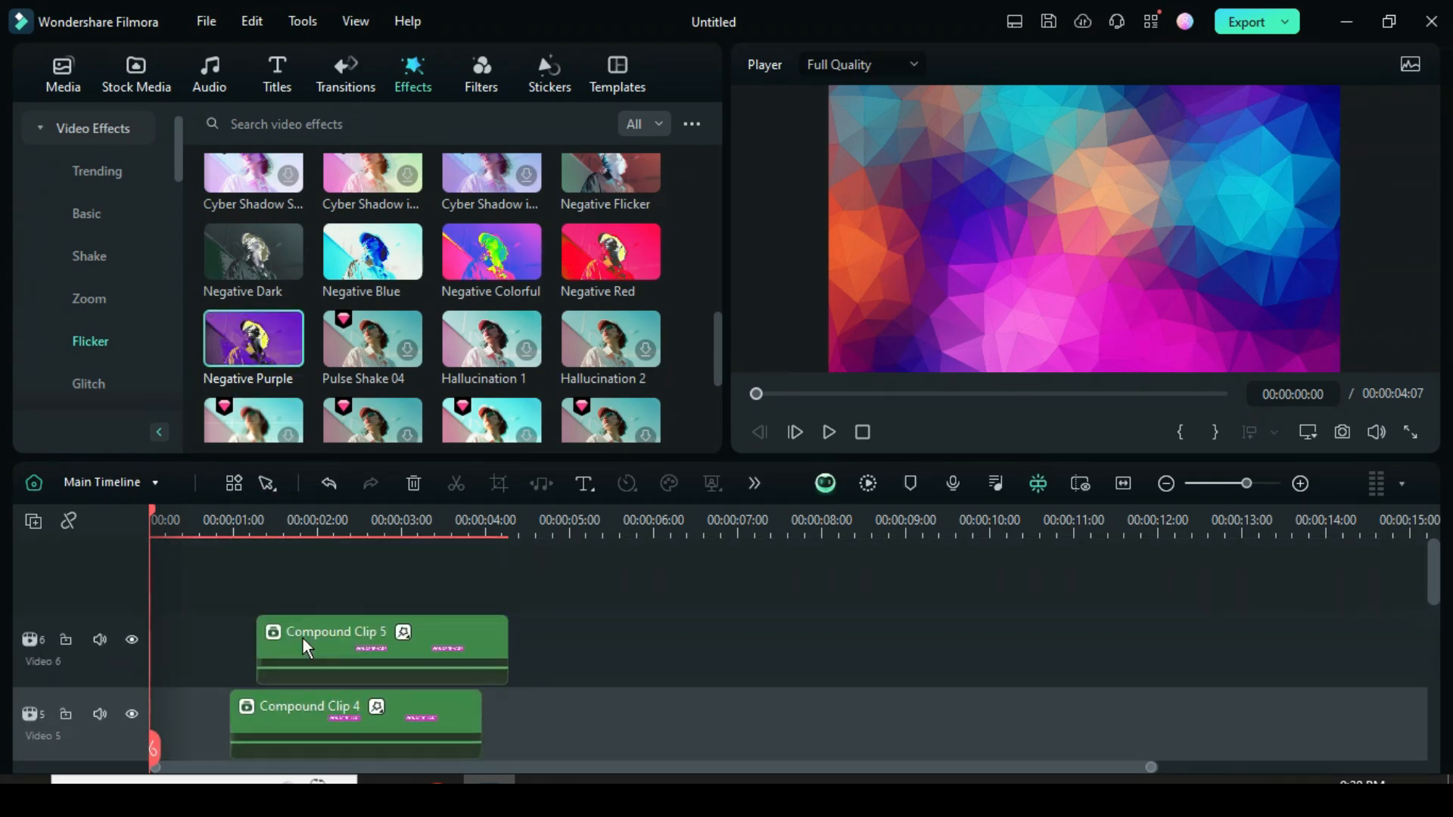
scroll(629, 666, "down", 4)
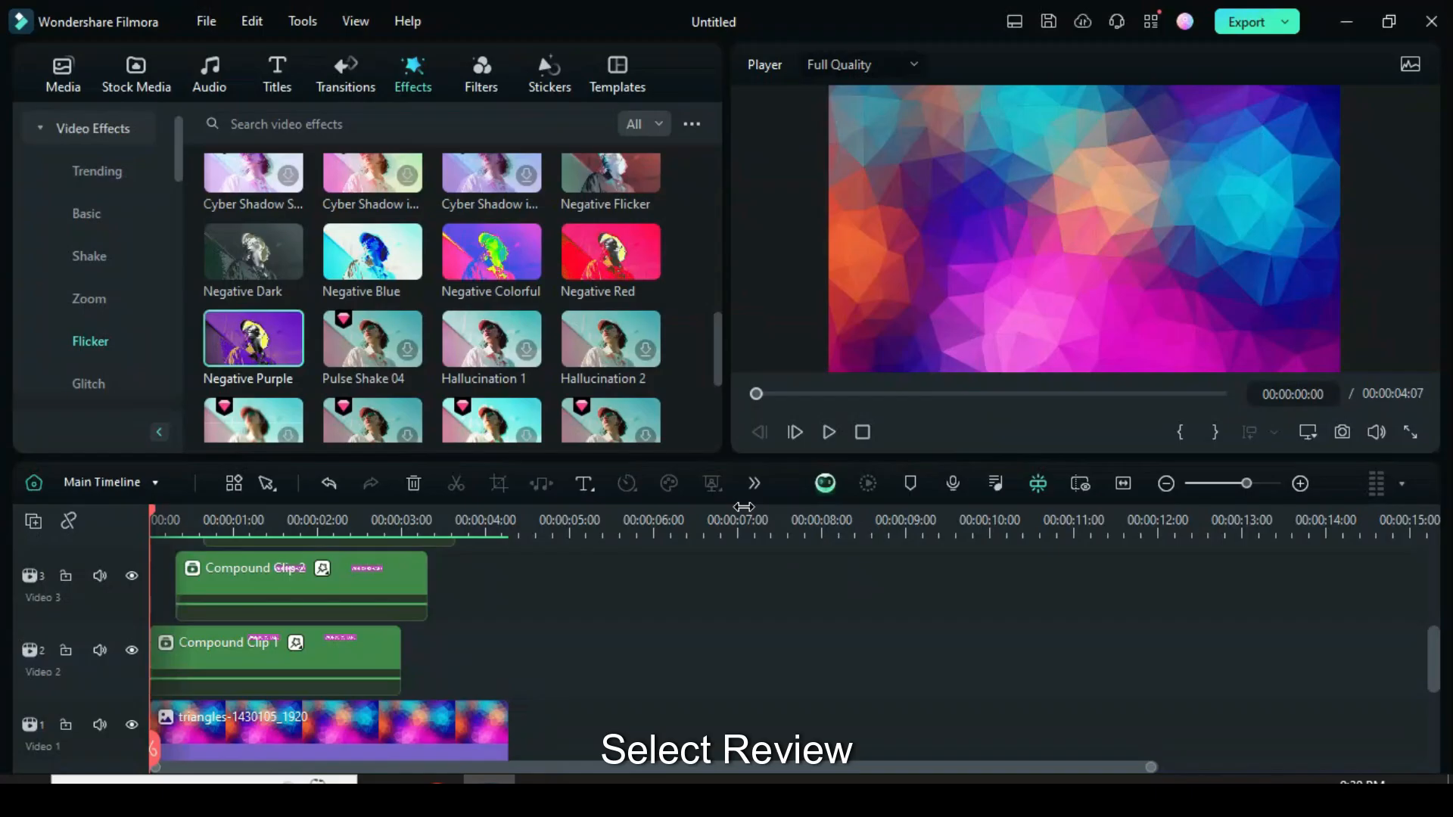
Play the whole sequence to review the effects on the titles and return the playhead to the start.
left_click(830, 433)
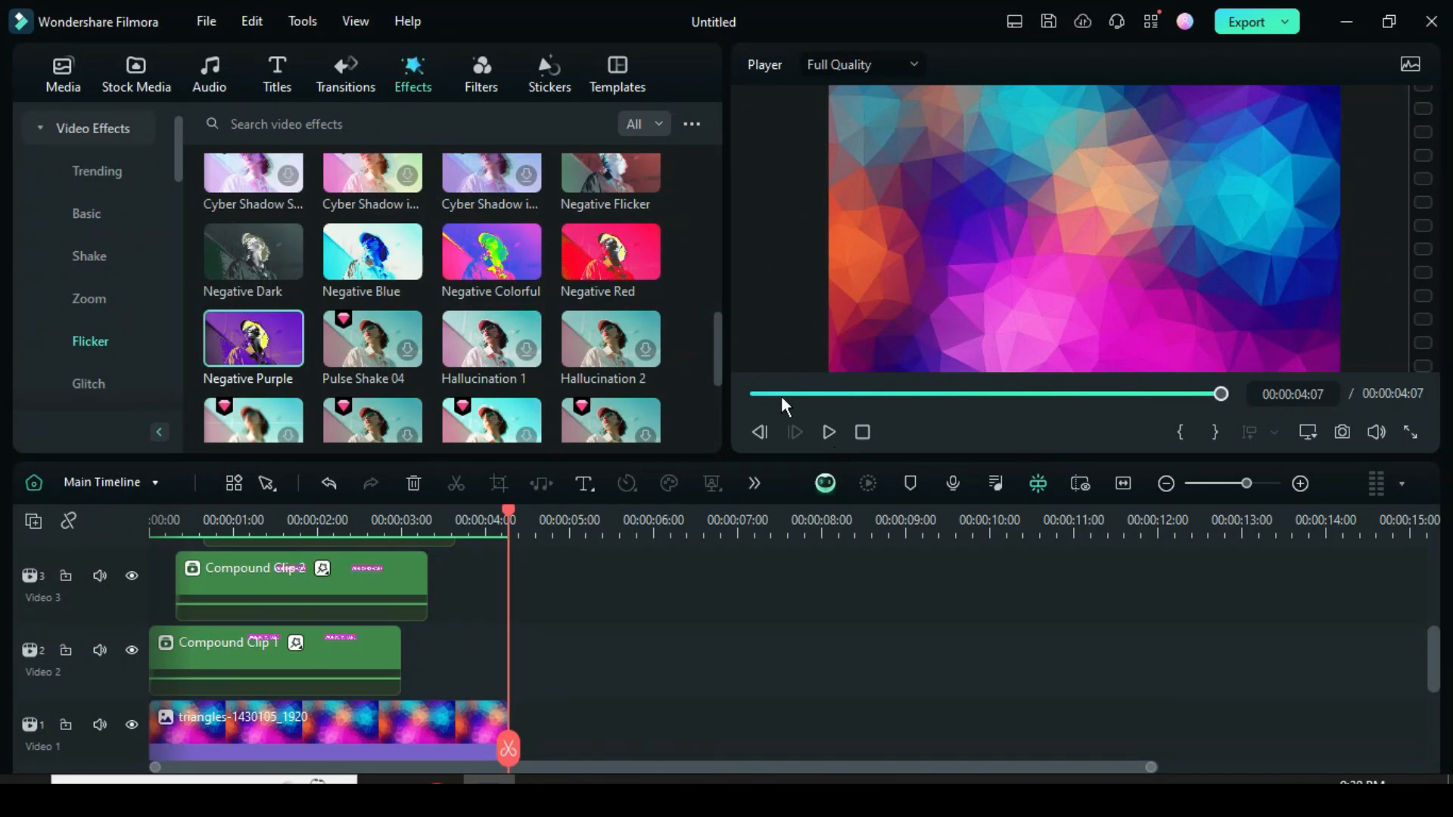
left_click(751, 393)
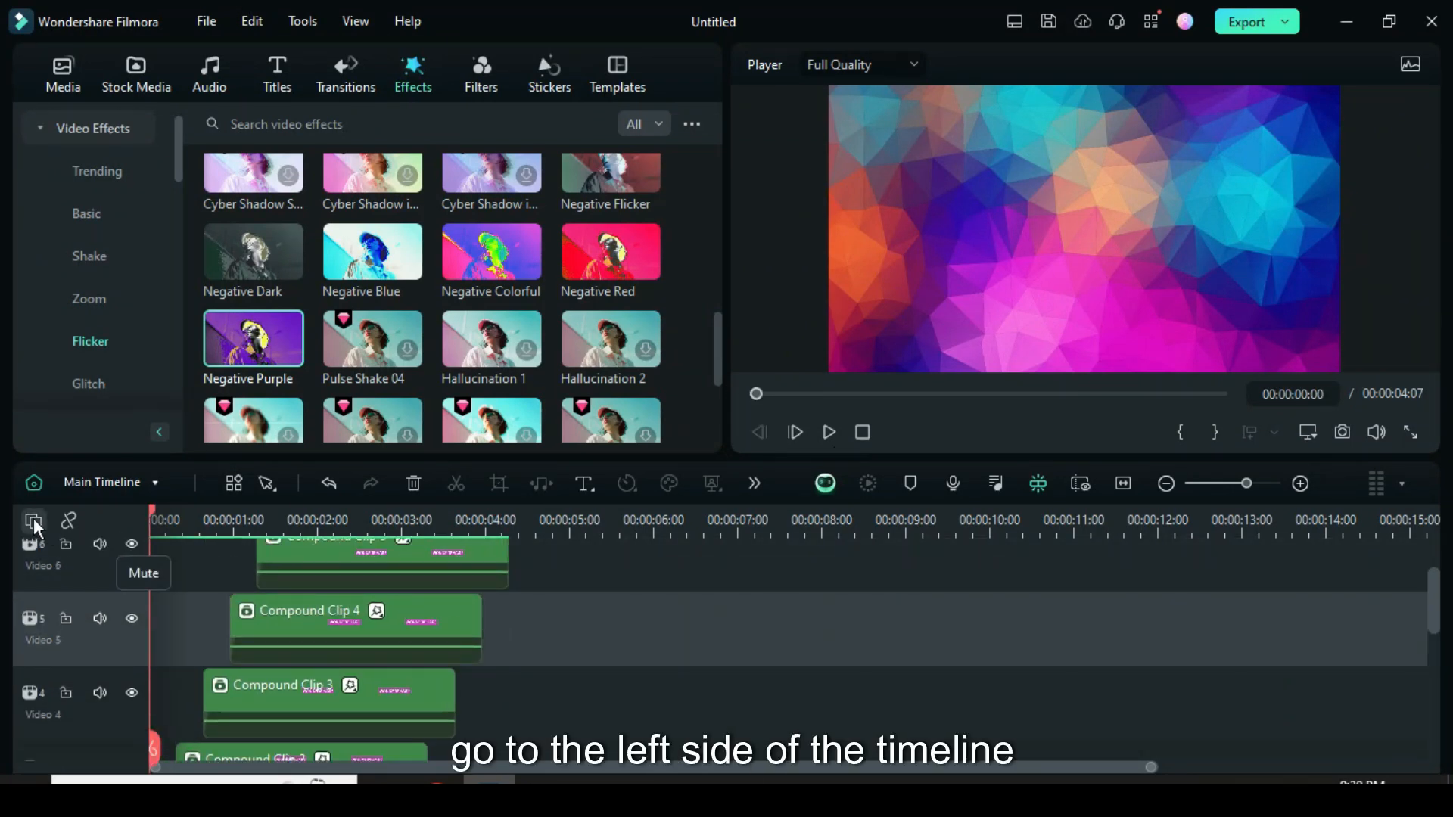
Reduce the height of the timeline tracks and lock all of them.
right_click(24, 539)
left_click(332, 742)
right_click(100, 548)
left_click(102, 771)
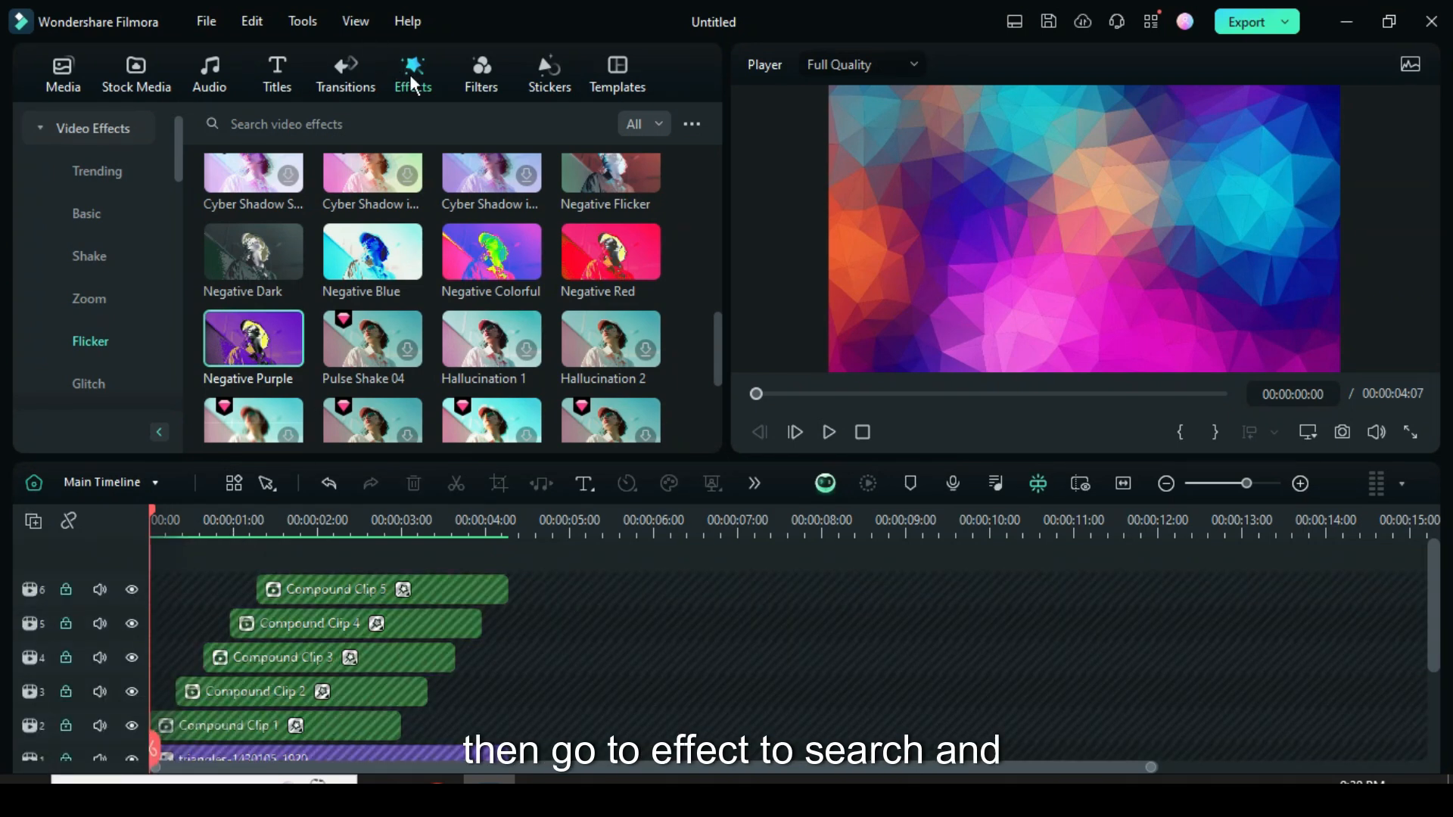
Search the video effects for RETRO NOISE OVERLAY 04.
left_click(98, 129)
left_click(266, 123)
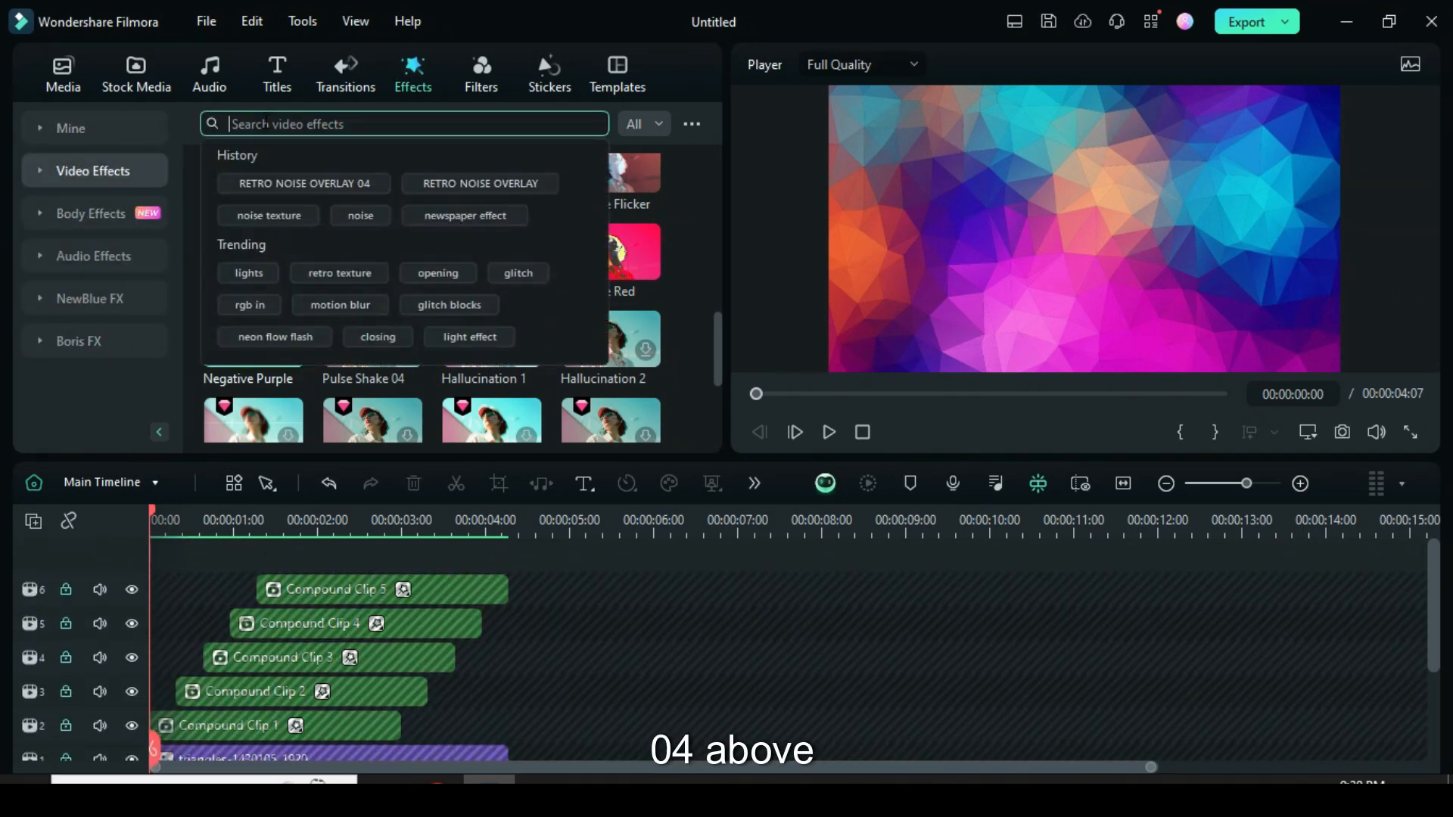
type("RETRO NOISE OVERLAY ")
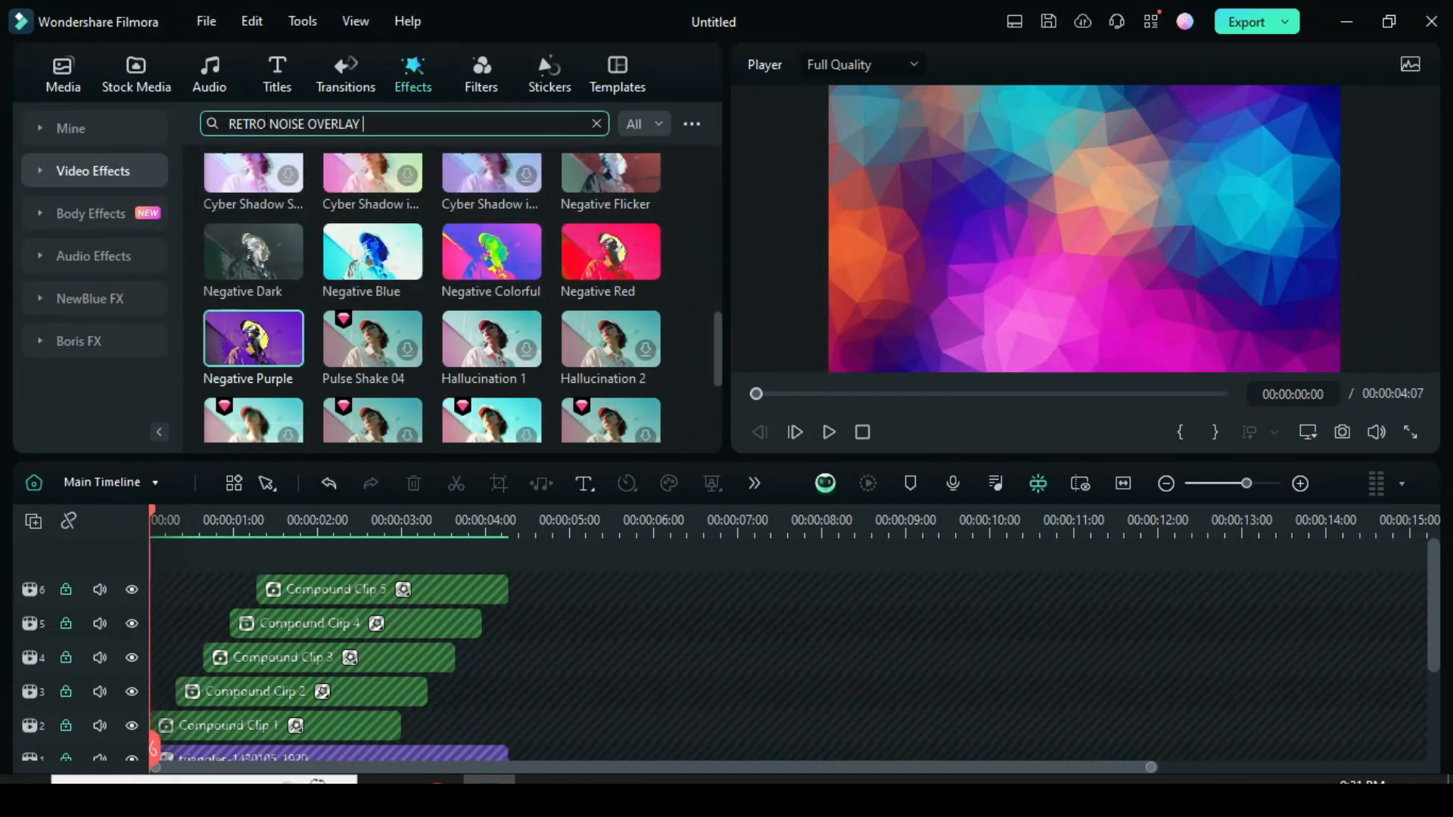
type("04")
key("Return")
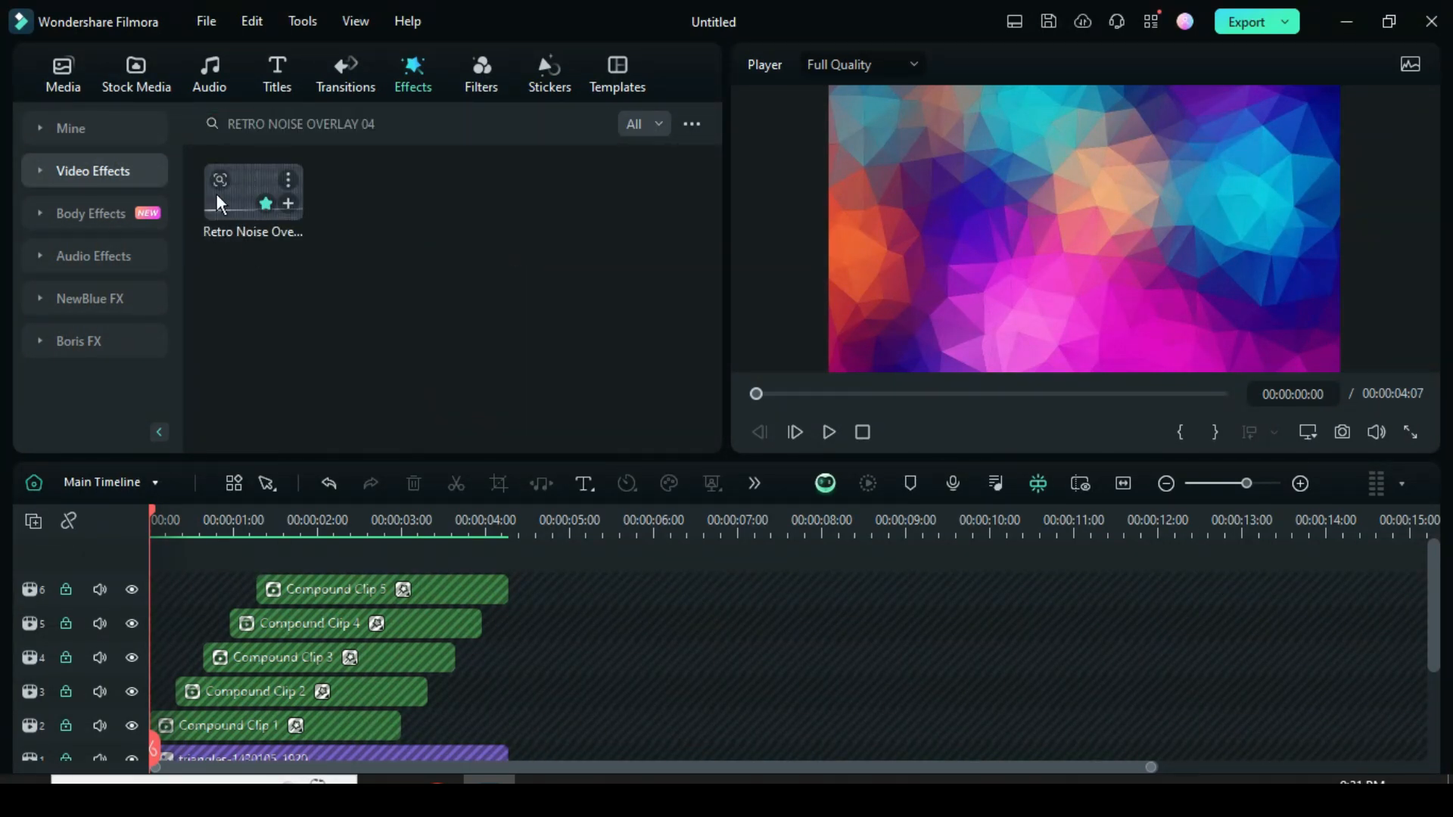
Place the Retro Noise Overlay 04 effect on a new track above the compound clips from 00:00:00:00 and trim its end to 00:00:04:07.
left_click_drag(225, 292, 159, 589)
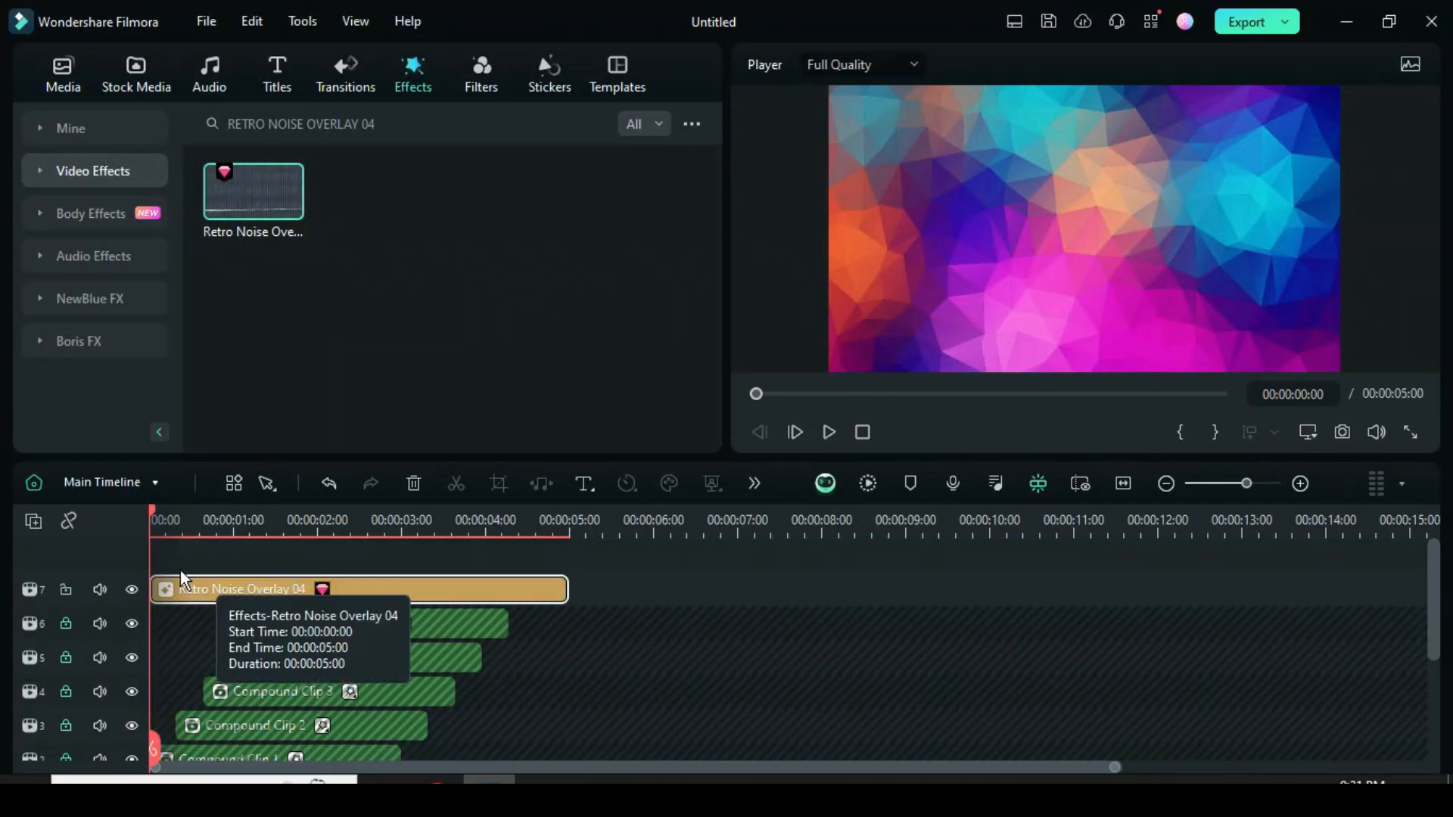
left_click_drag(560, 589, 507, 589)
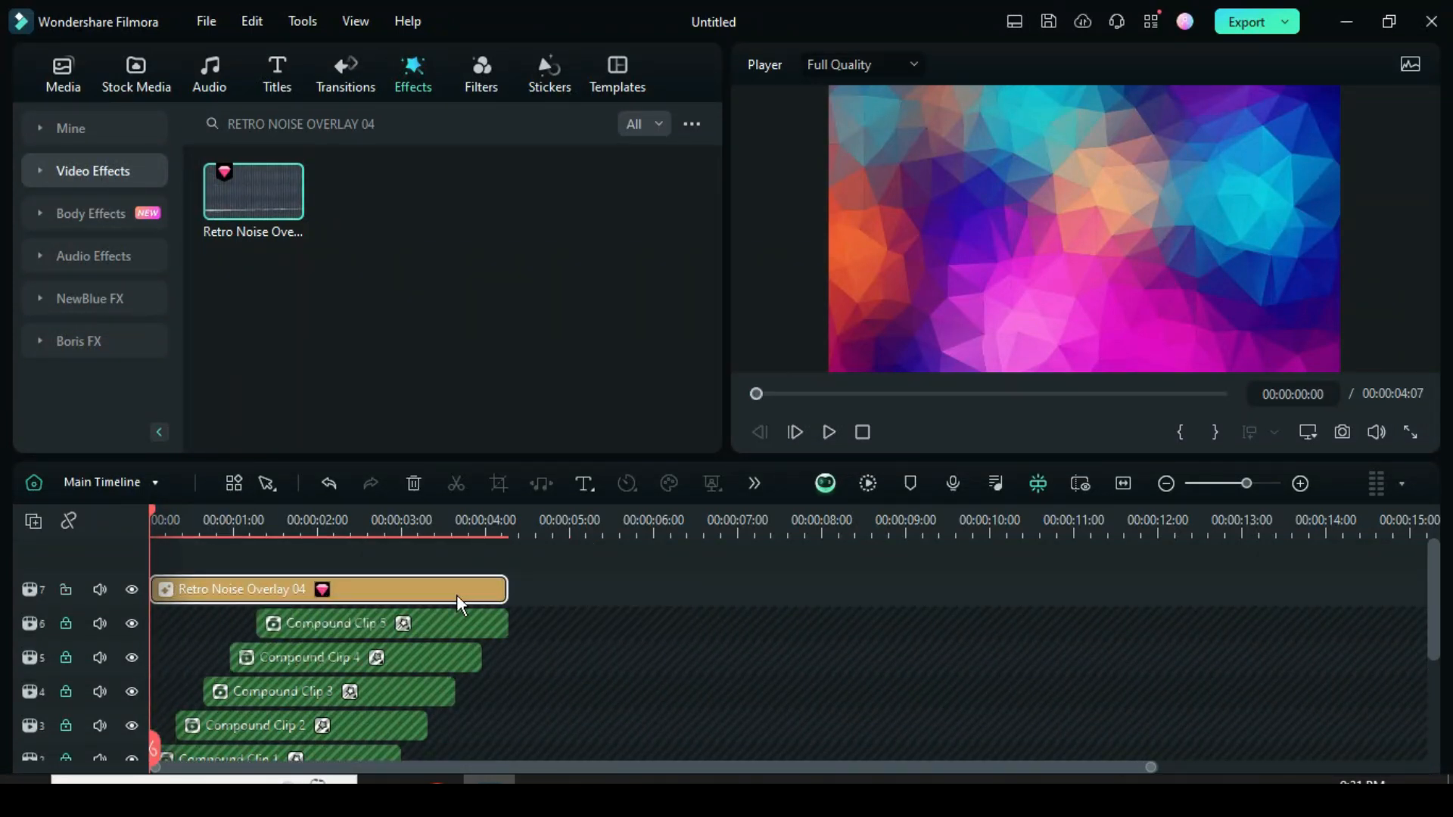
Unlock all timeline tracks and render the timeline preview.
left_click(35, 526)
left_click(97, 766)
left_click(30, 530)
left_click(596, 684)
scroll(598, 683, "down", 2)
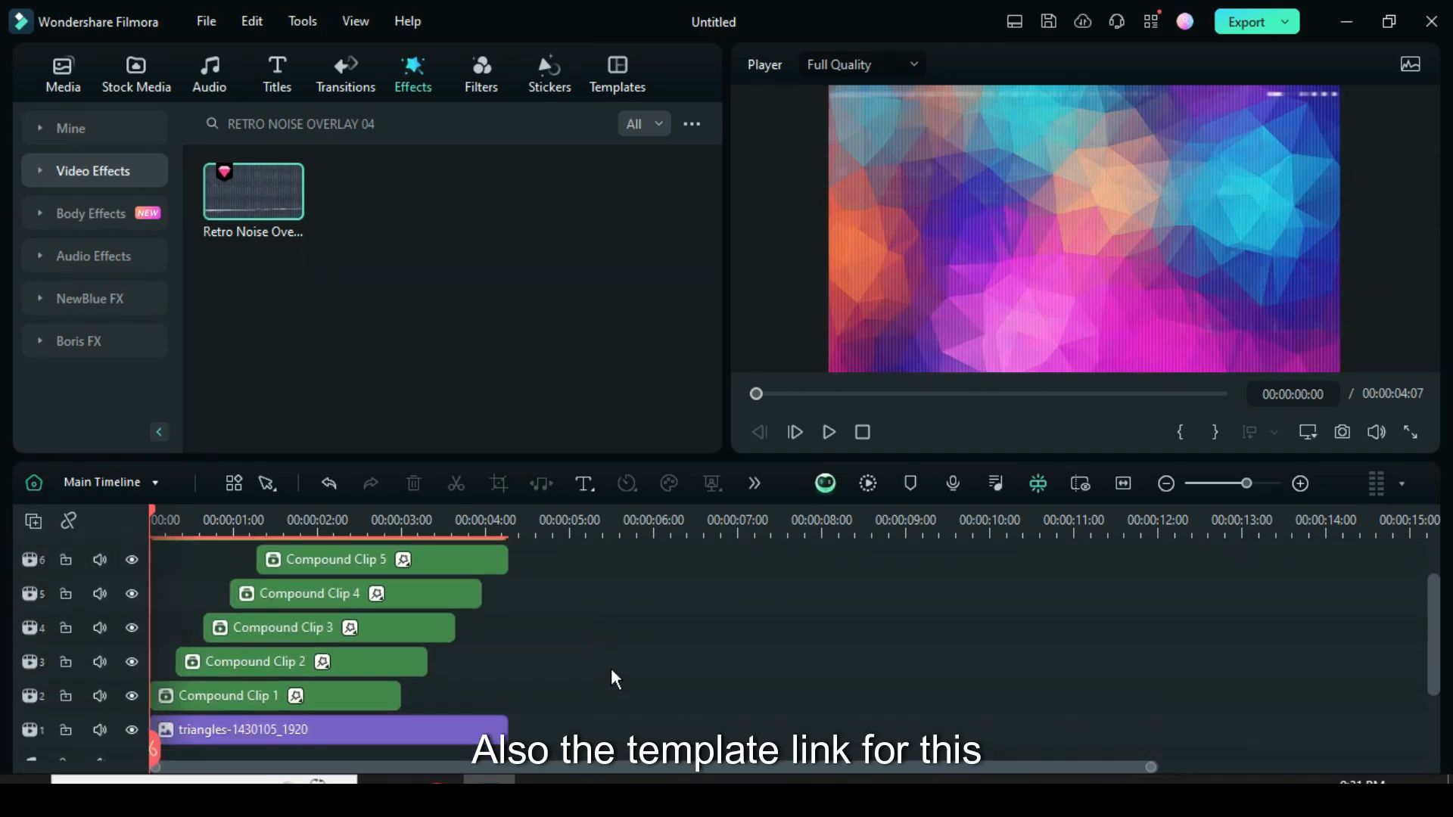
left_click(868, 483)
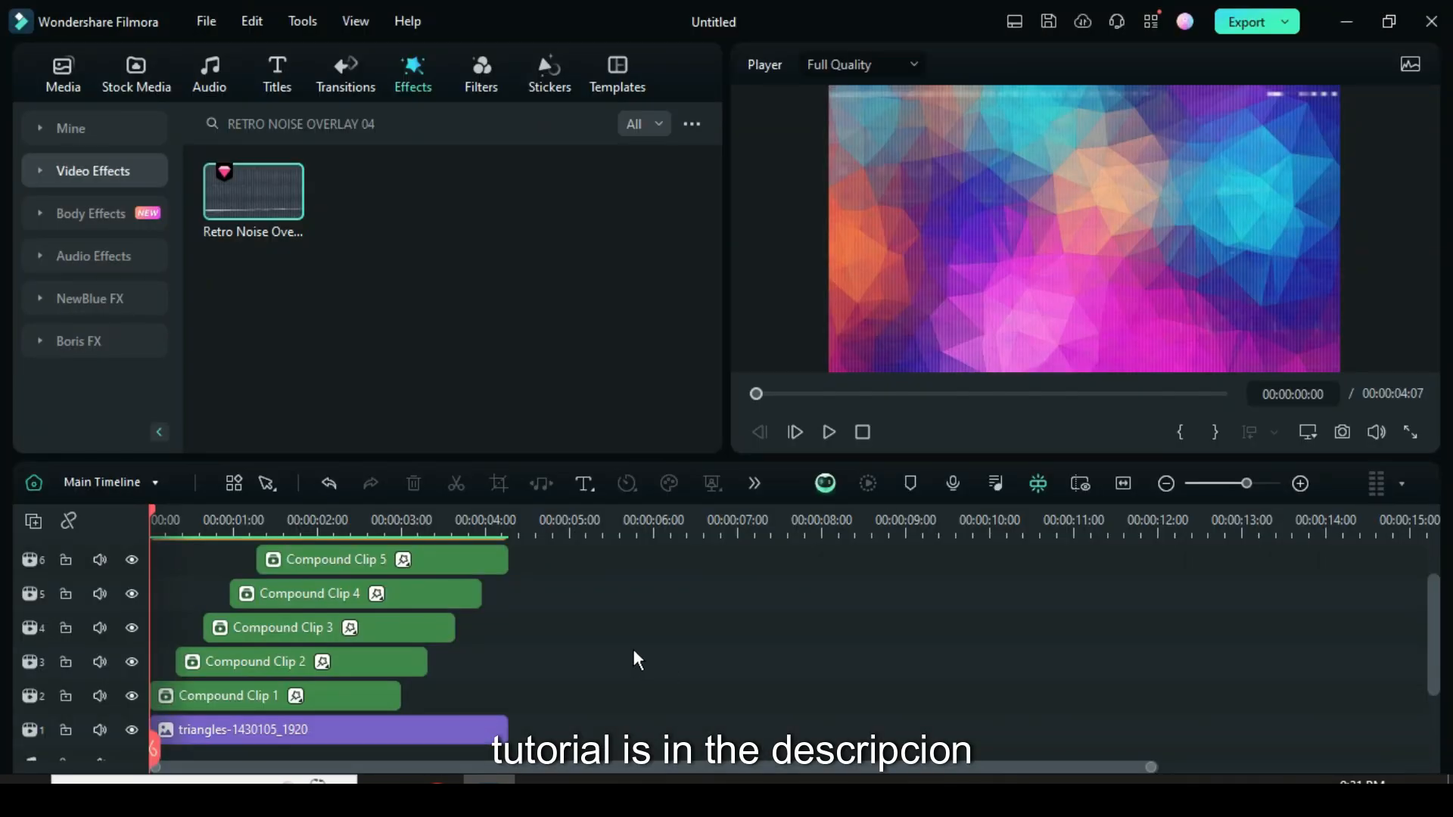
Show the project media and play the rendered sequence from the start to review the final animation.
left_click(63, 82)
left_click(826, 431)
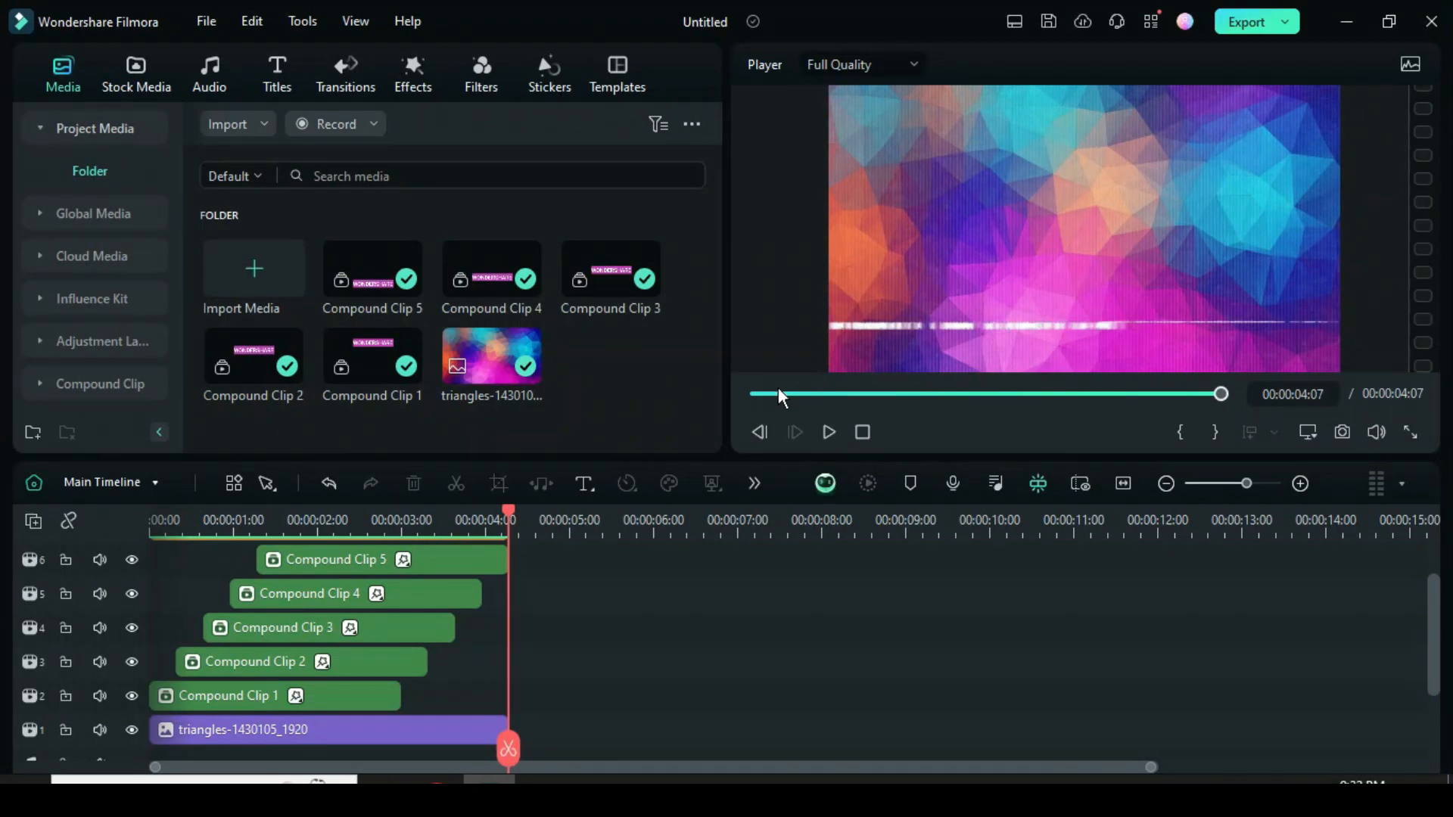
left_click(752, 393)
left_click(825, 430)
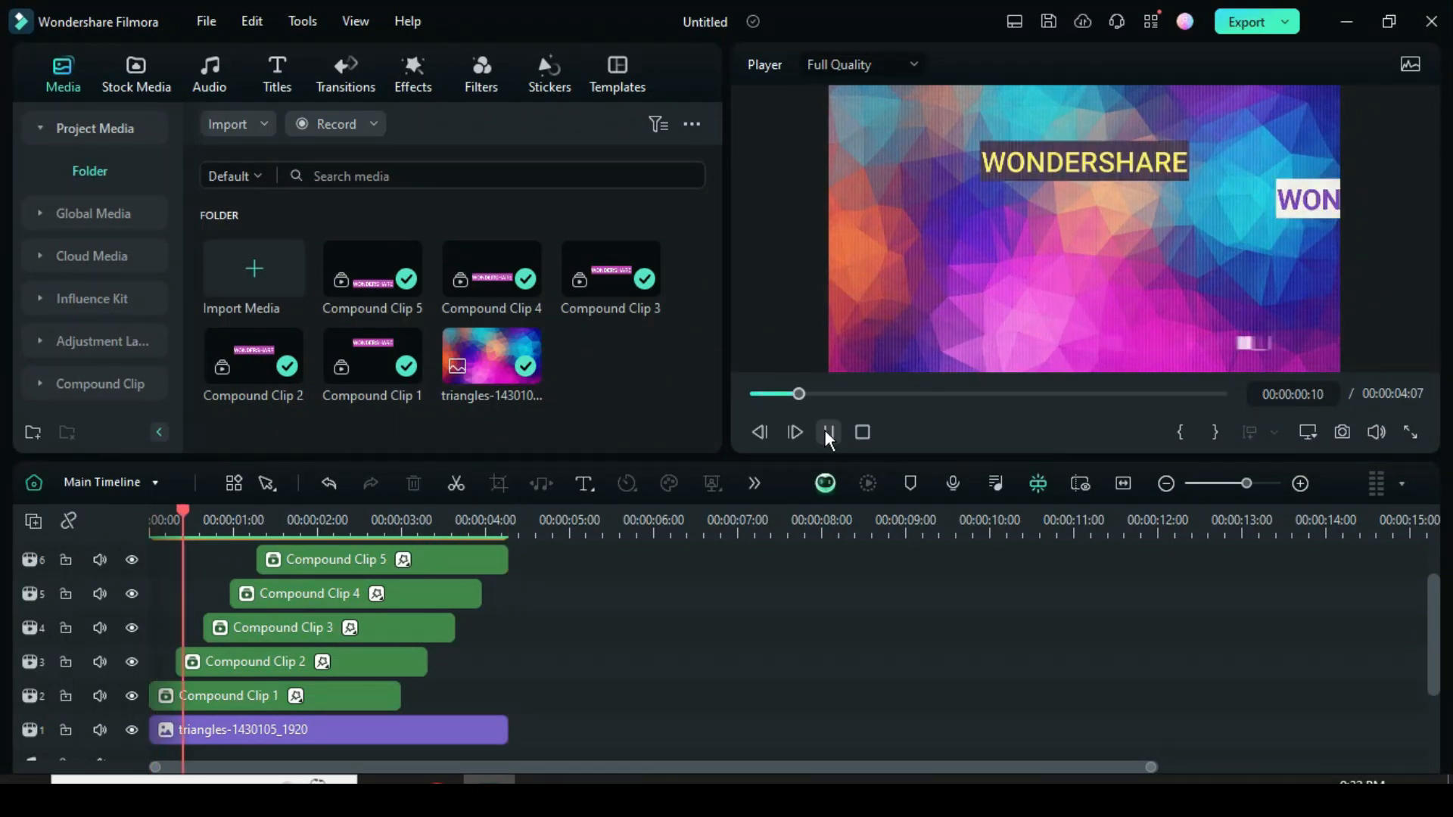